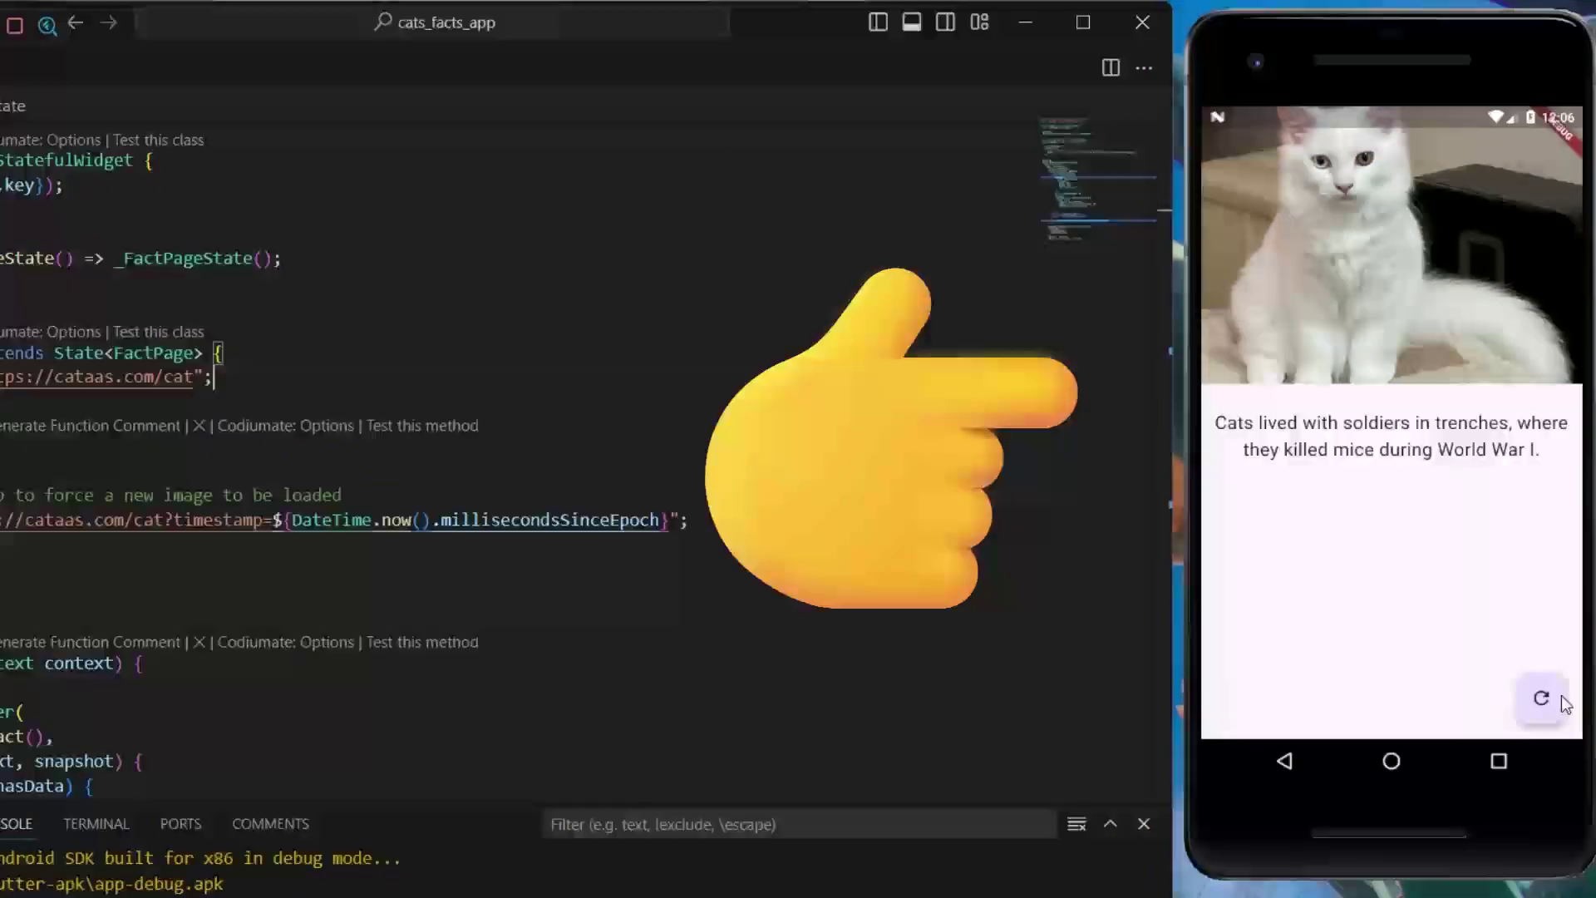
Load two new cat photos and facts in the emulator app, then return to the Android home screen
click(1543, 702)
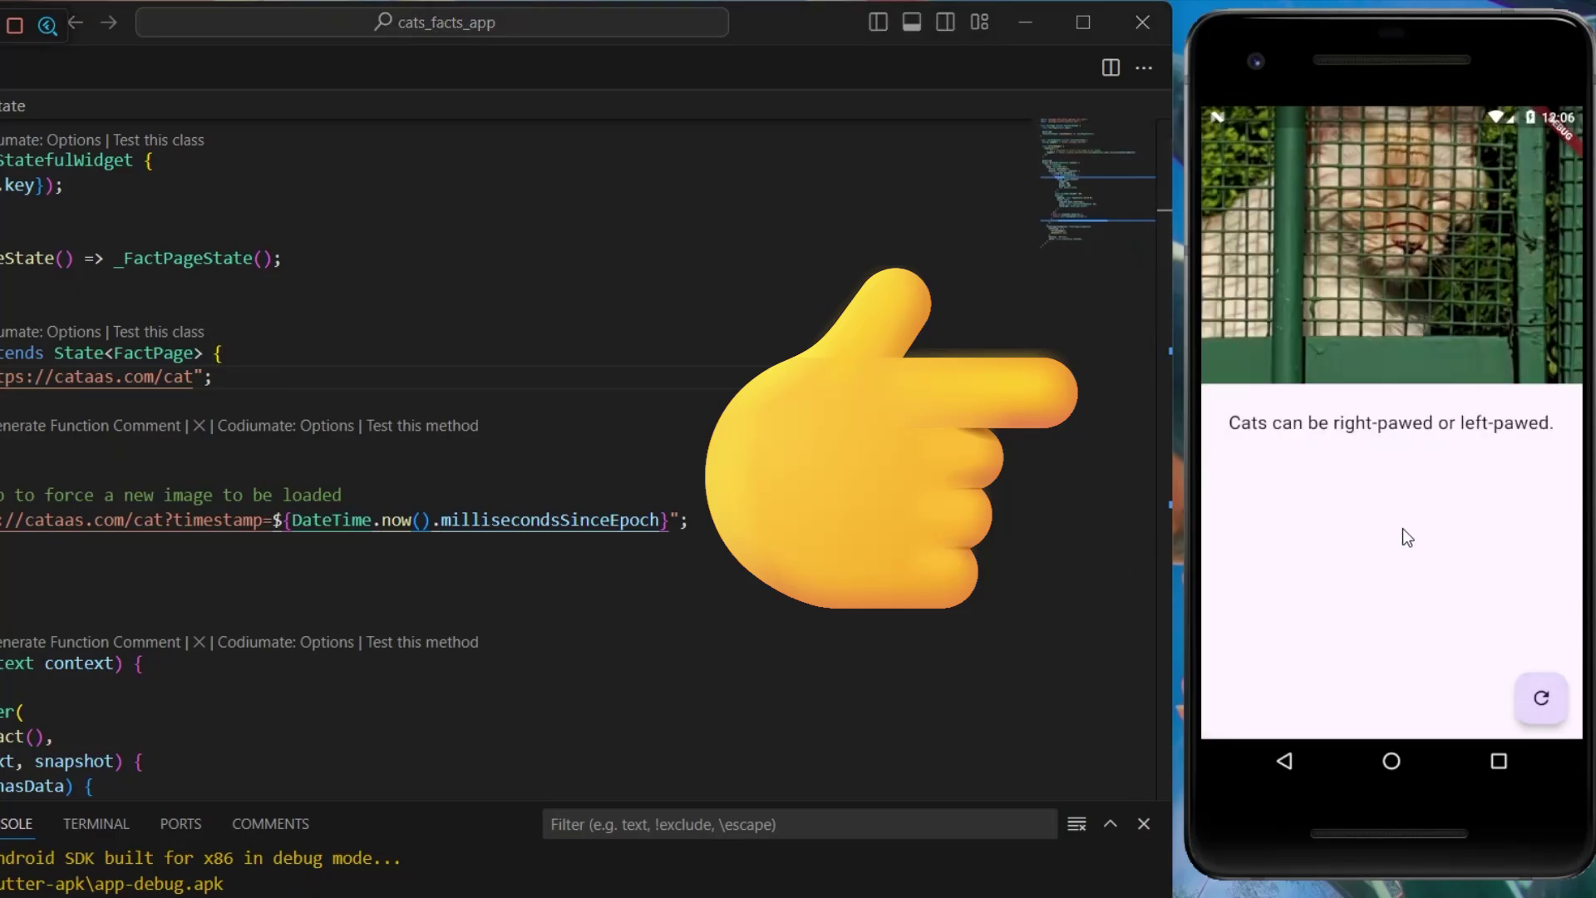
click(1555, 701)
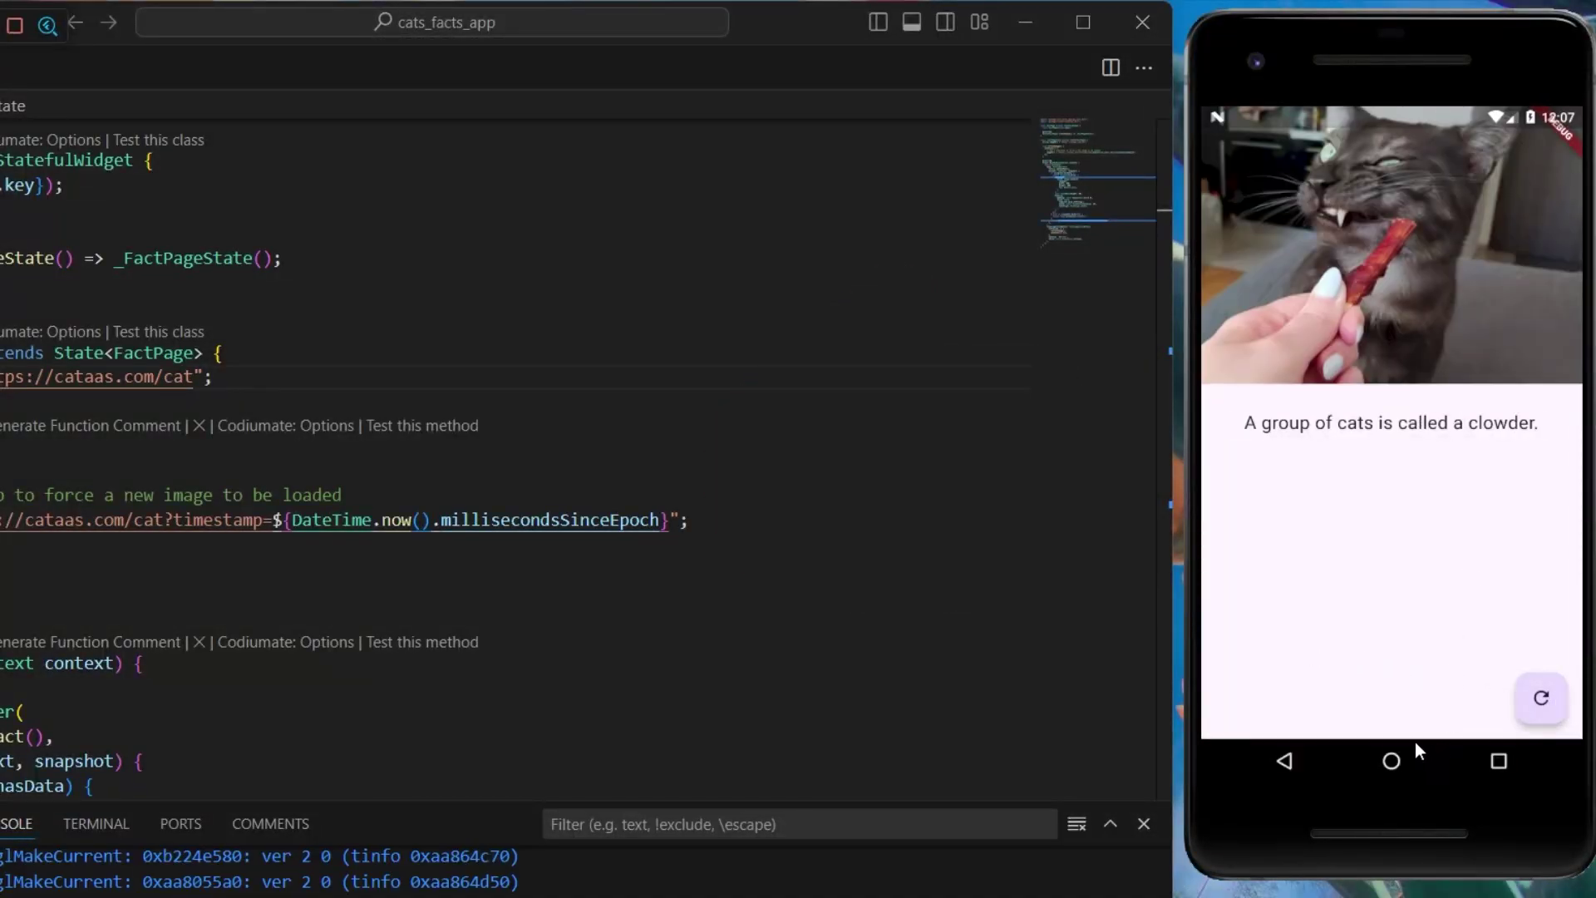
click(1394, 760)
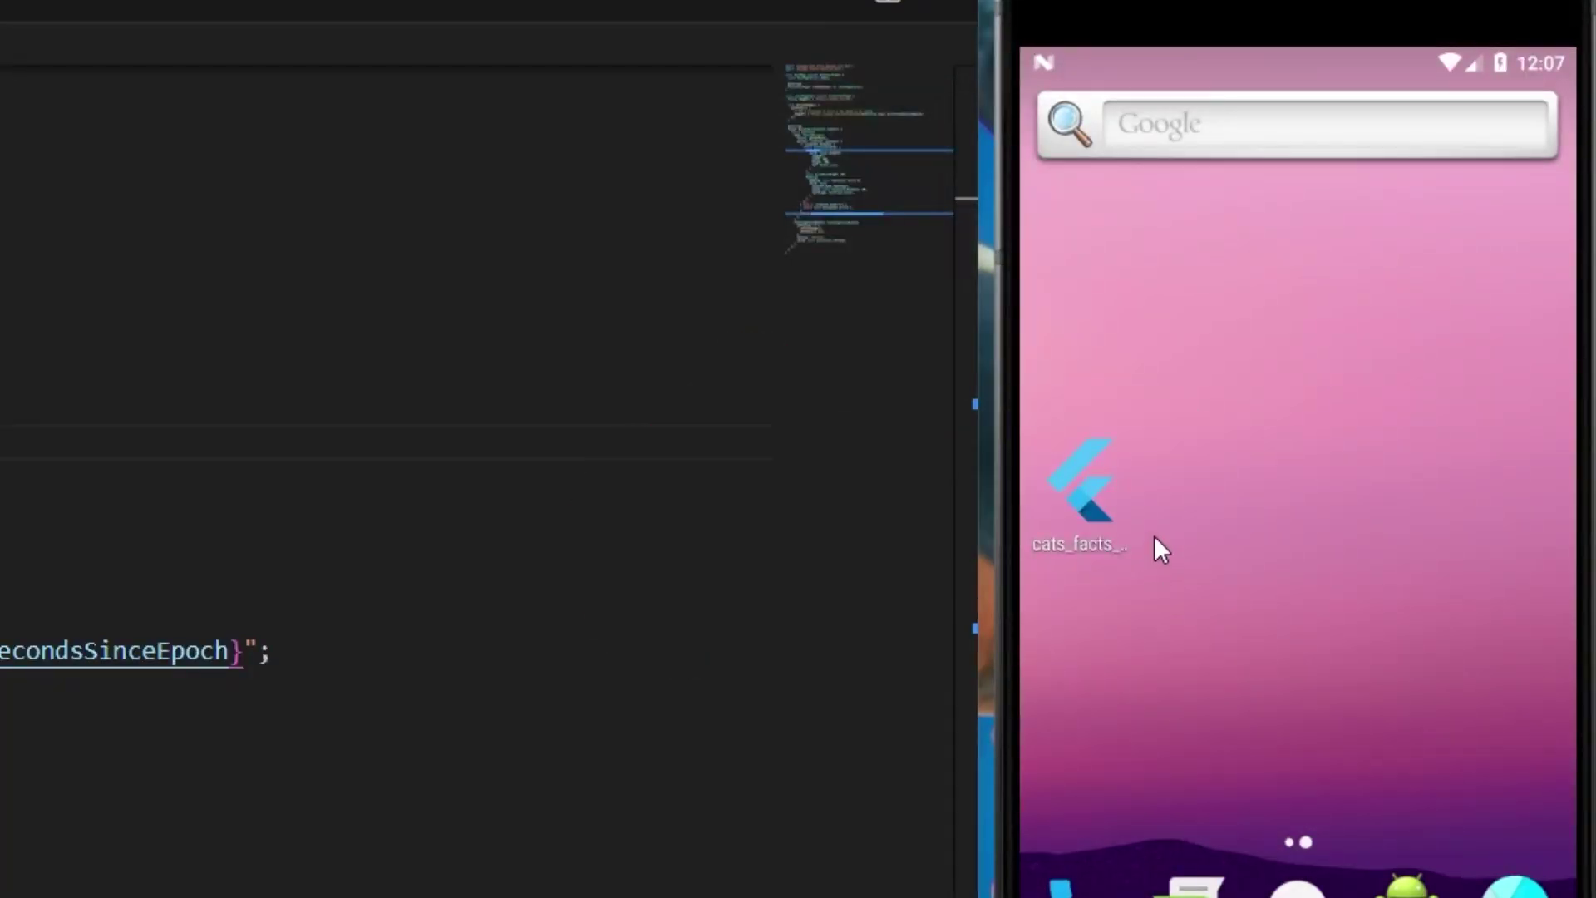
Open a new InPrivate Edge window with icon.kitchen in the address bar
click(577, 670)
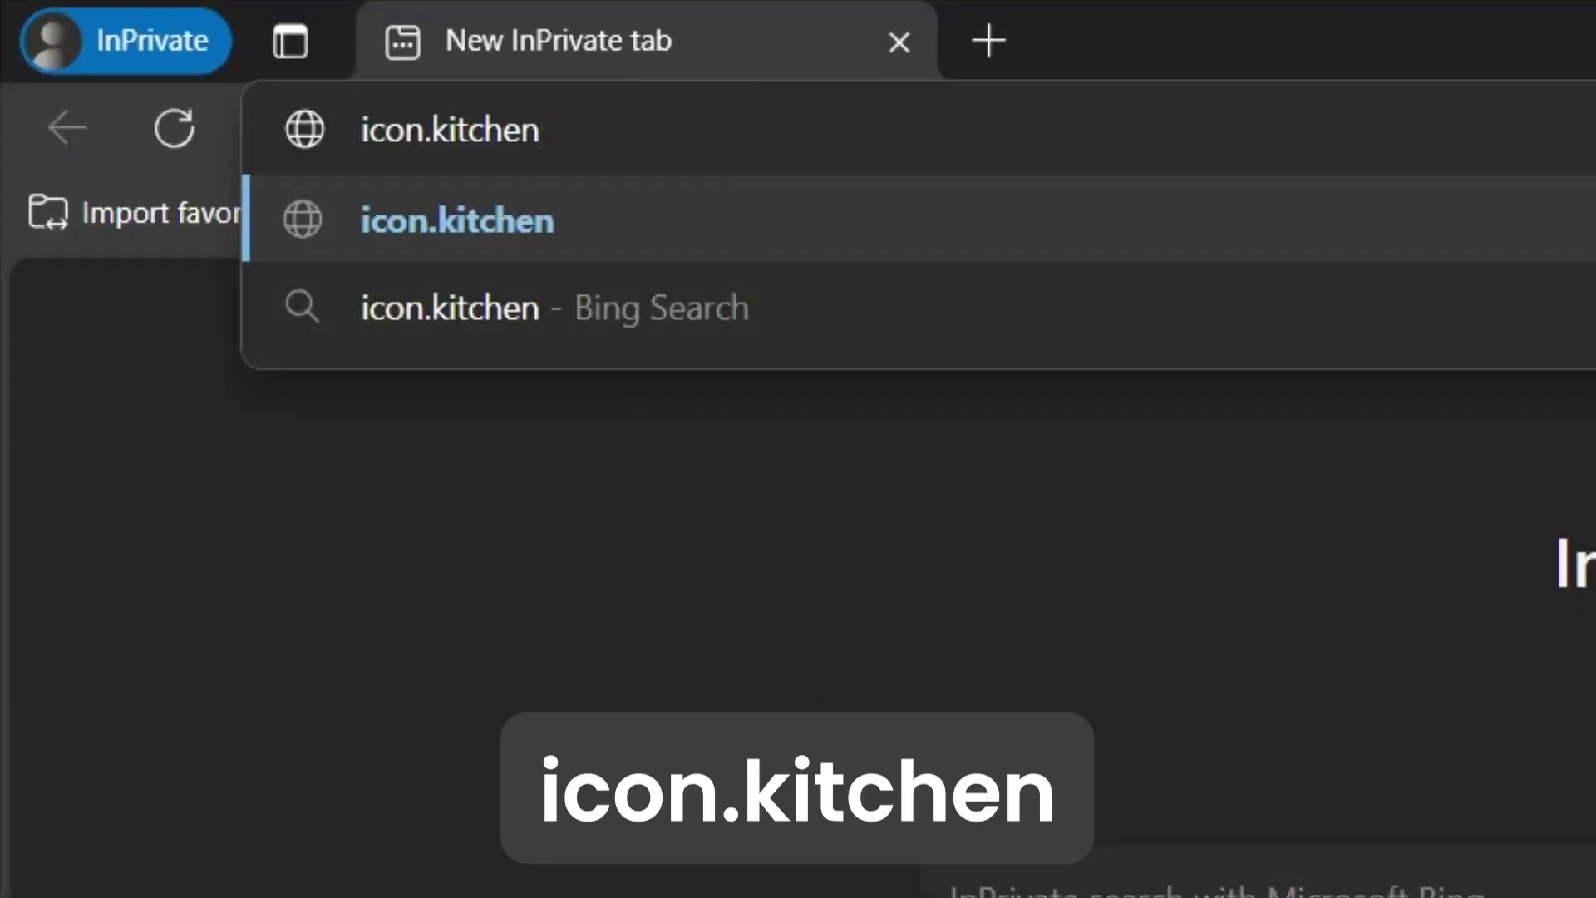
Go to icon.kitchen to load the IconKitchen generator
key(Return)
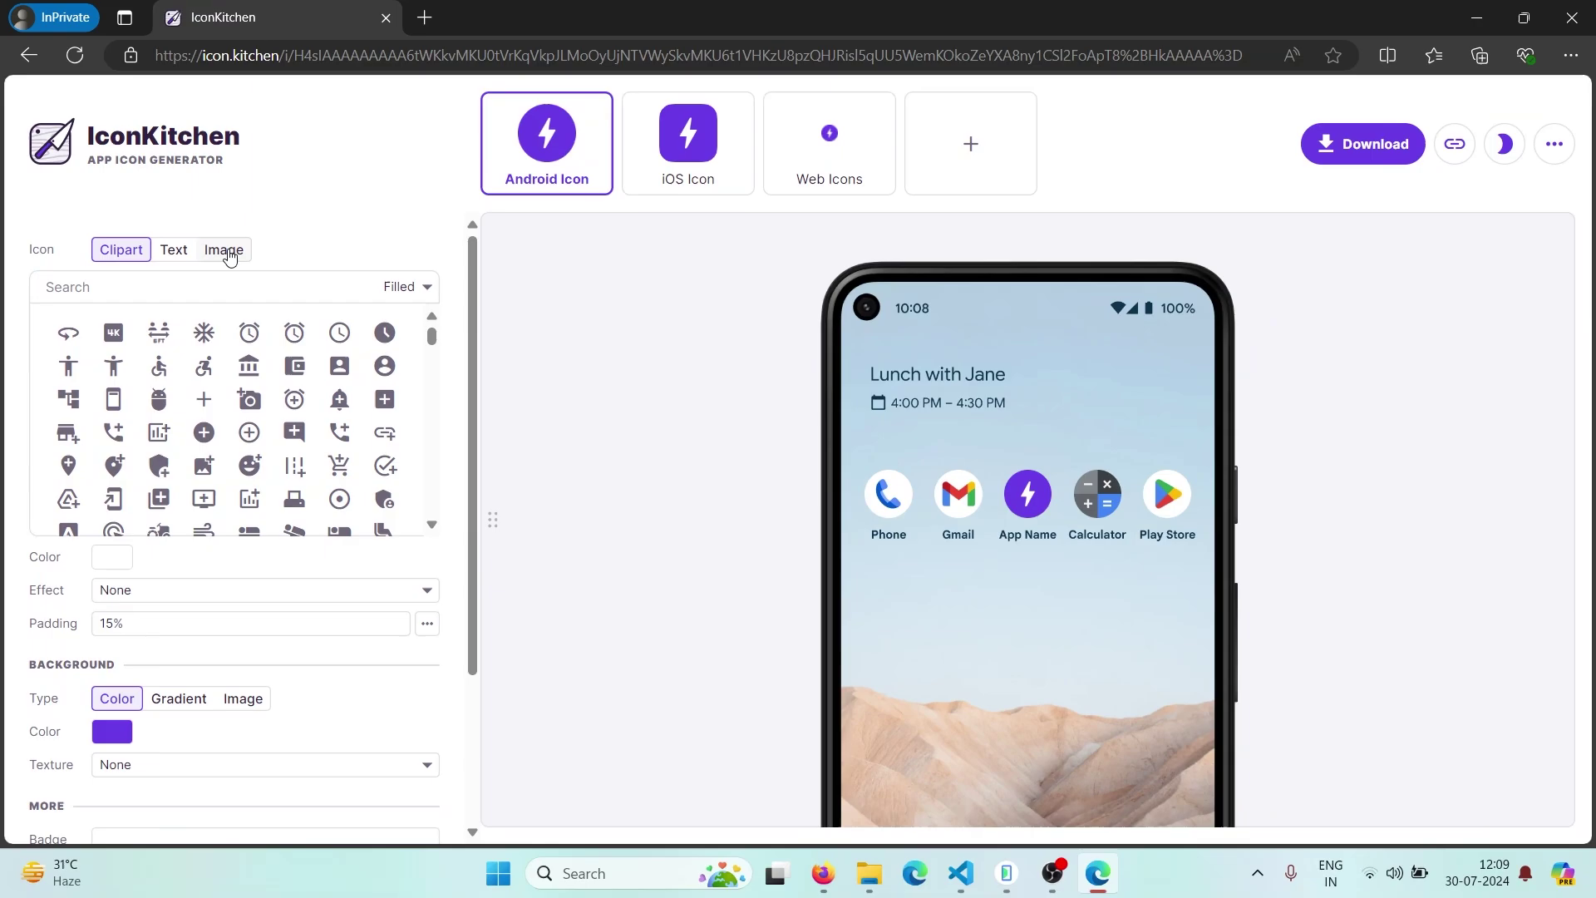
Use the sunglasses cat photo as the icon with -3% padding, previewing iOS and web
click(227, 252)
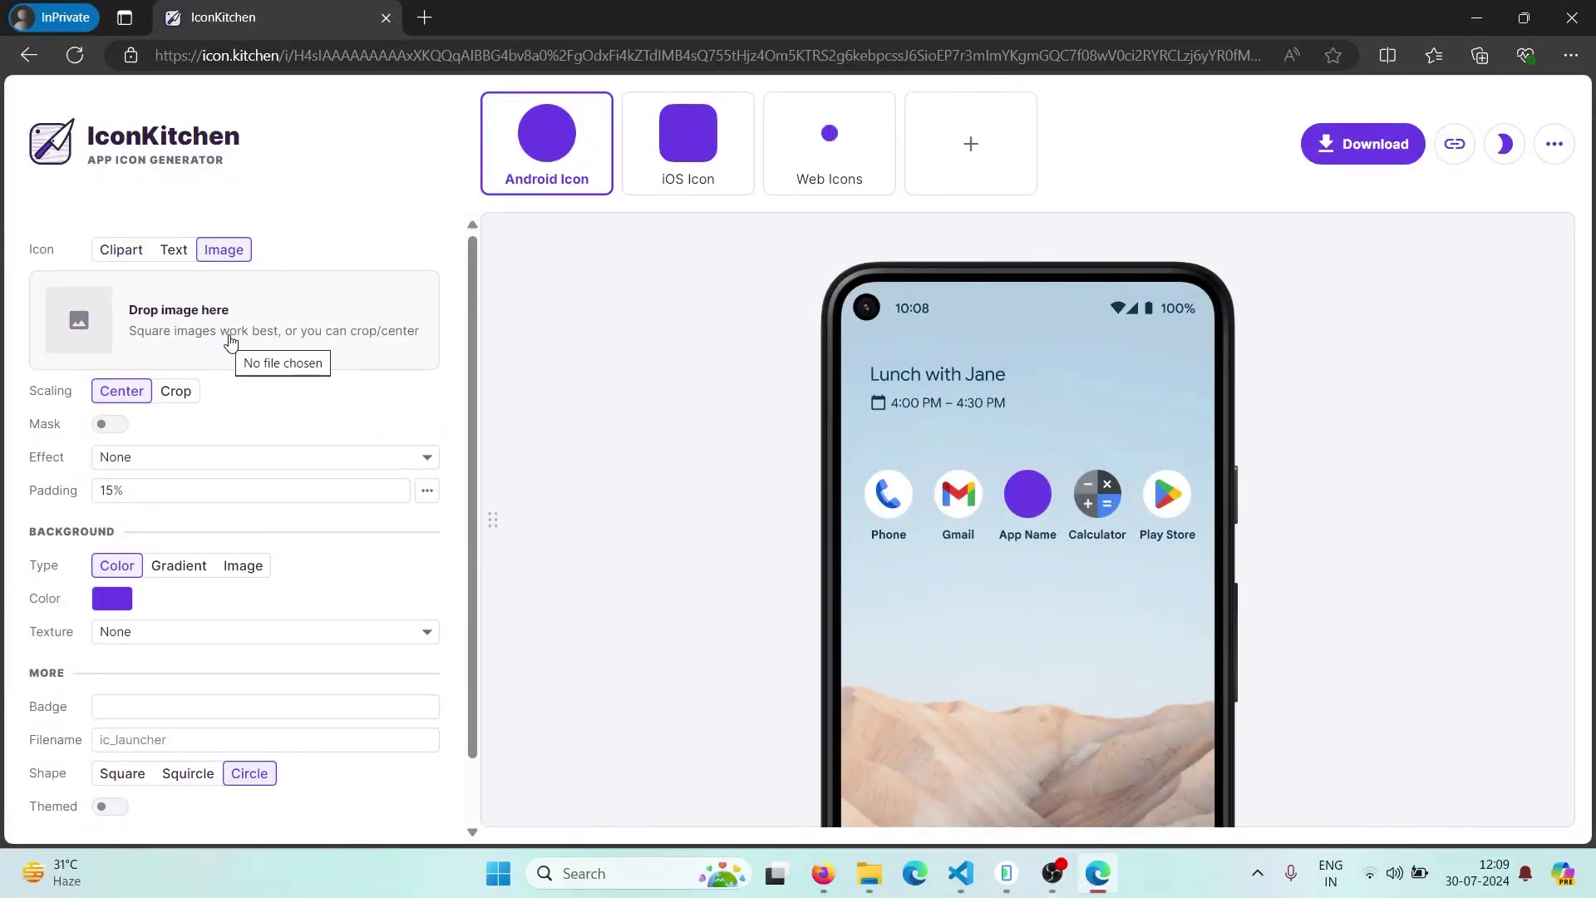
click(231, 341)
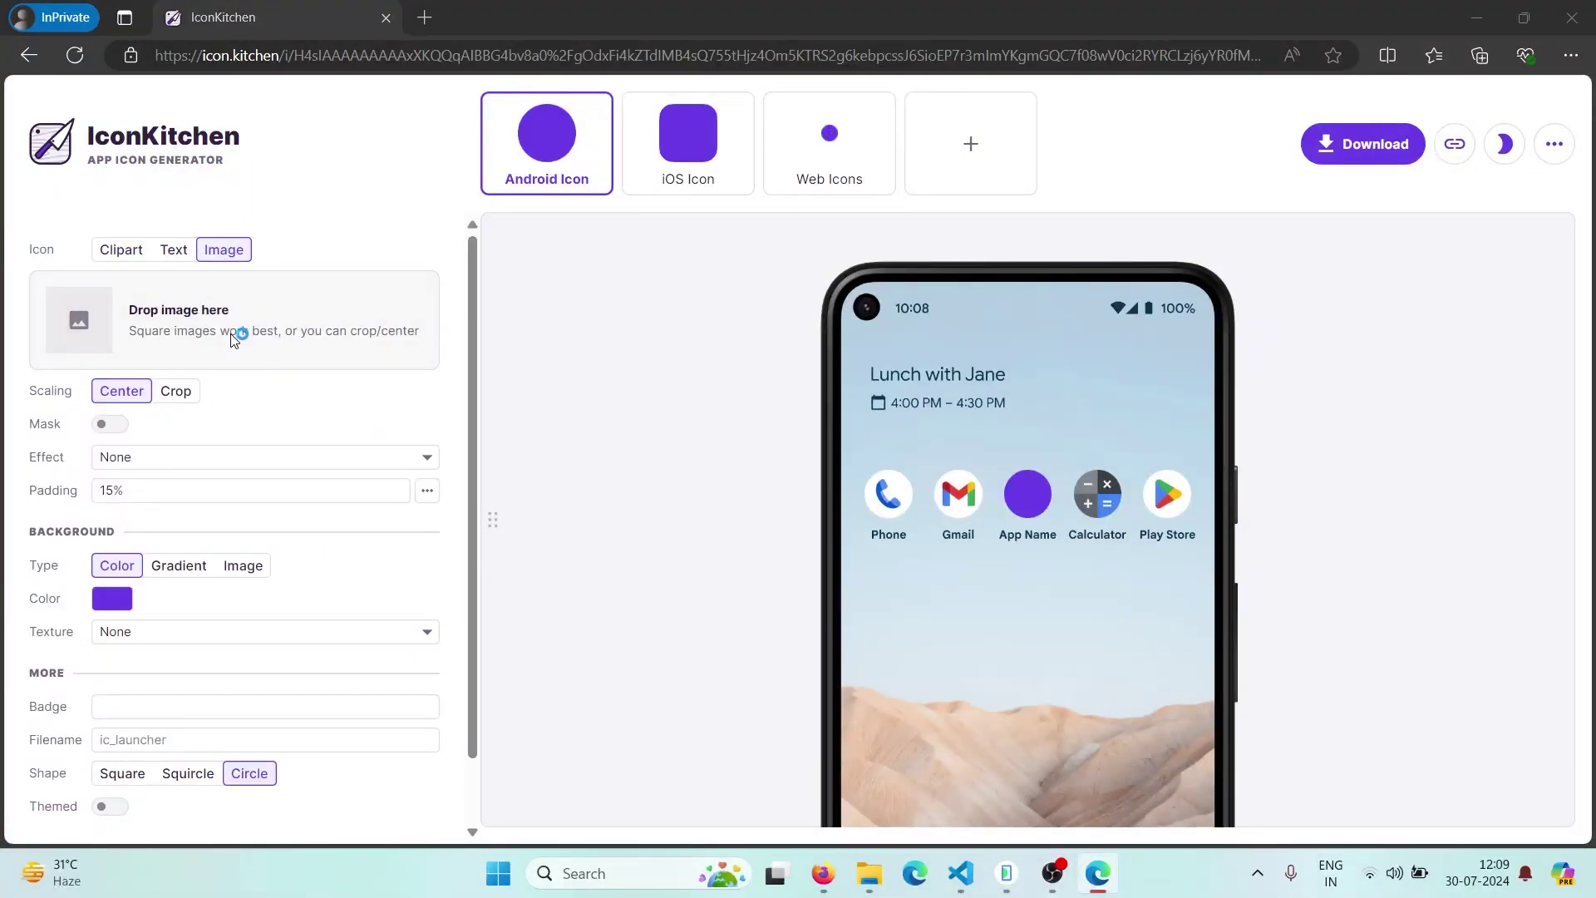
click(97, 235)
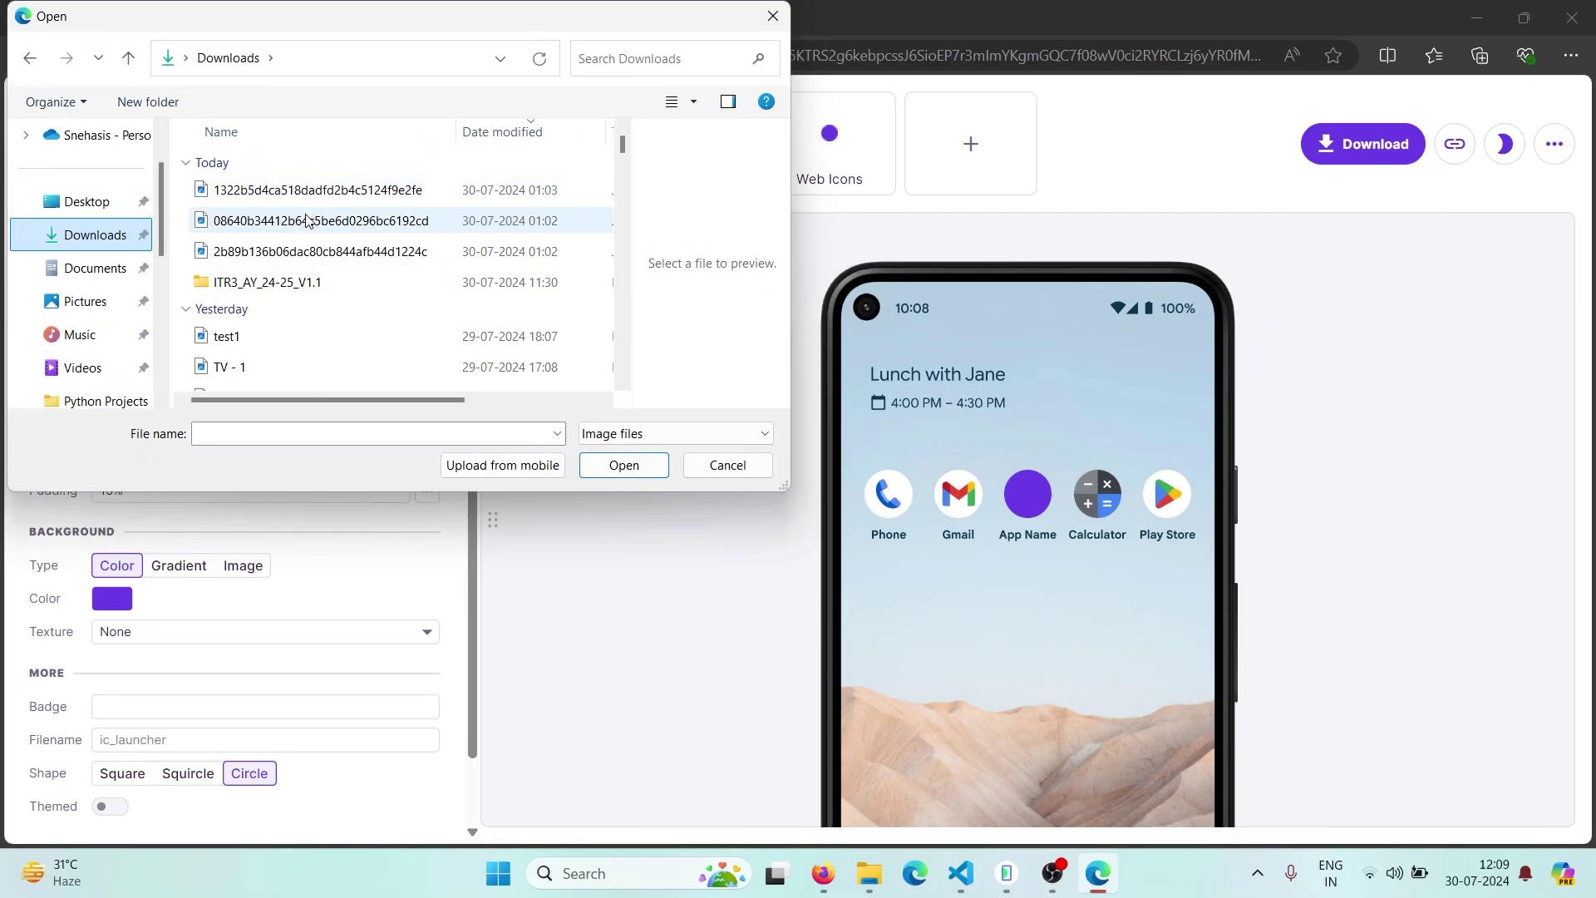
double_click(307, 223)
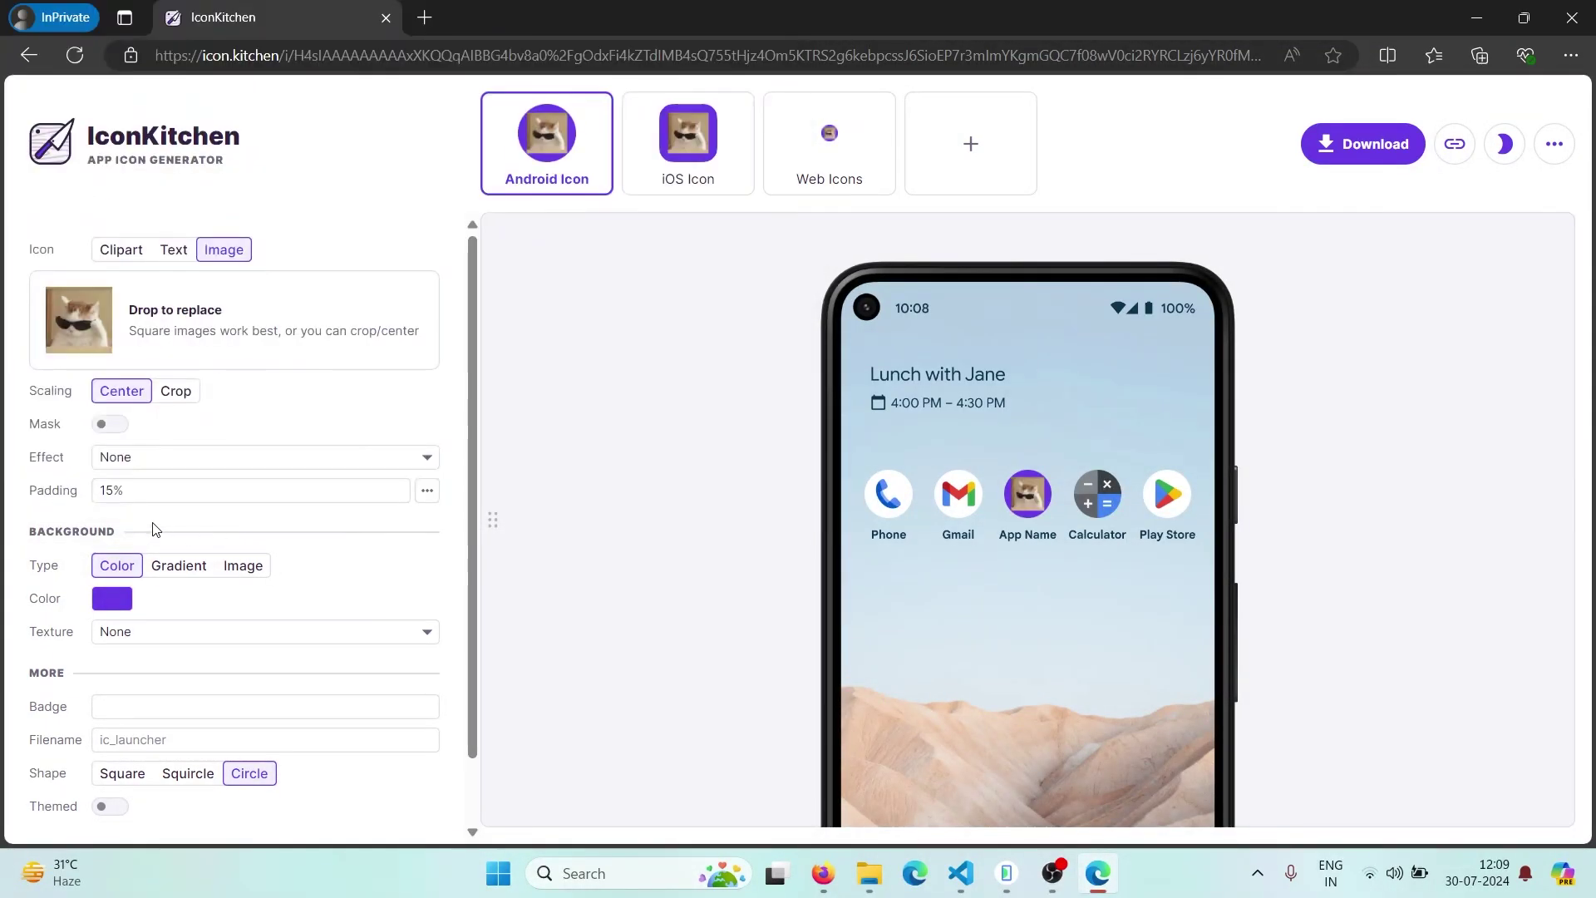
drag(195, 488, 39, 495)
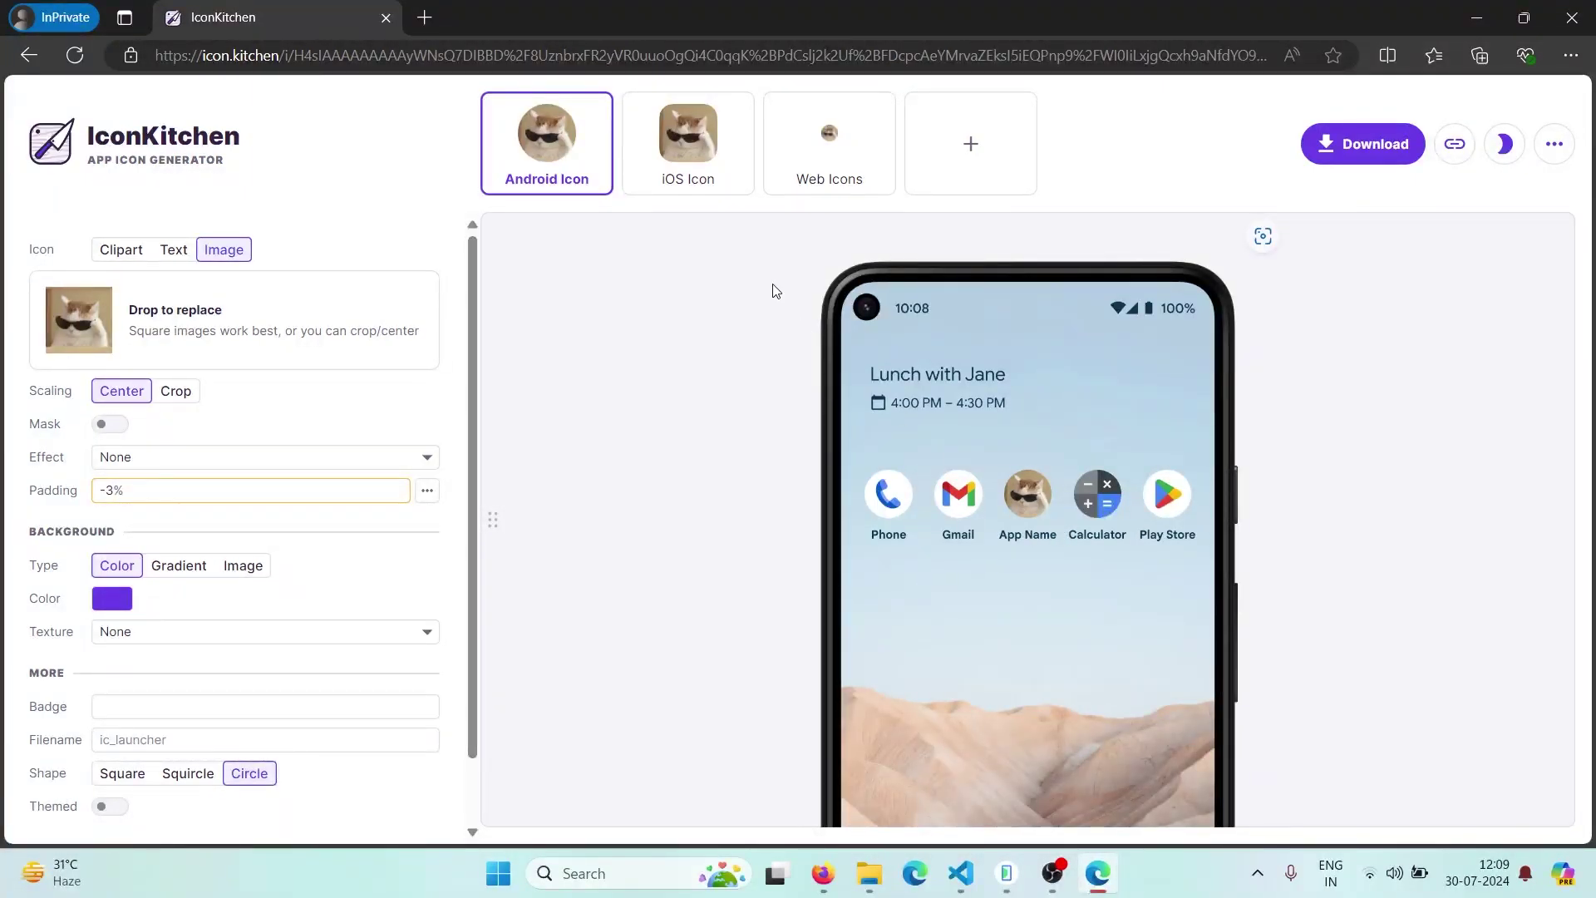
click(668, 172)
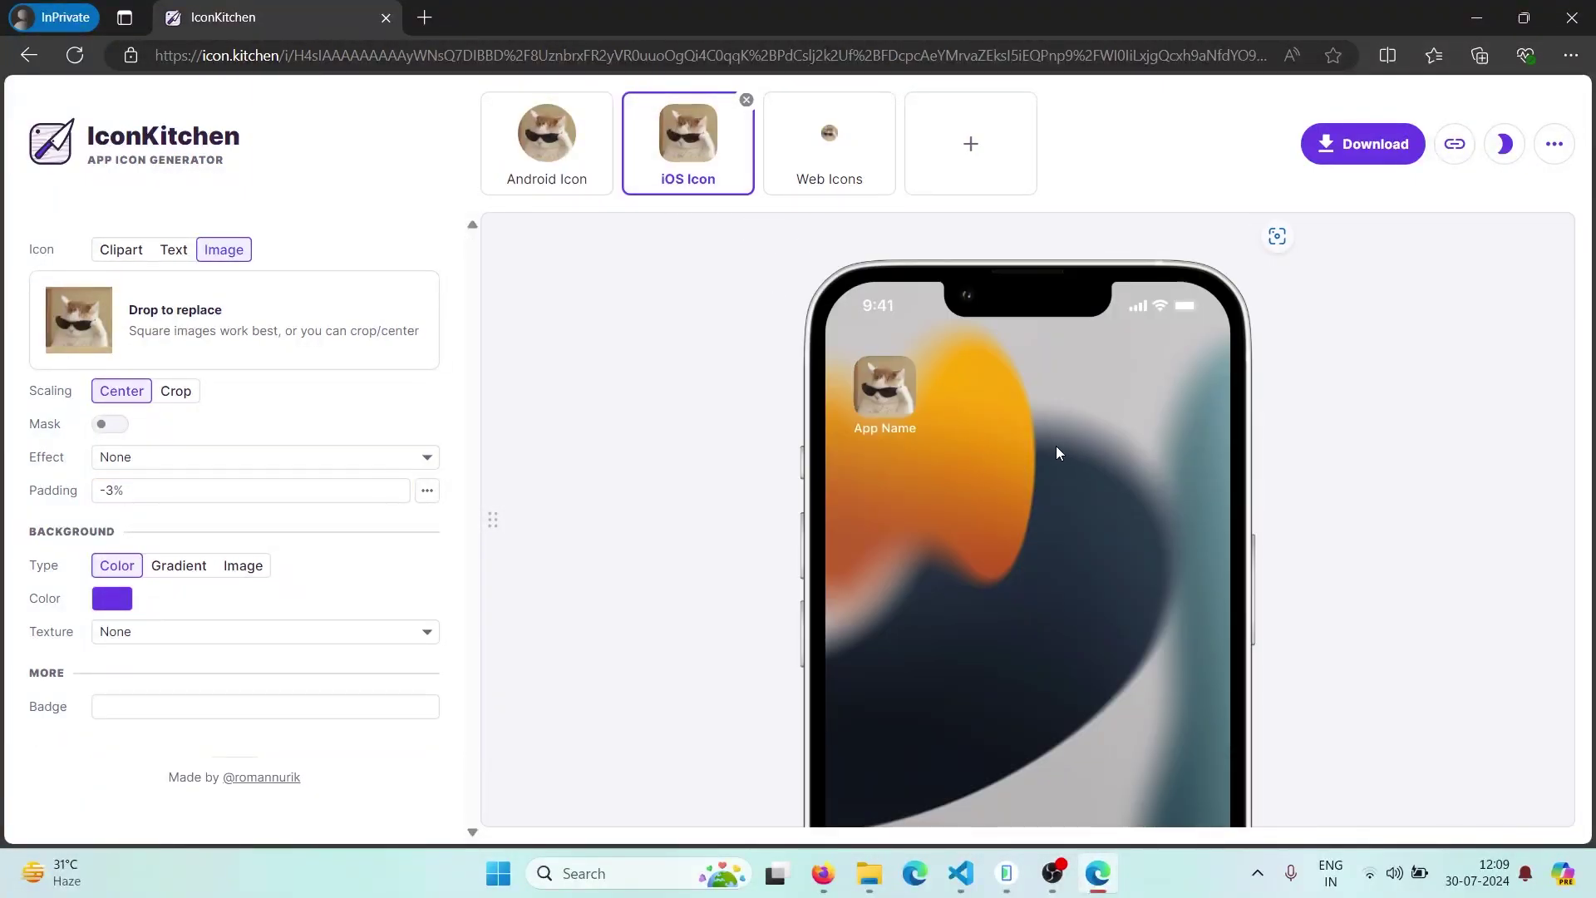
click(813, 159)
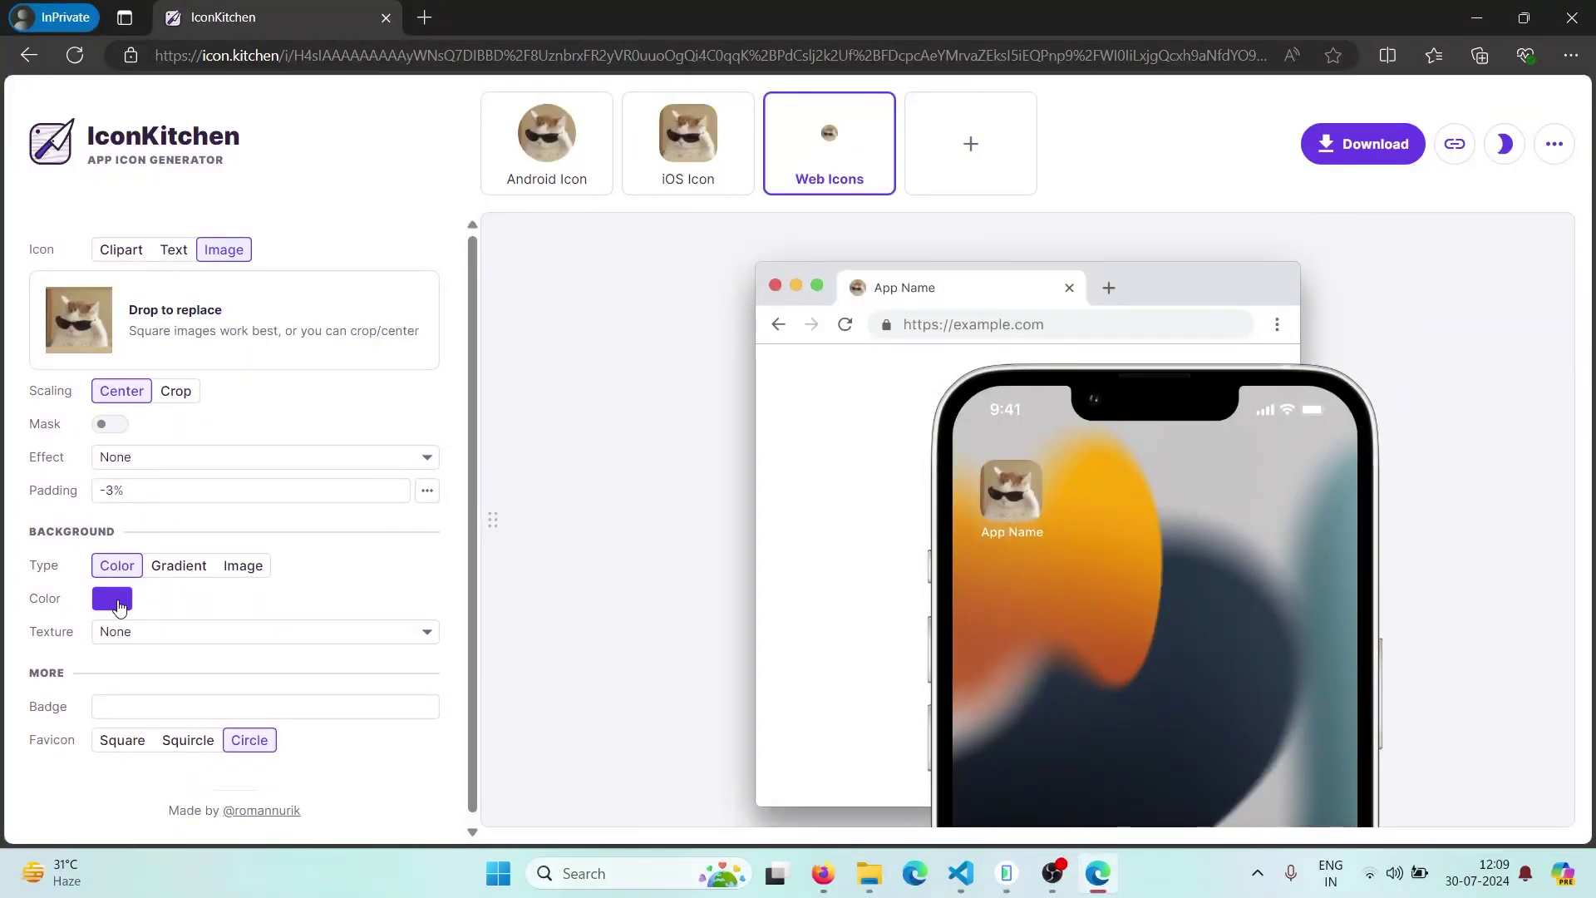
Give the icon a yellow background and download the icon set
click(115, 602)
click(243, 791)
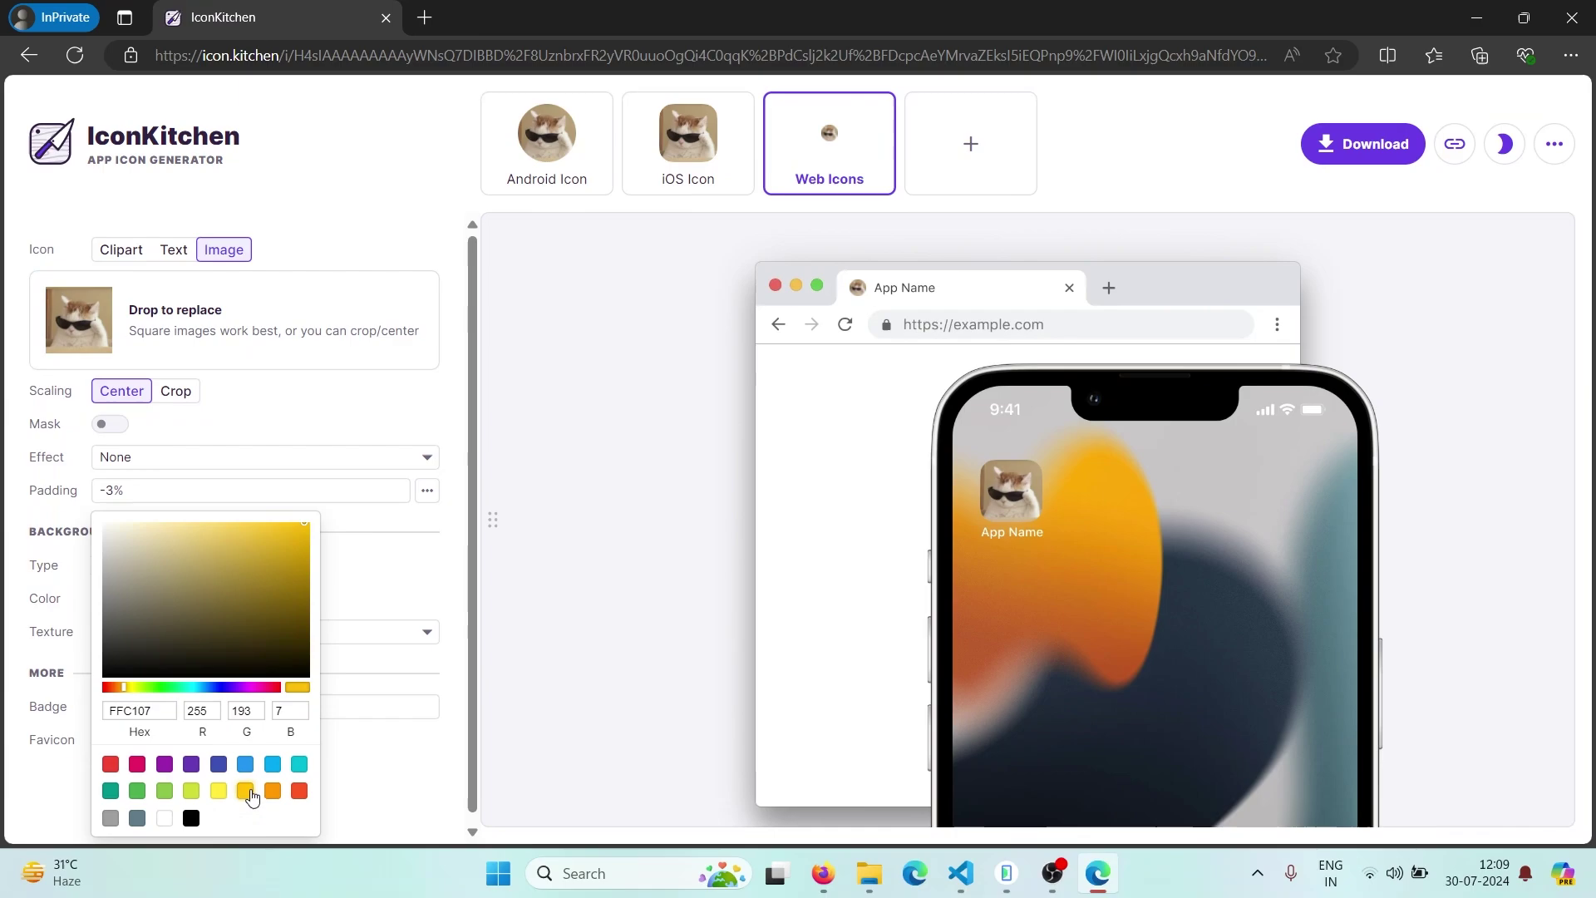
click(557, 631)
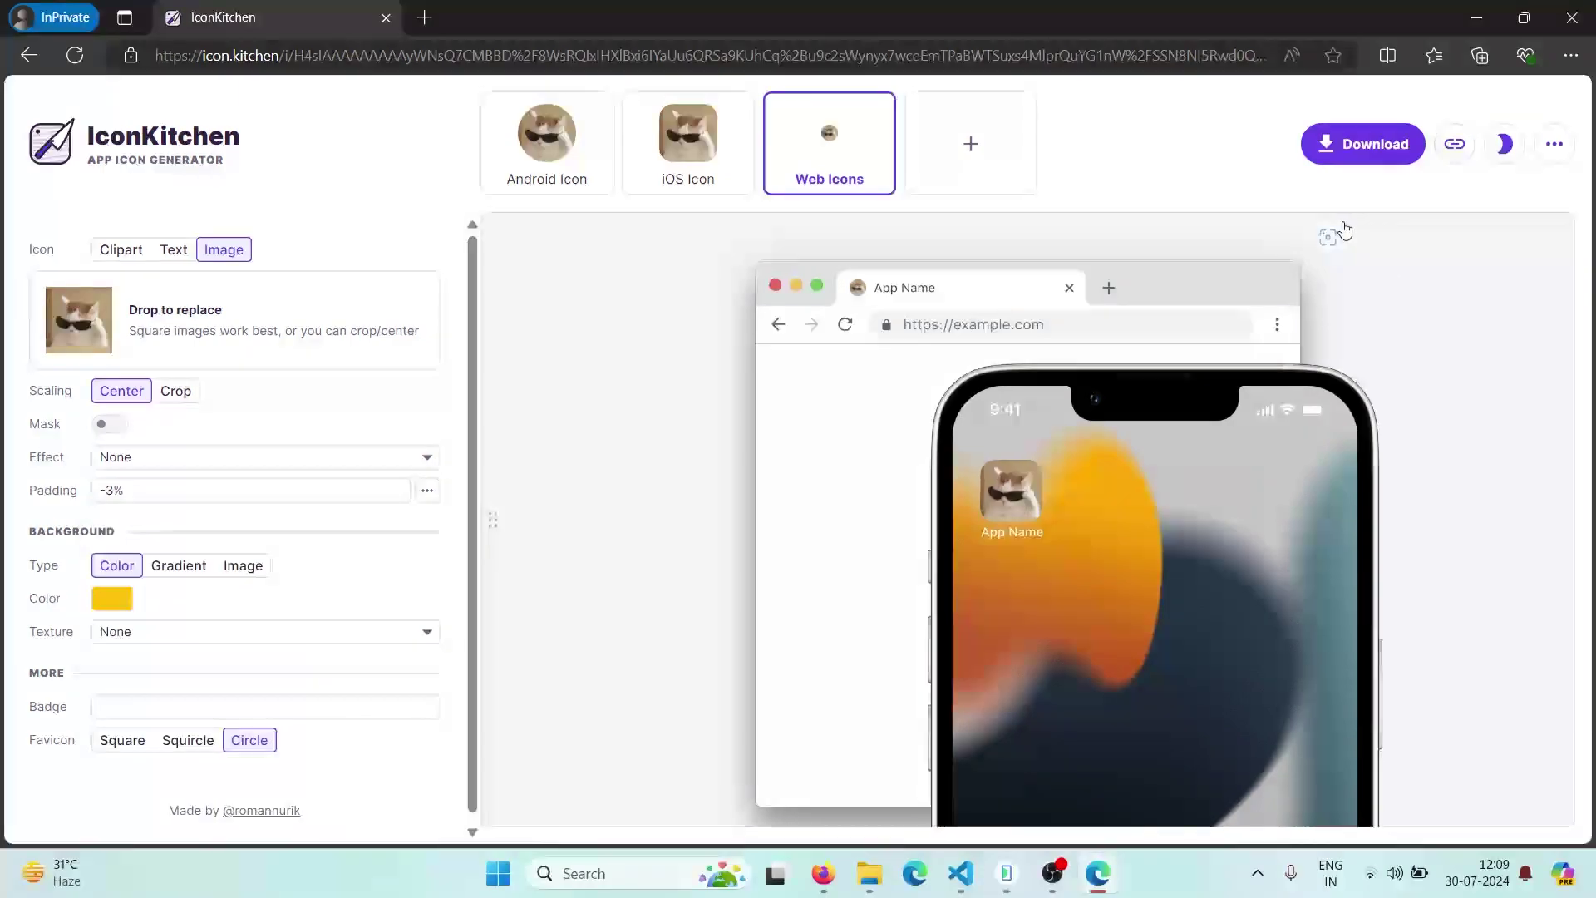
click(1344, 164)
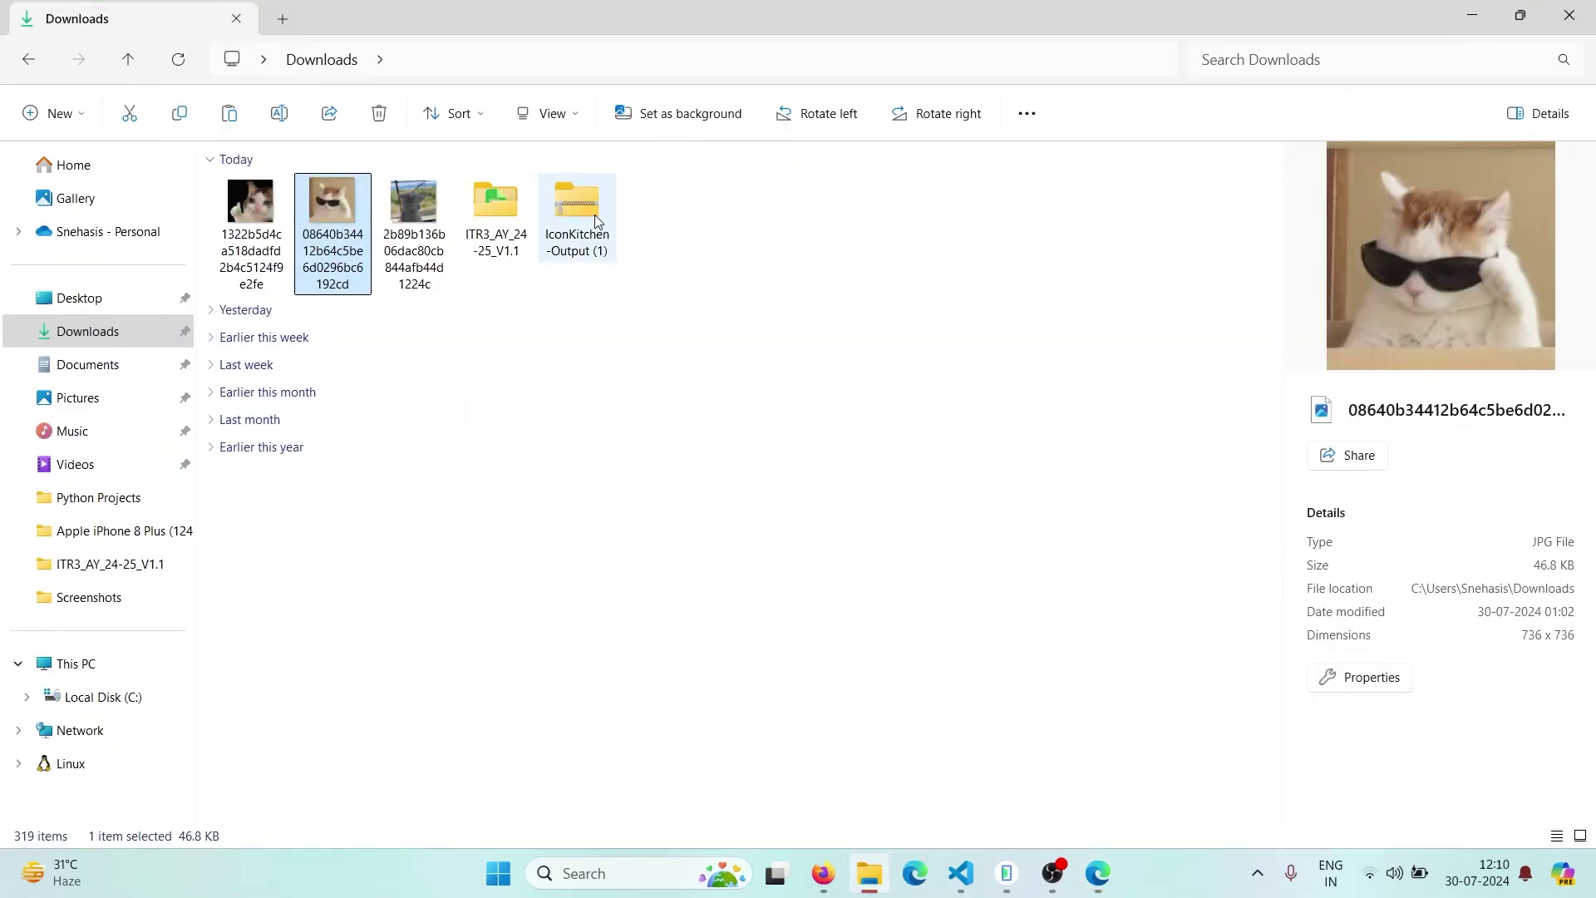
Extract the IconKitchen-Output (1) zip into its own folder with 7-Zip
click(581, 219)
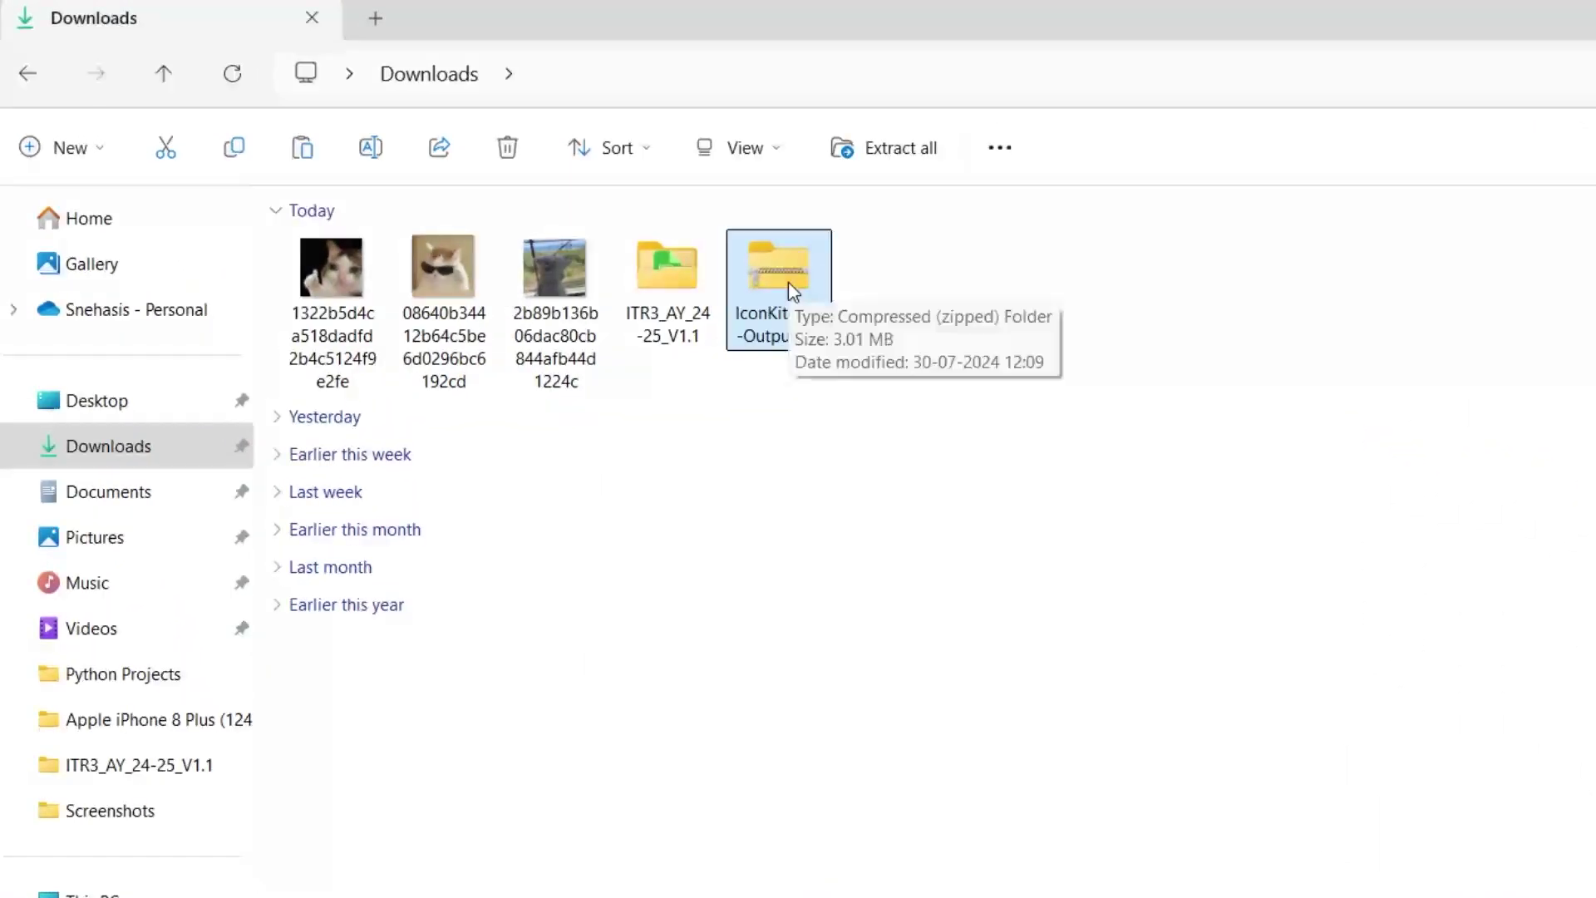
mouse_move(577, 218)
right_click(785, 286)
mouse_move(860, 301)
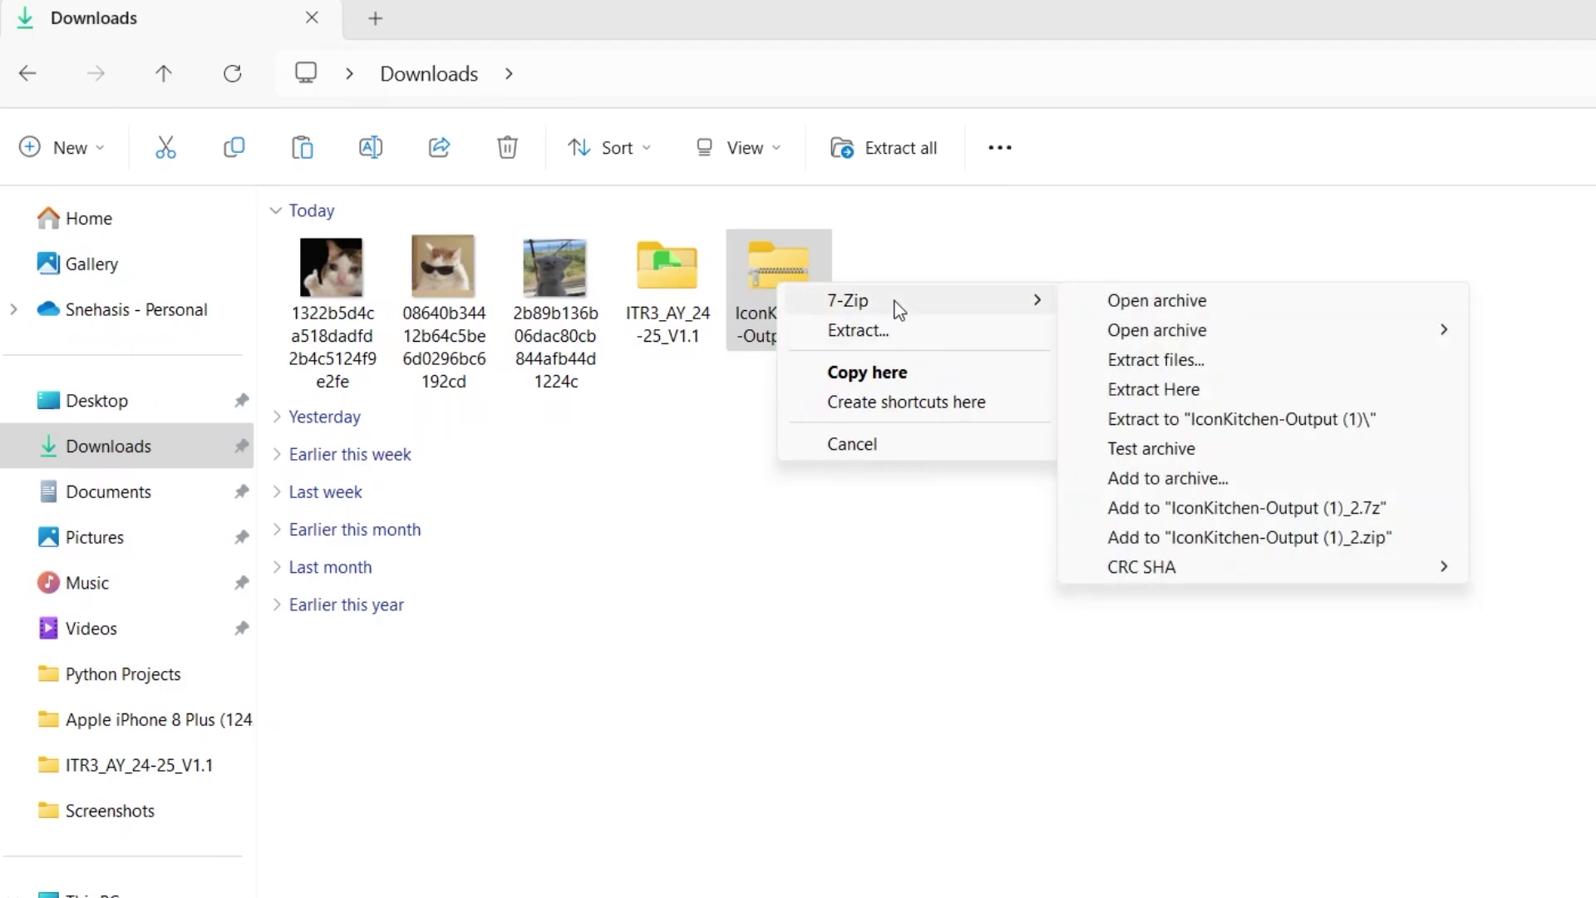
click(1264, 418)
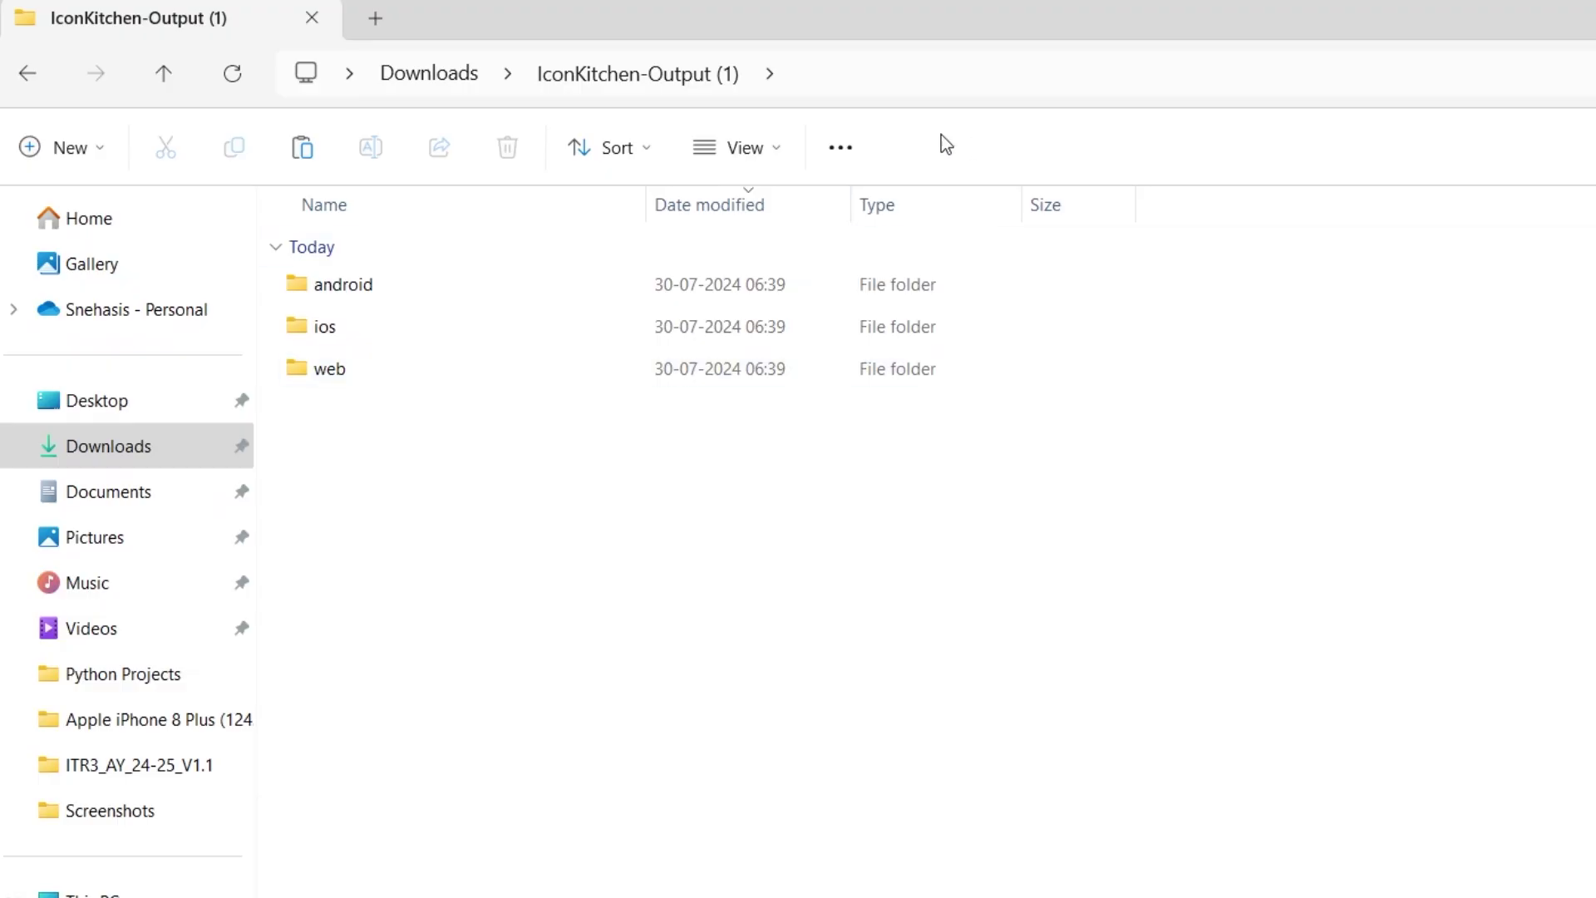
Select all six mipmap folders inside the extracted android › res folder
double_click(502, 293)
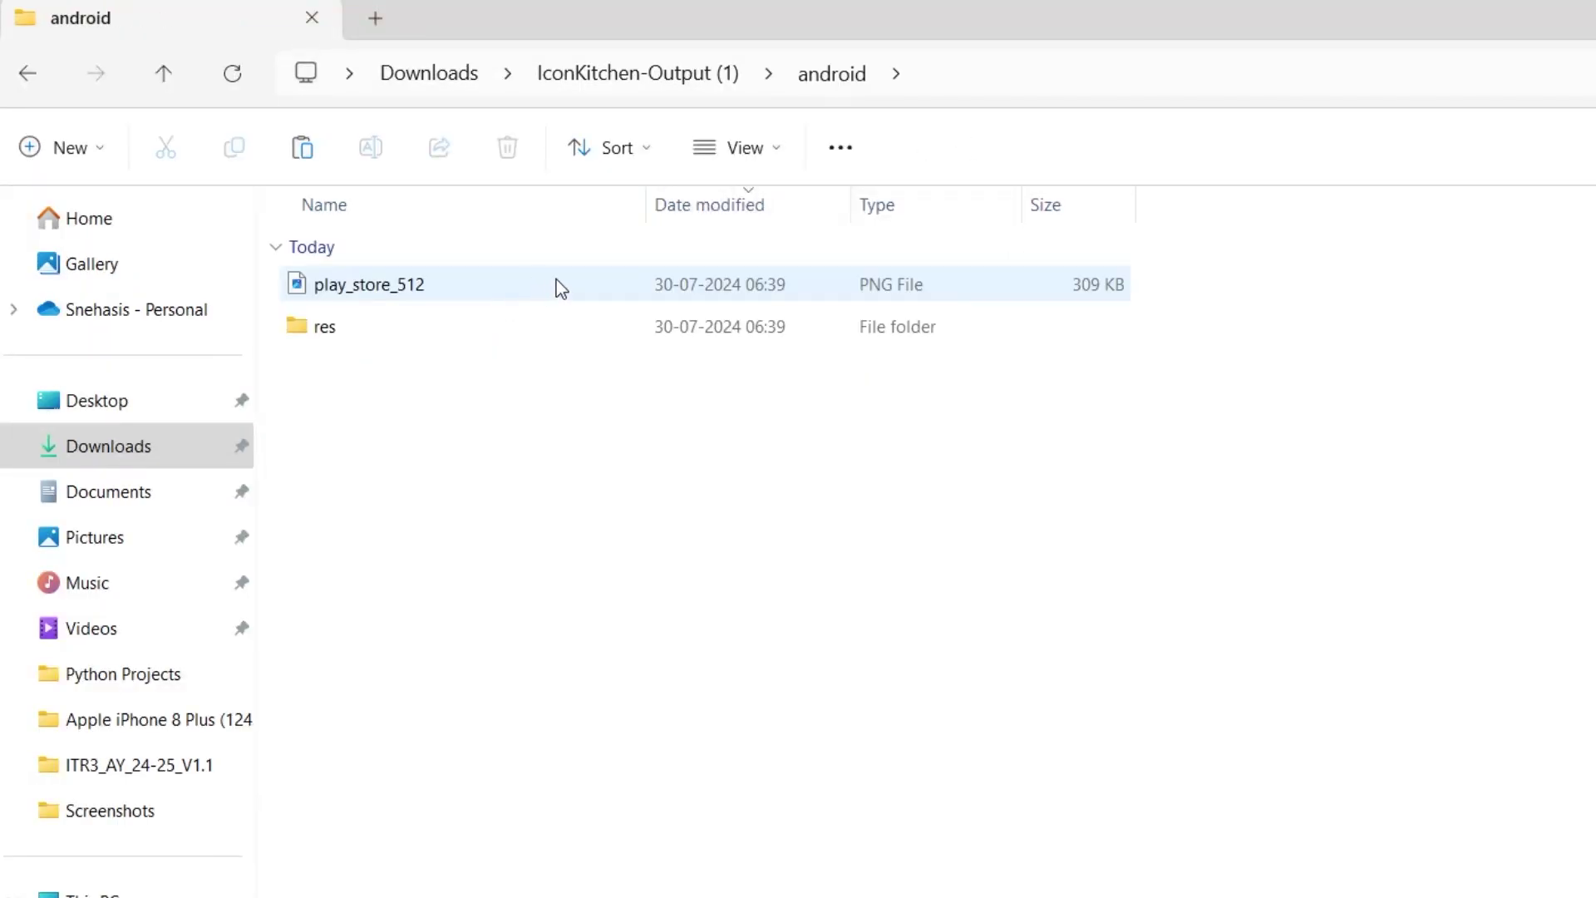
double_click(523, 335)
drag(480, 493, 292, 221)
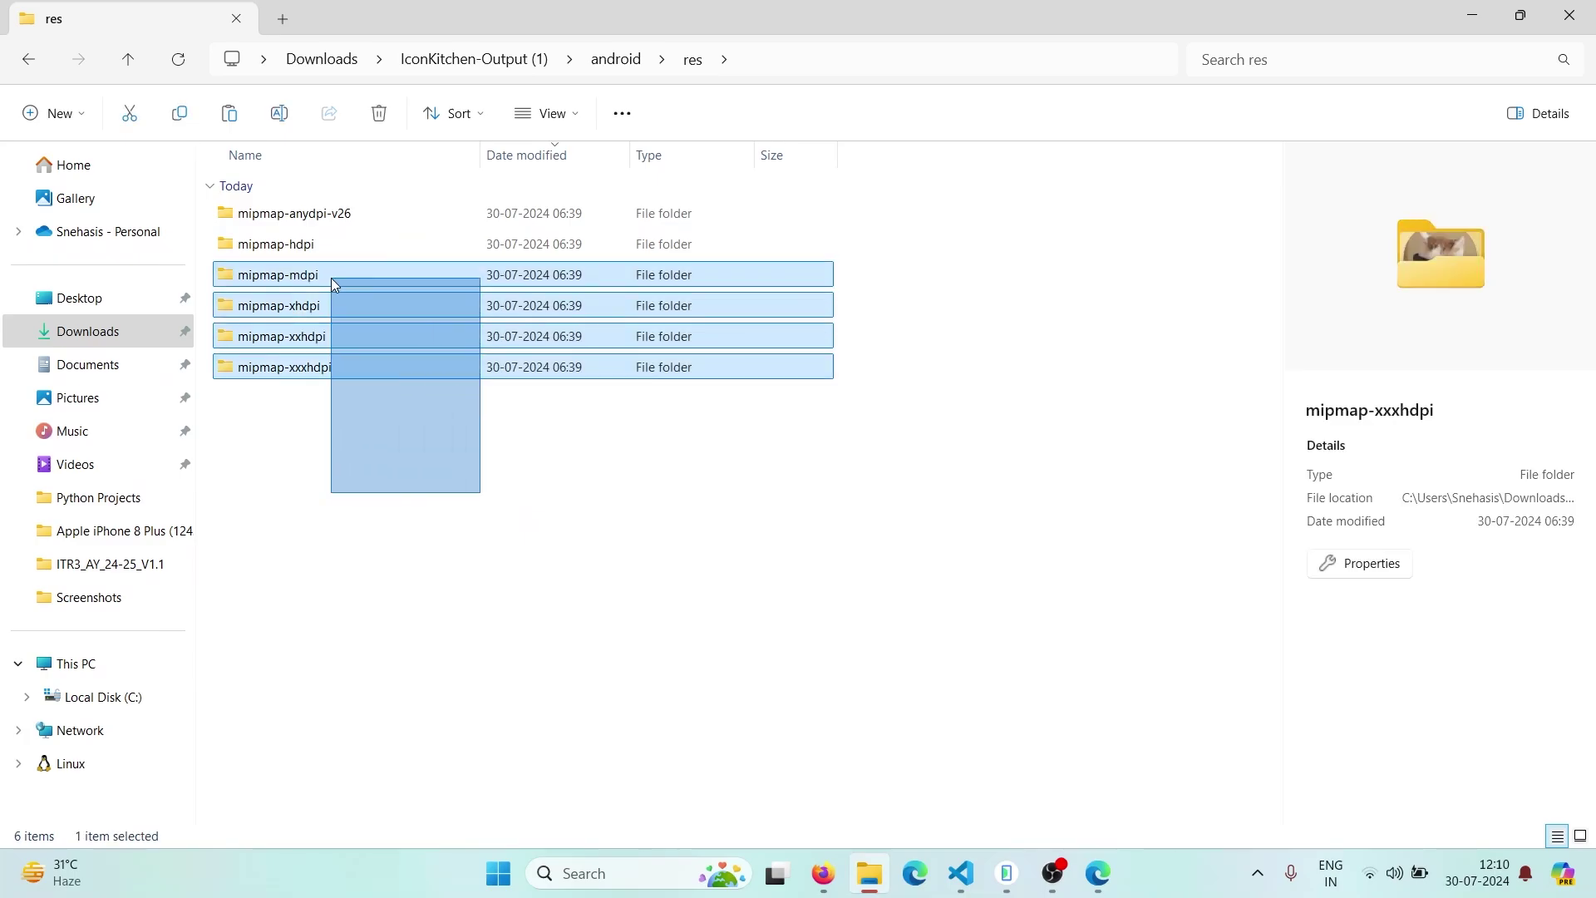
click(961, 873)
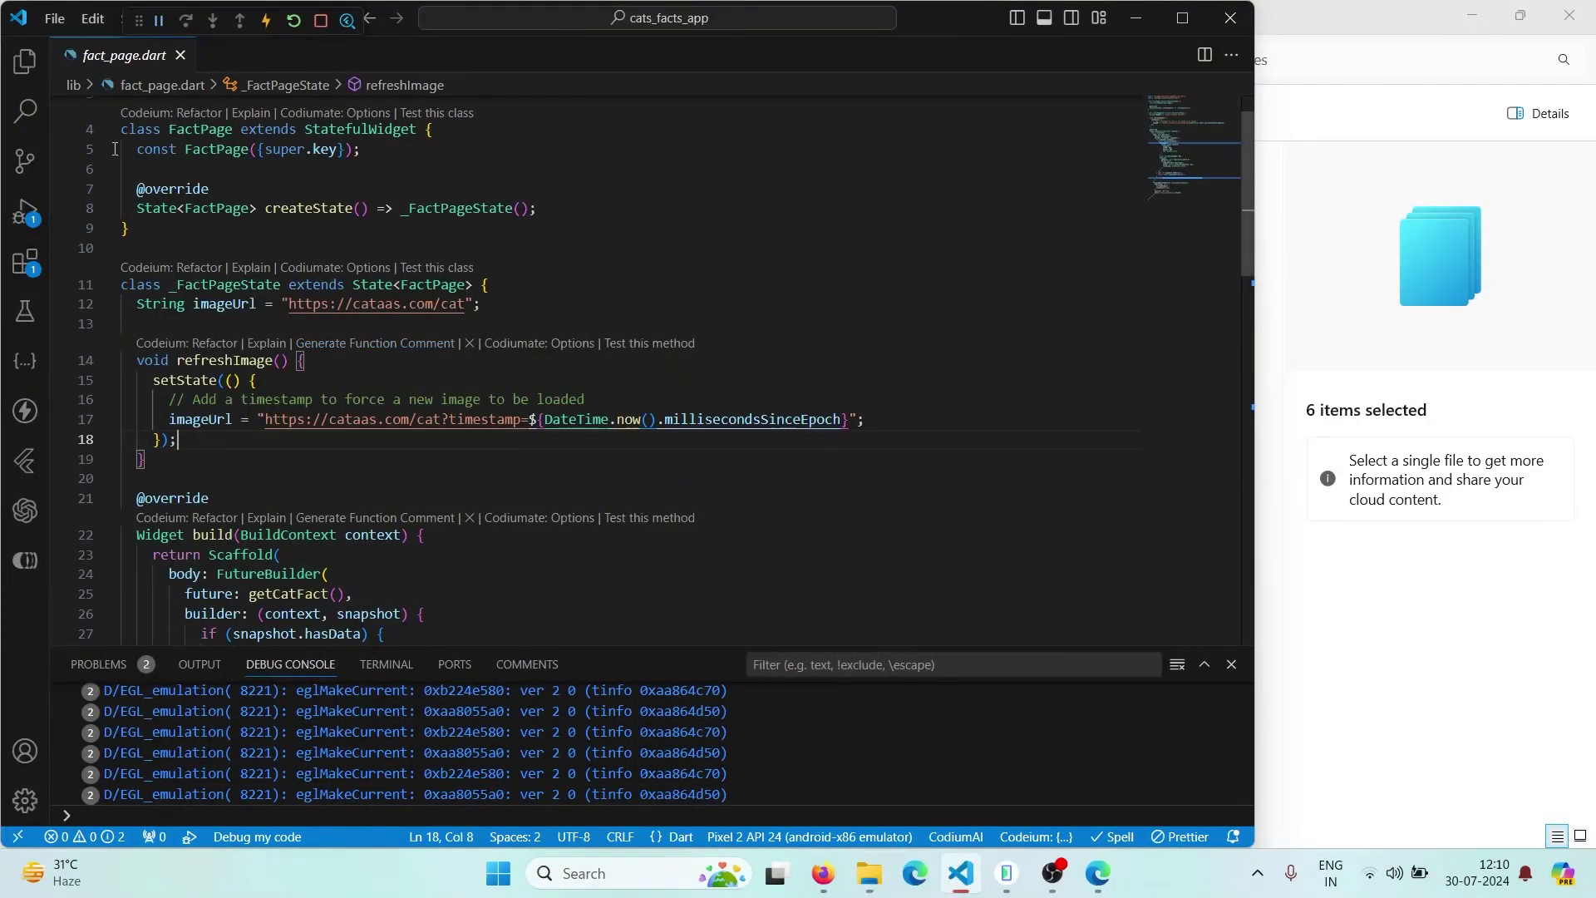
Expand android › app › src › main › res in the sidebar and reveal res in File Explorer
click(24, 60)
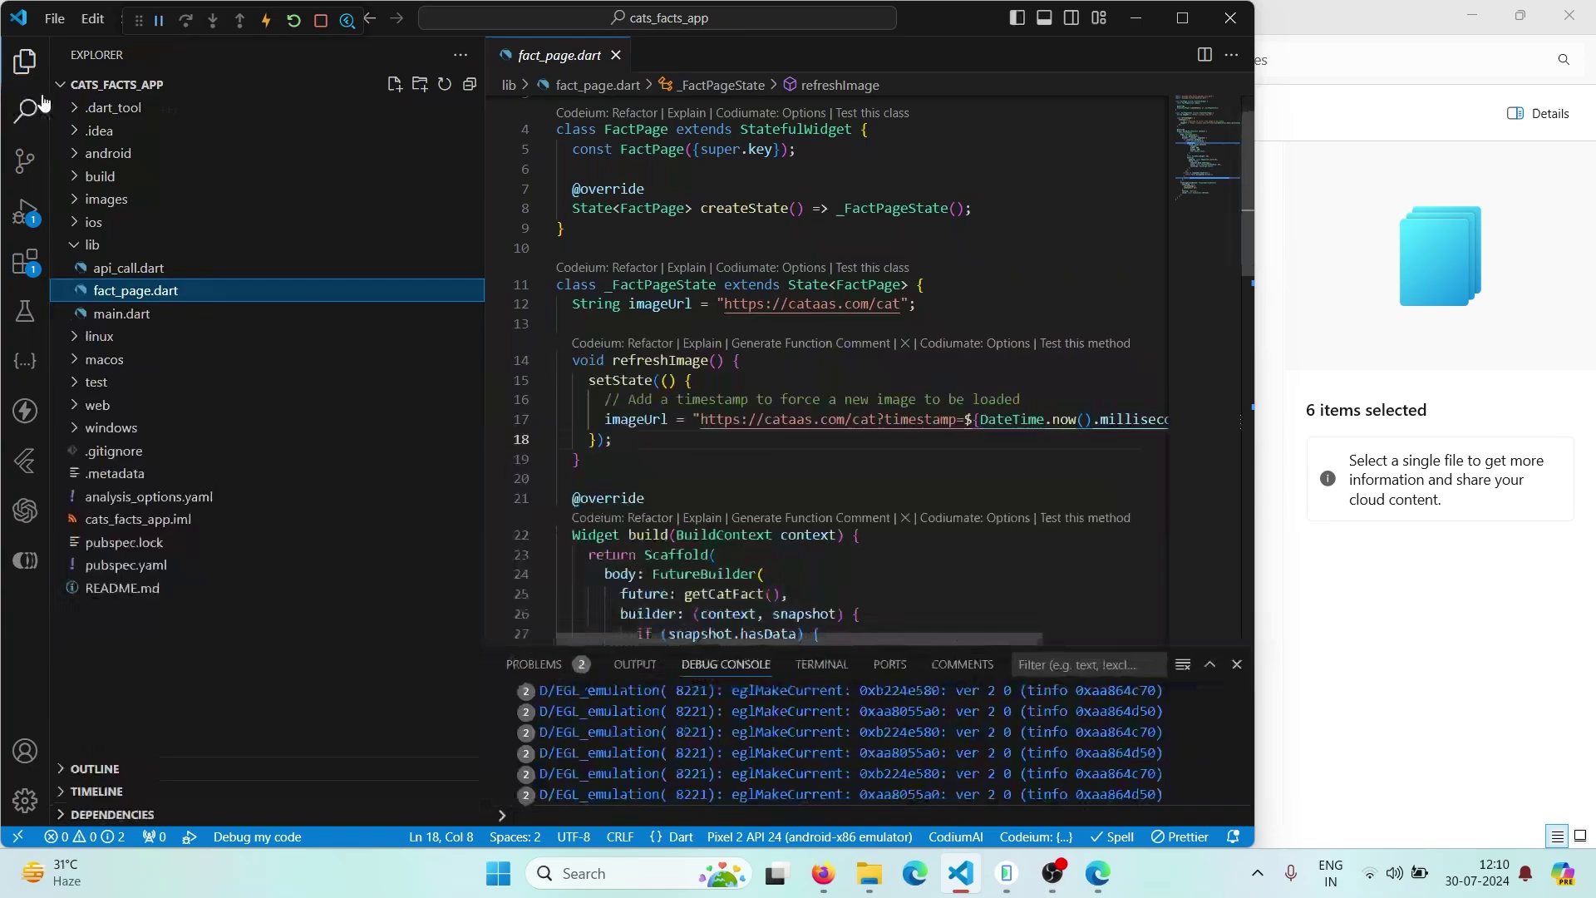
click(166, 152)
click(167, 200)
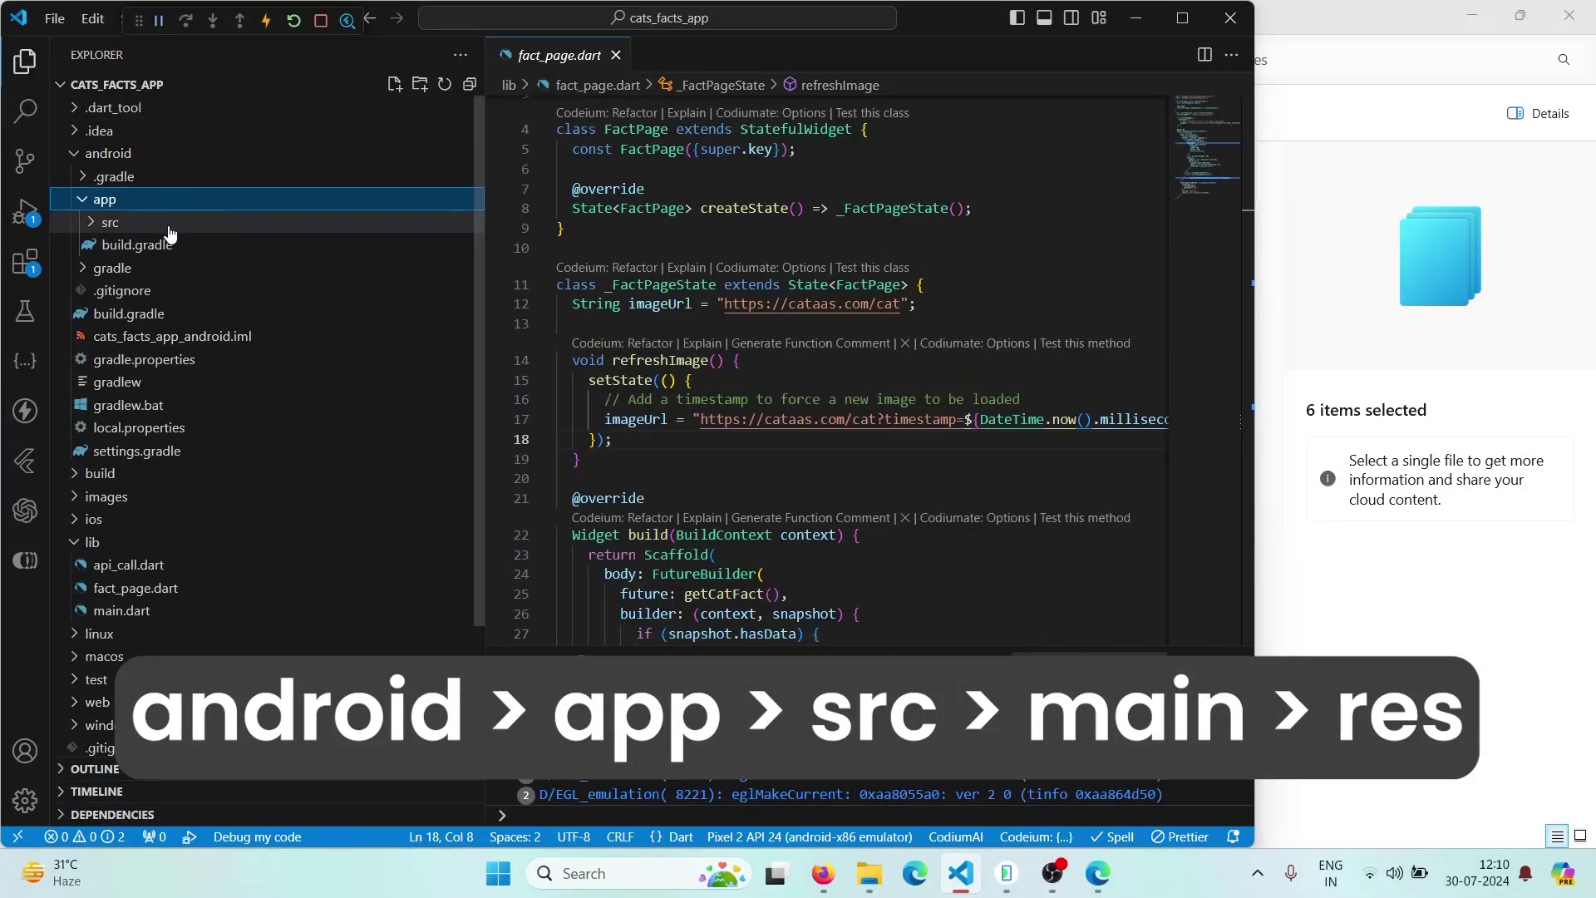
click(169, 226)
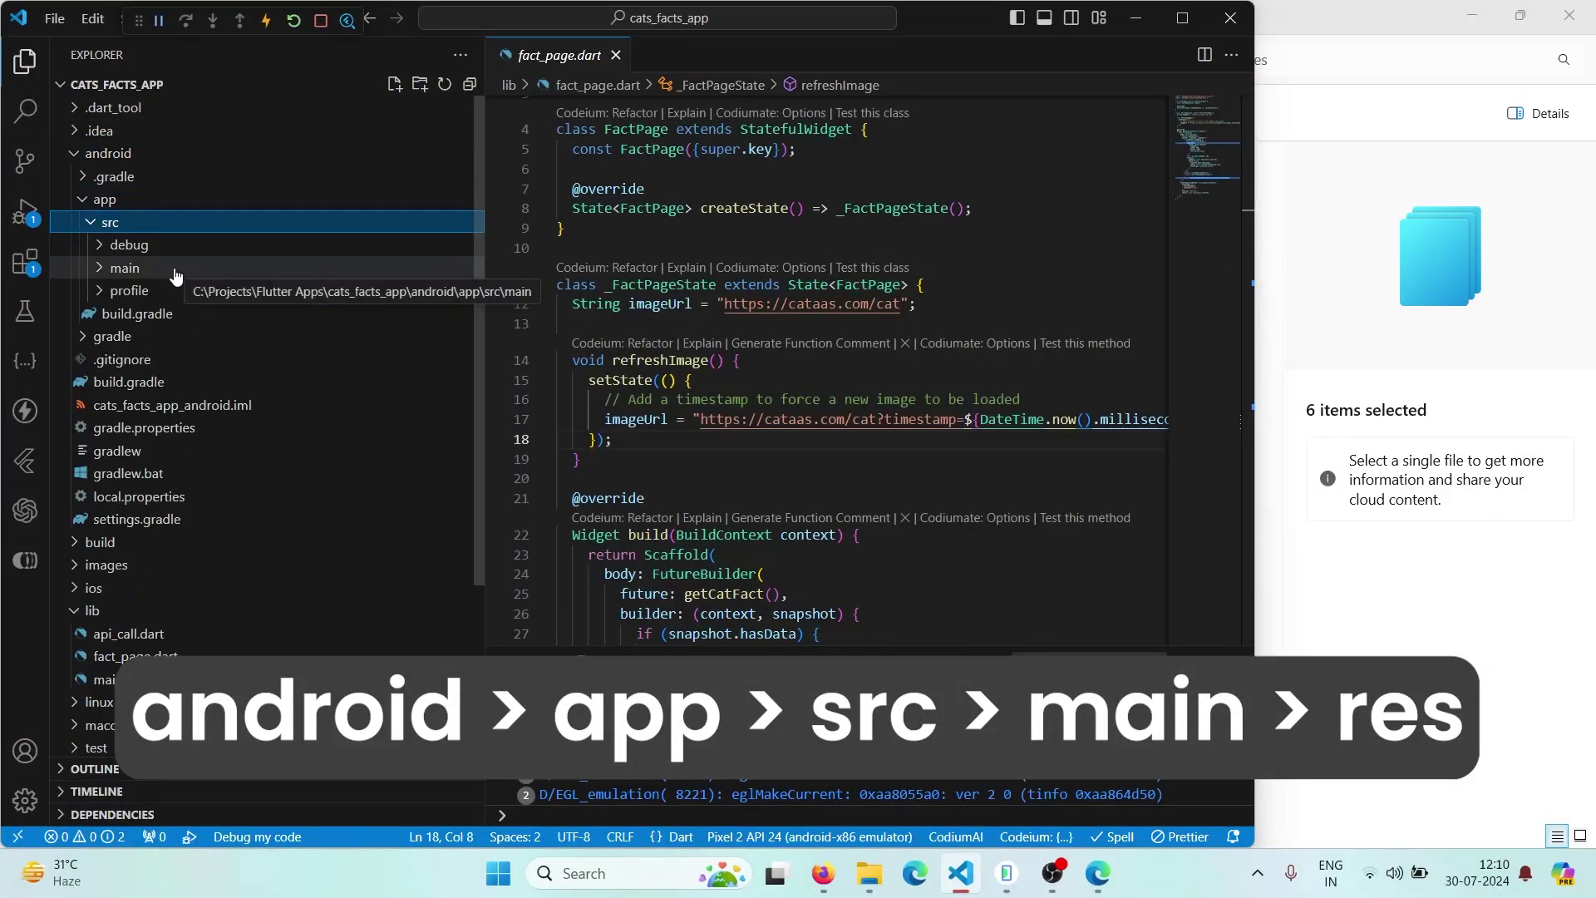
click(176, 271)
click(190, 336)
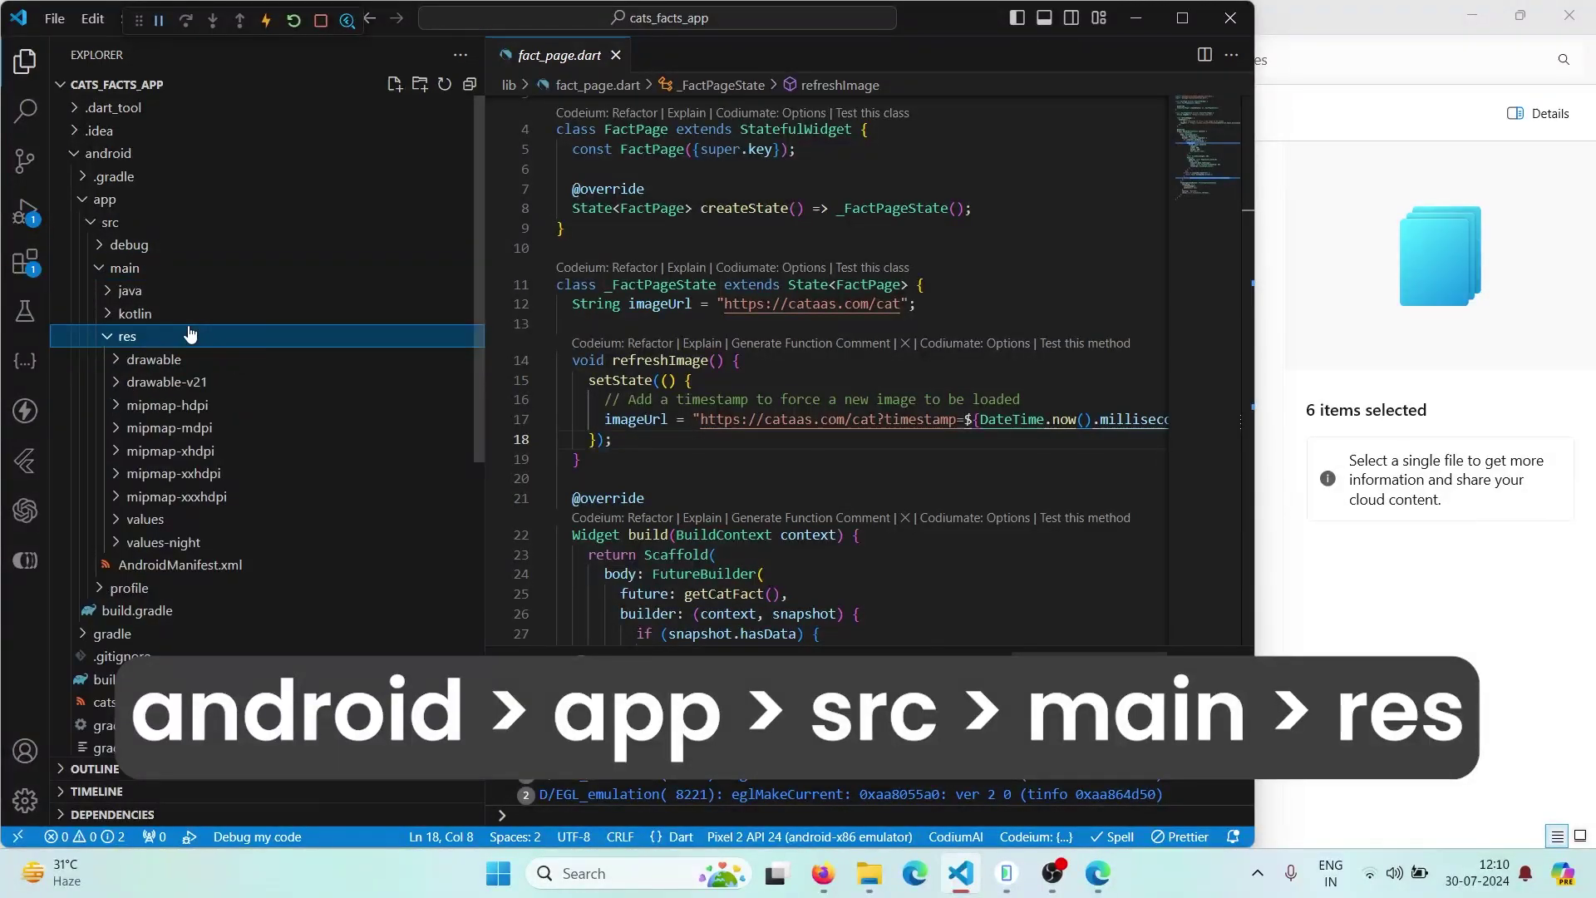
right_click(203, 345)
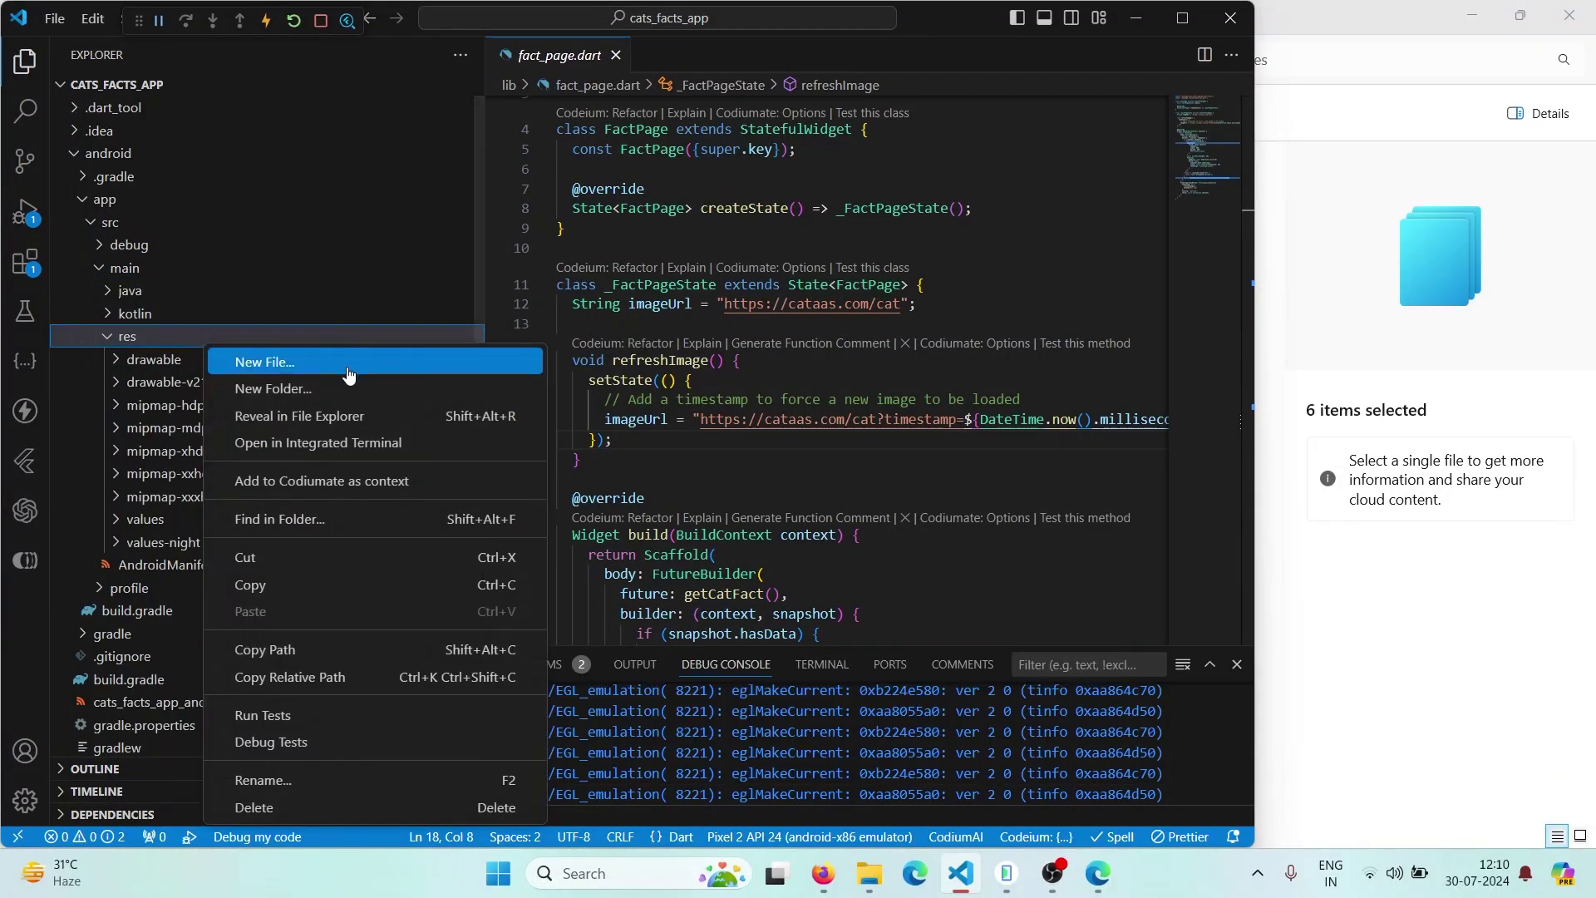
click(361, 424)
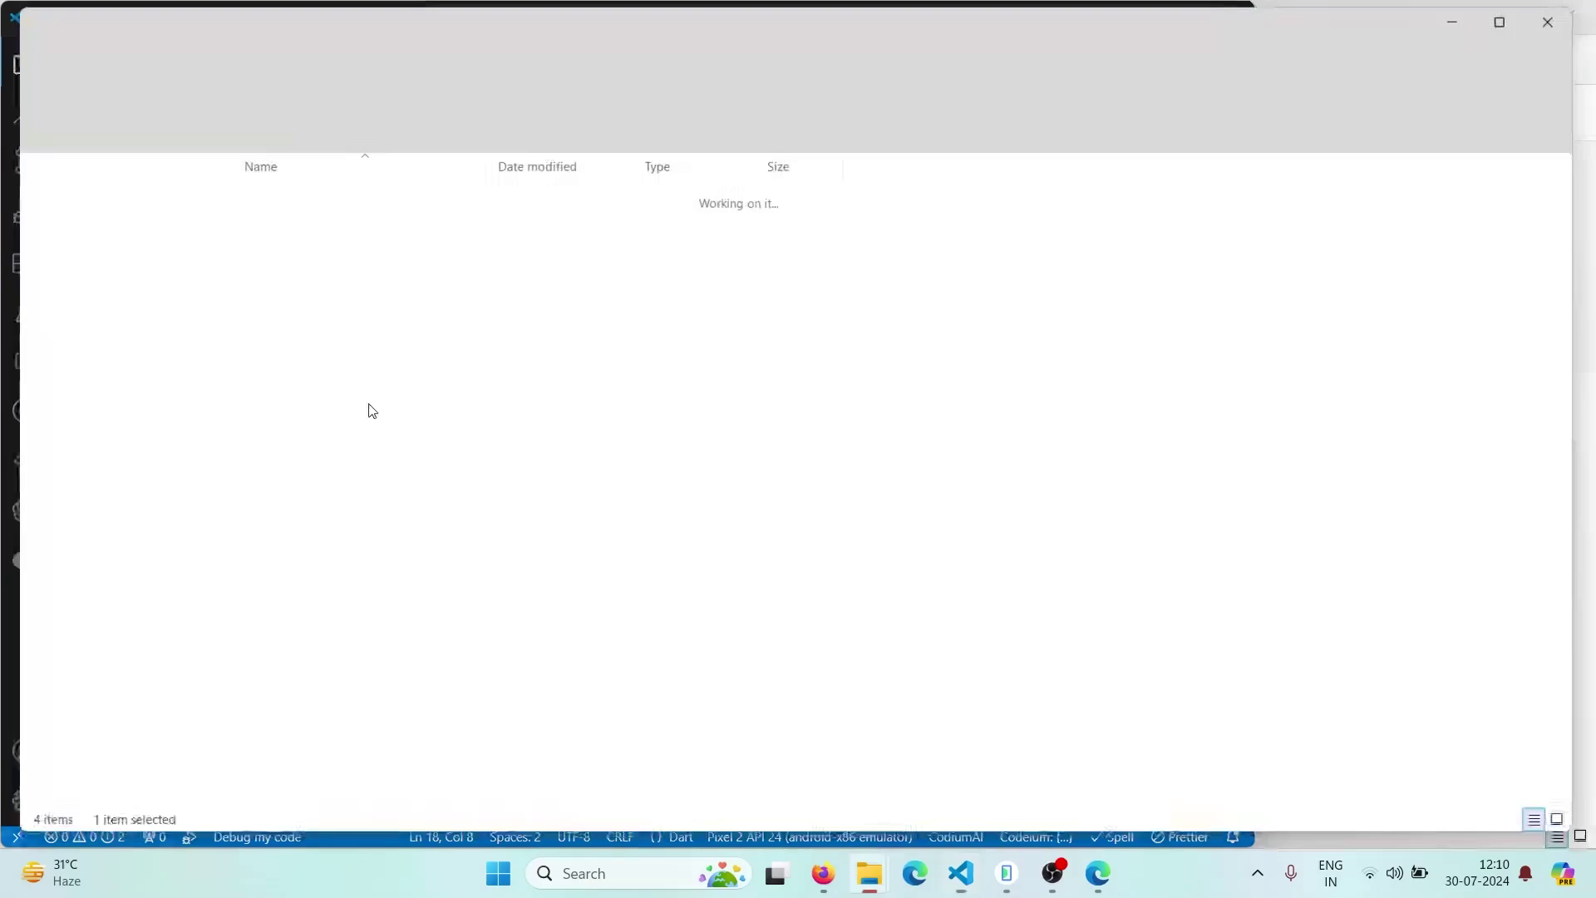
Copy the six generated mipmap folders into the project's res folder, replacing same-named files
drag(965, 677, 288, 217)
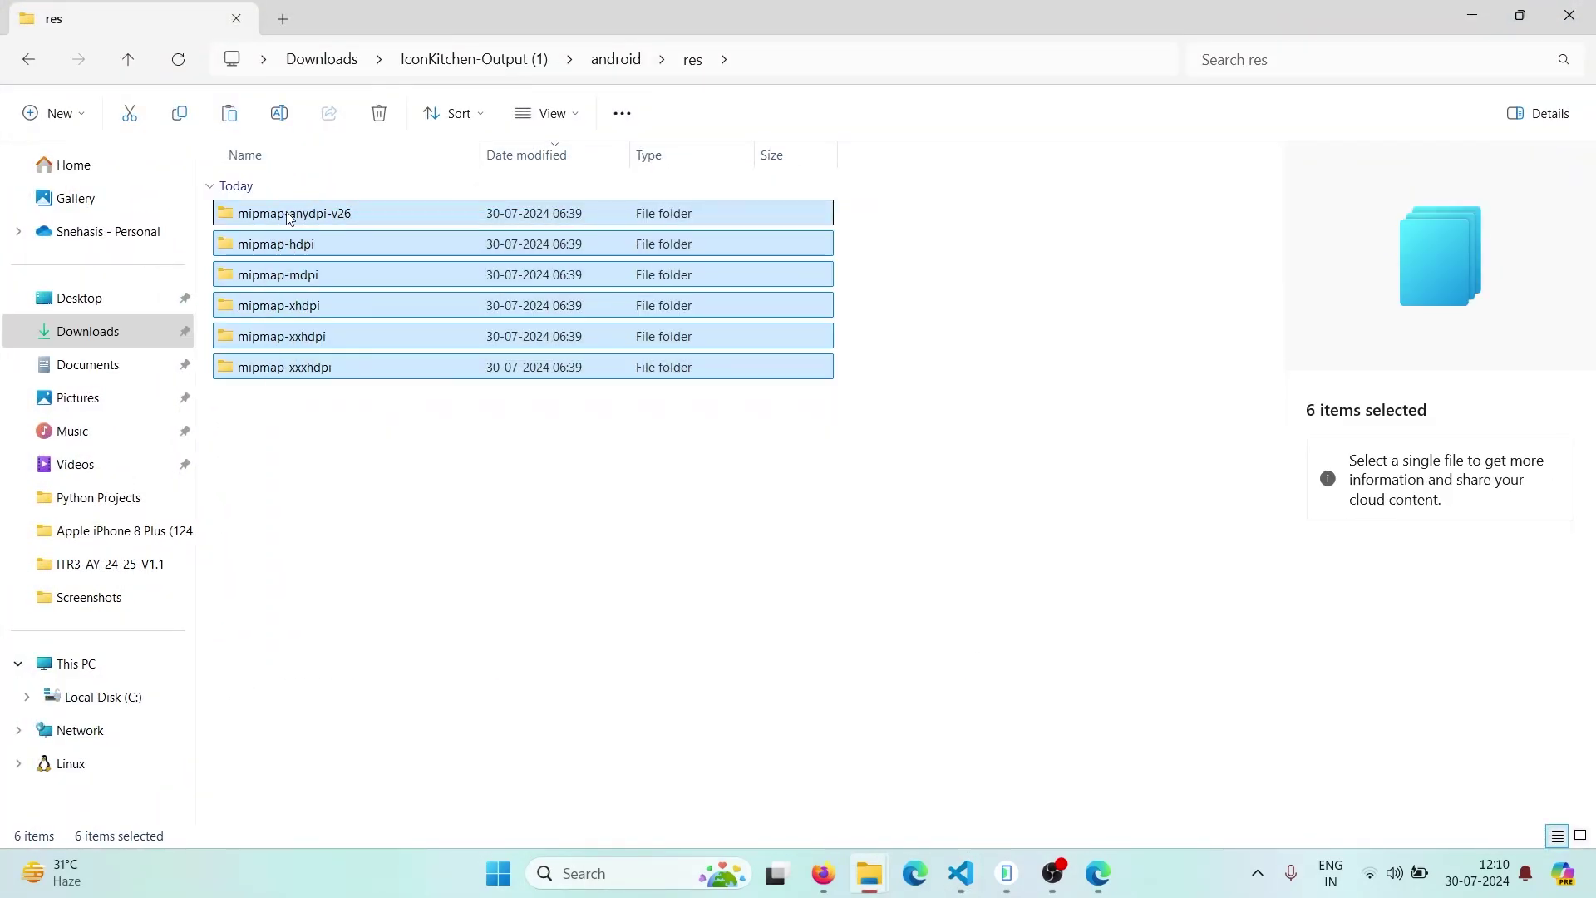
key(alt+Tab)
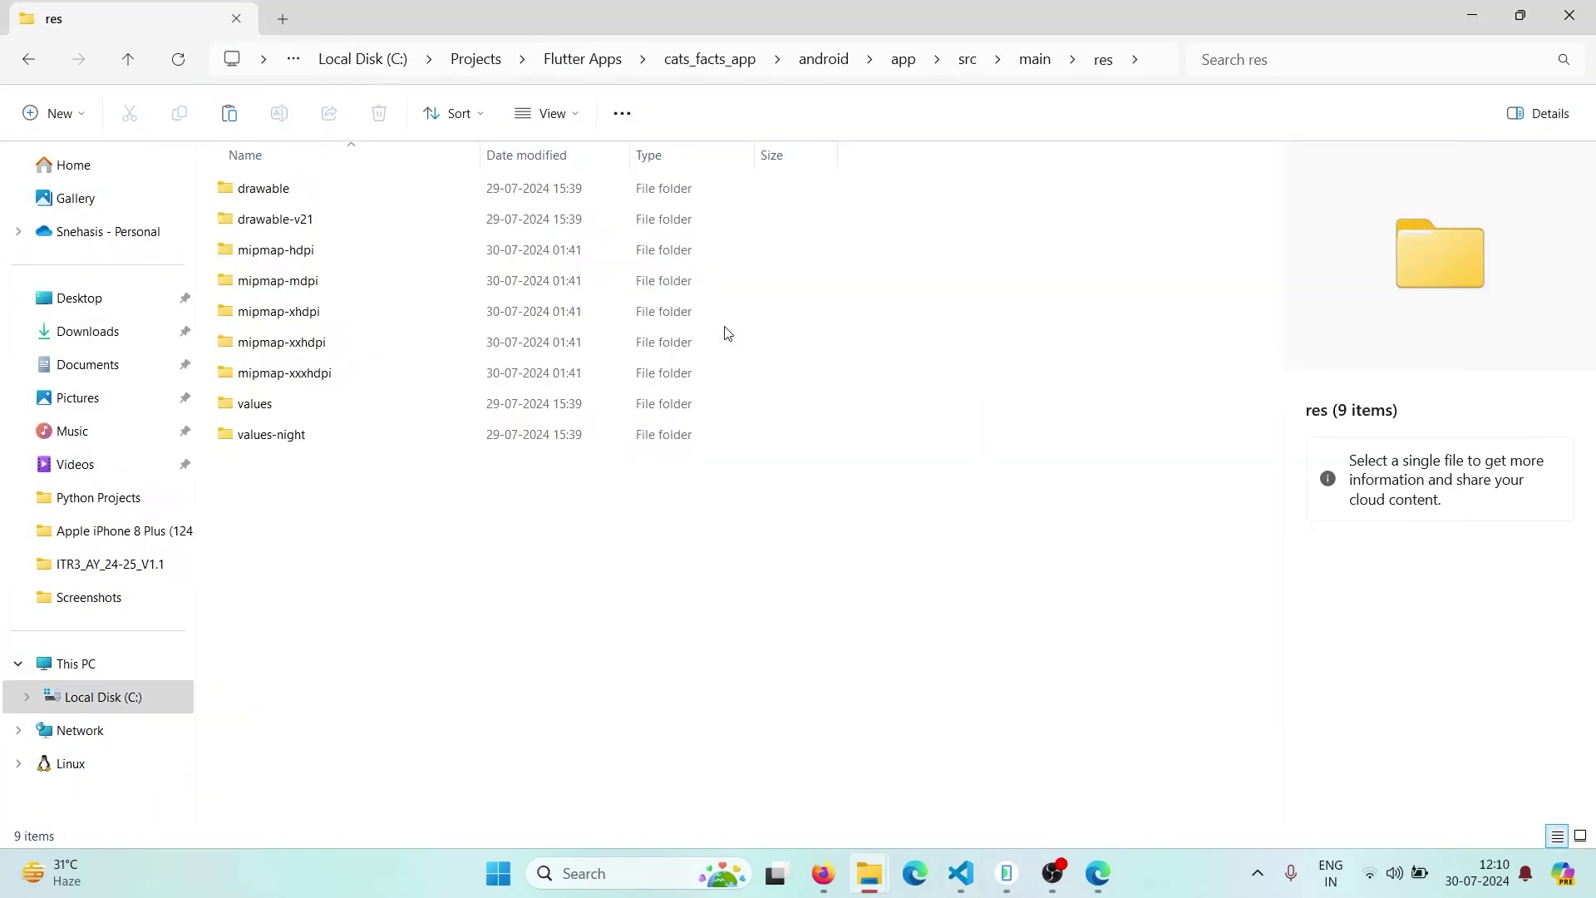
key(ctrl+a)
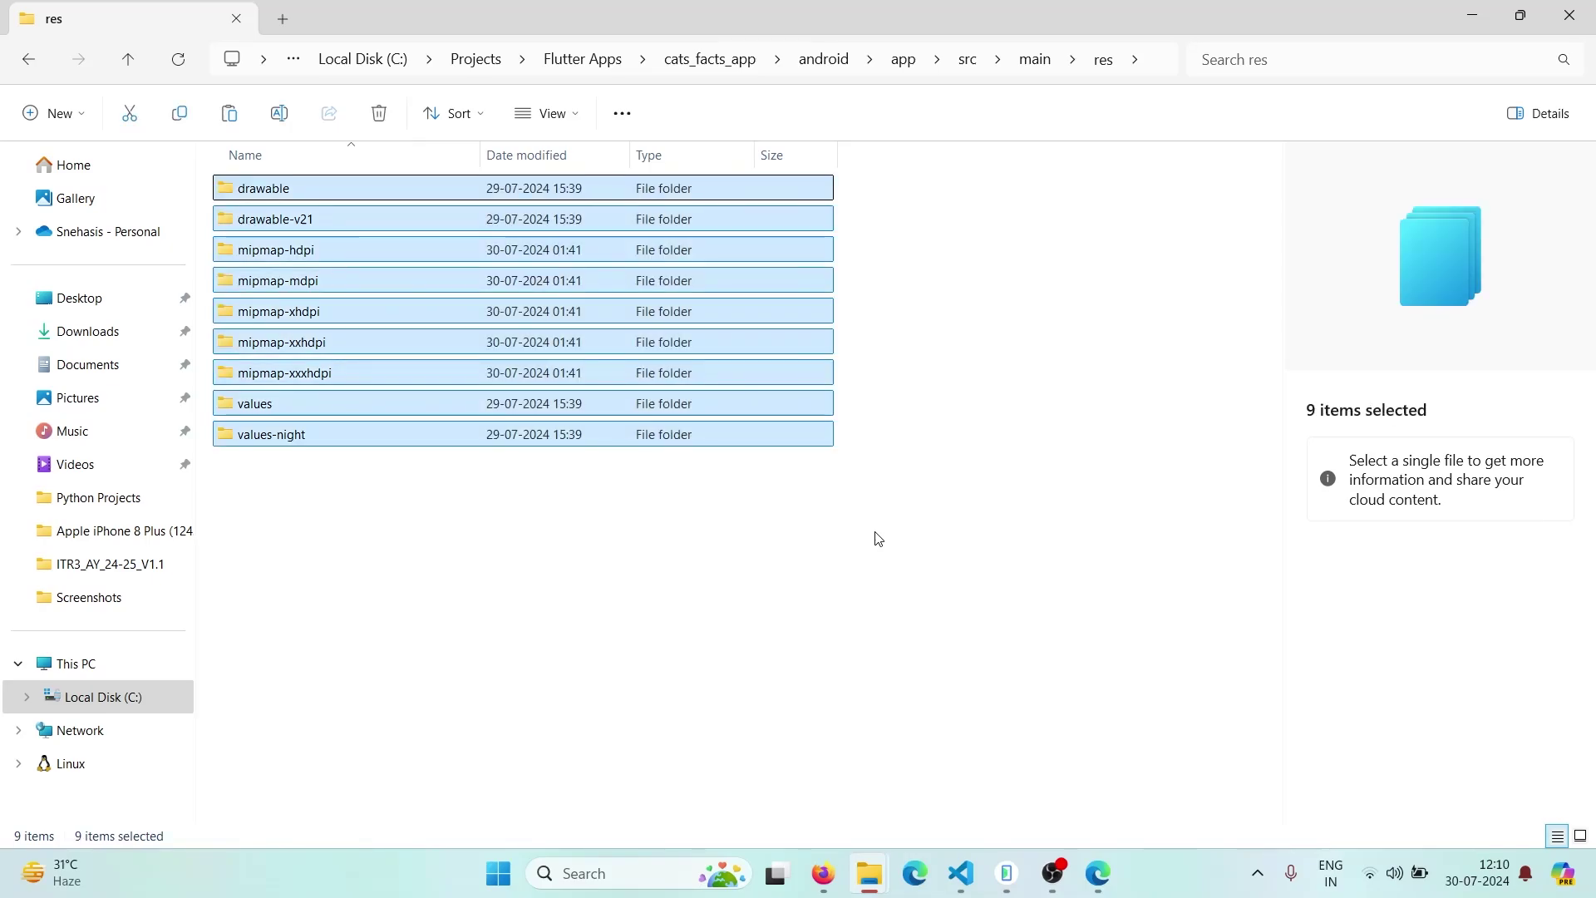
click(880, 541)
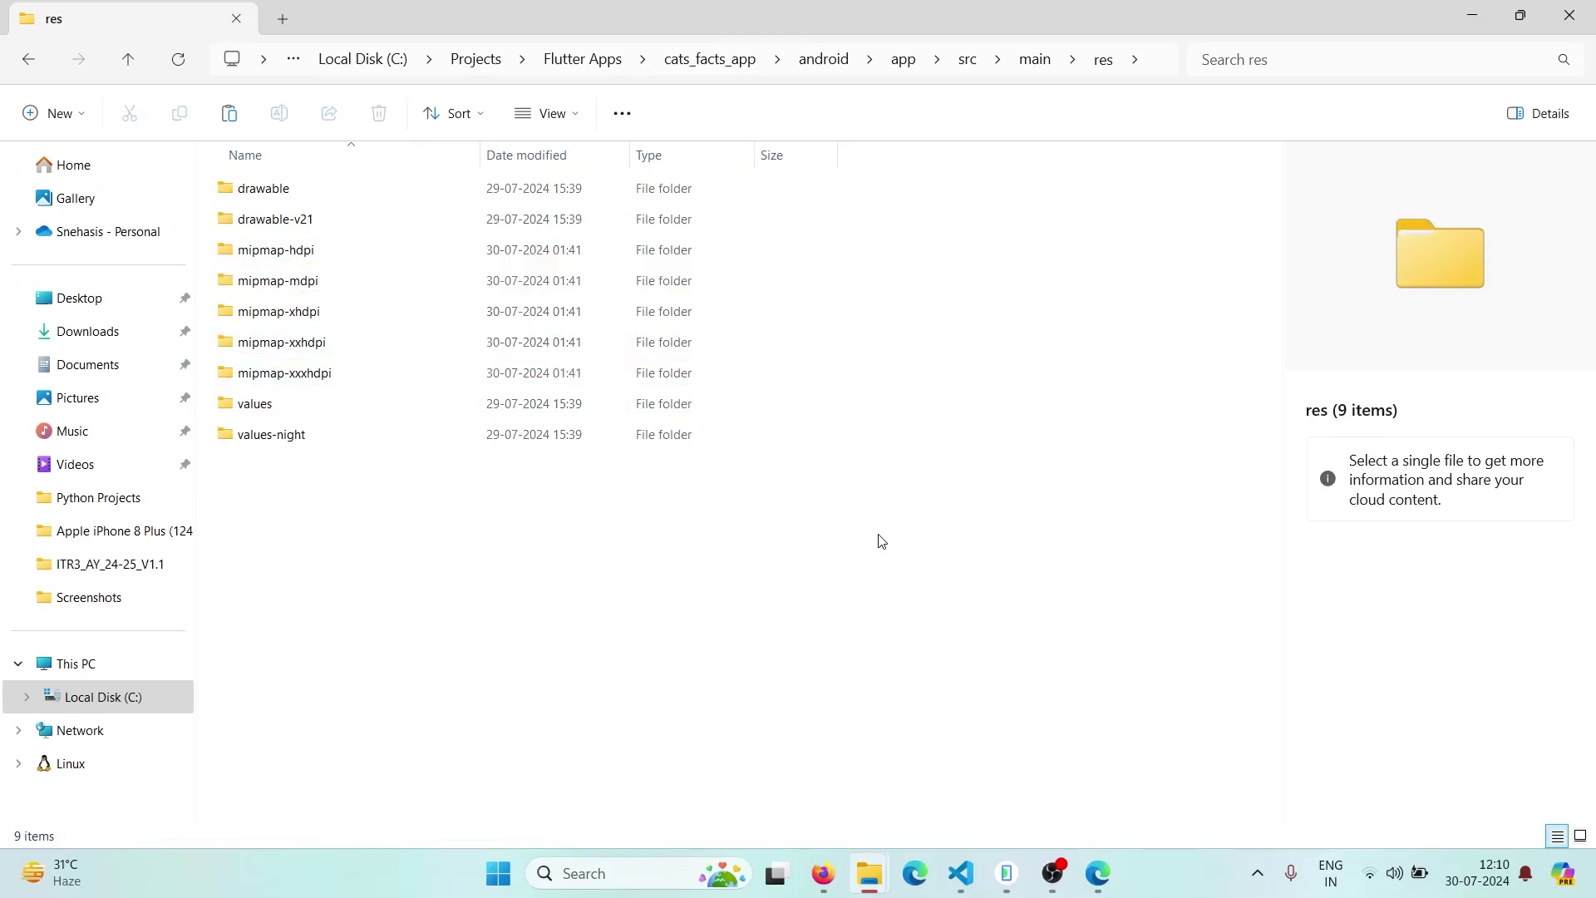
key(ctrl+v)
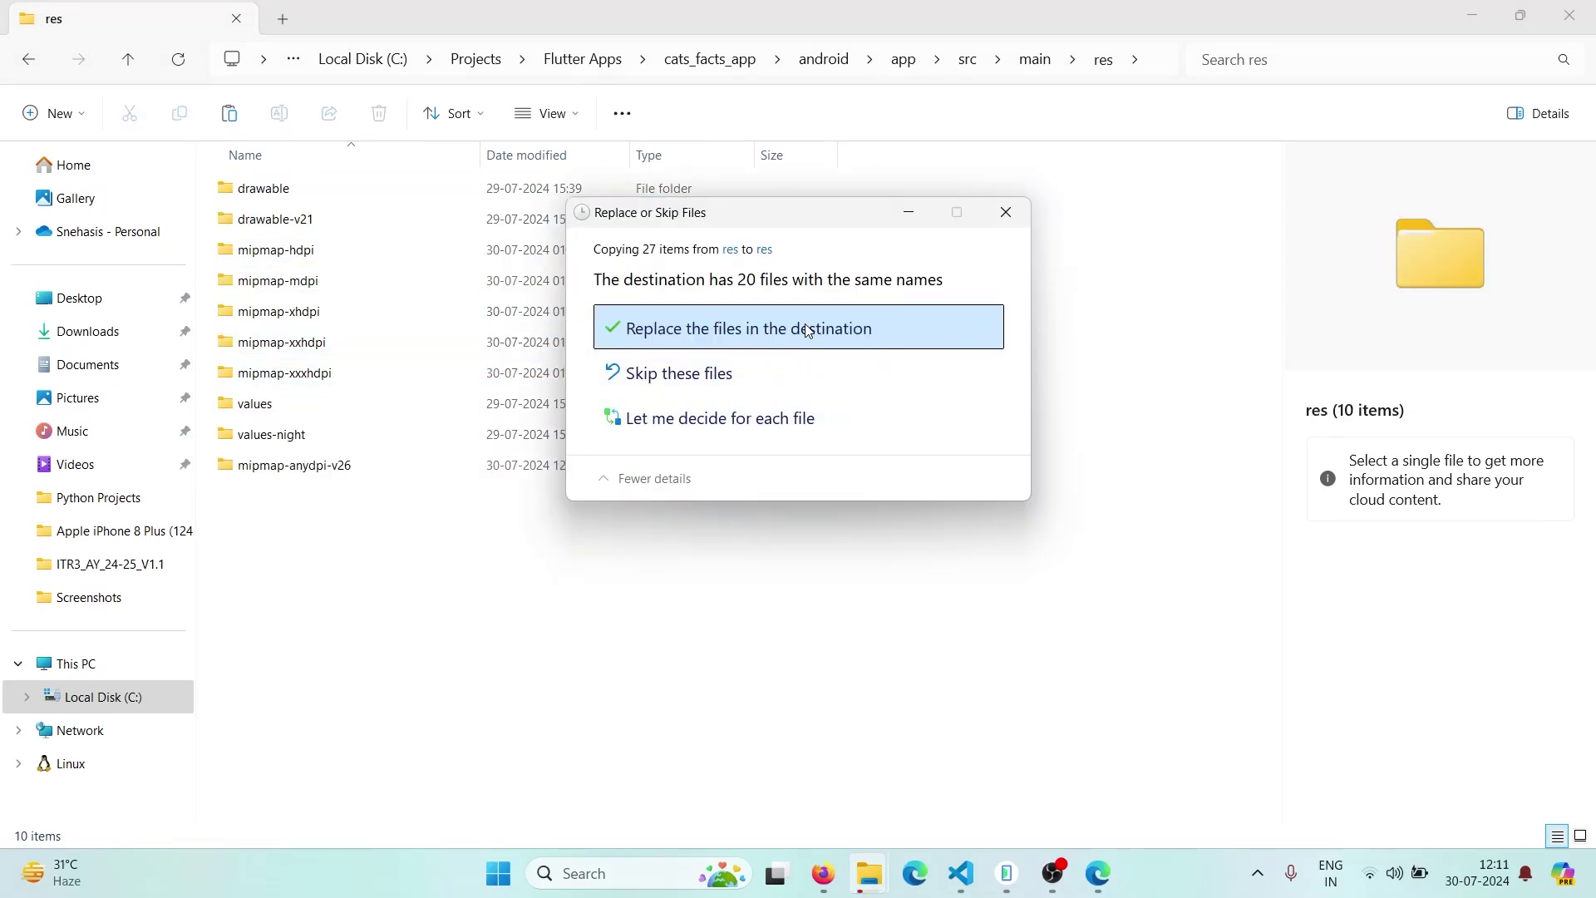
click(807, 330)
key(alt+Tab)
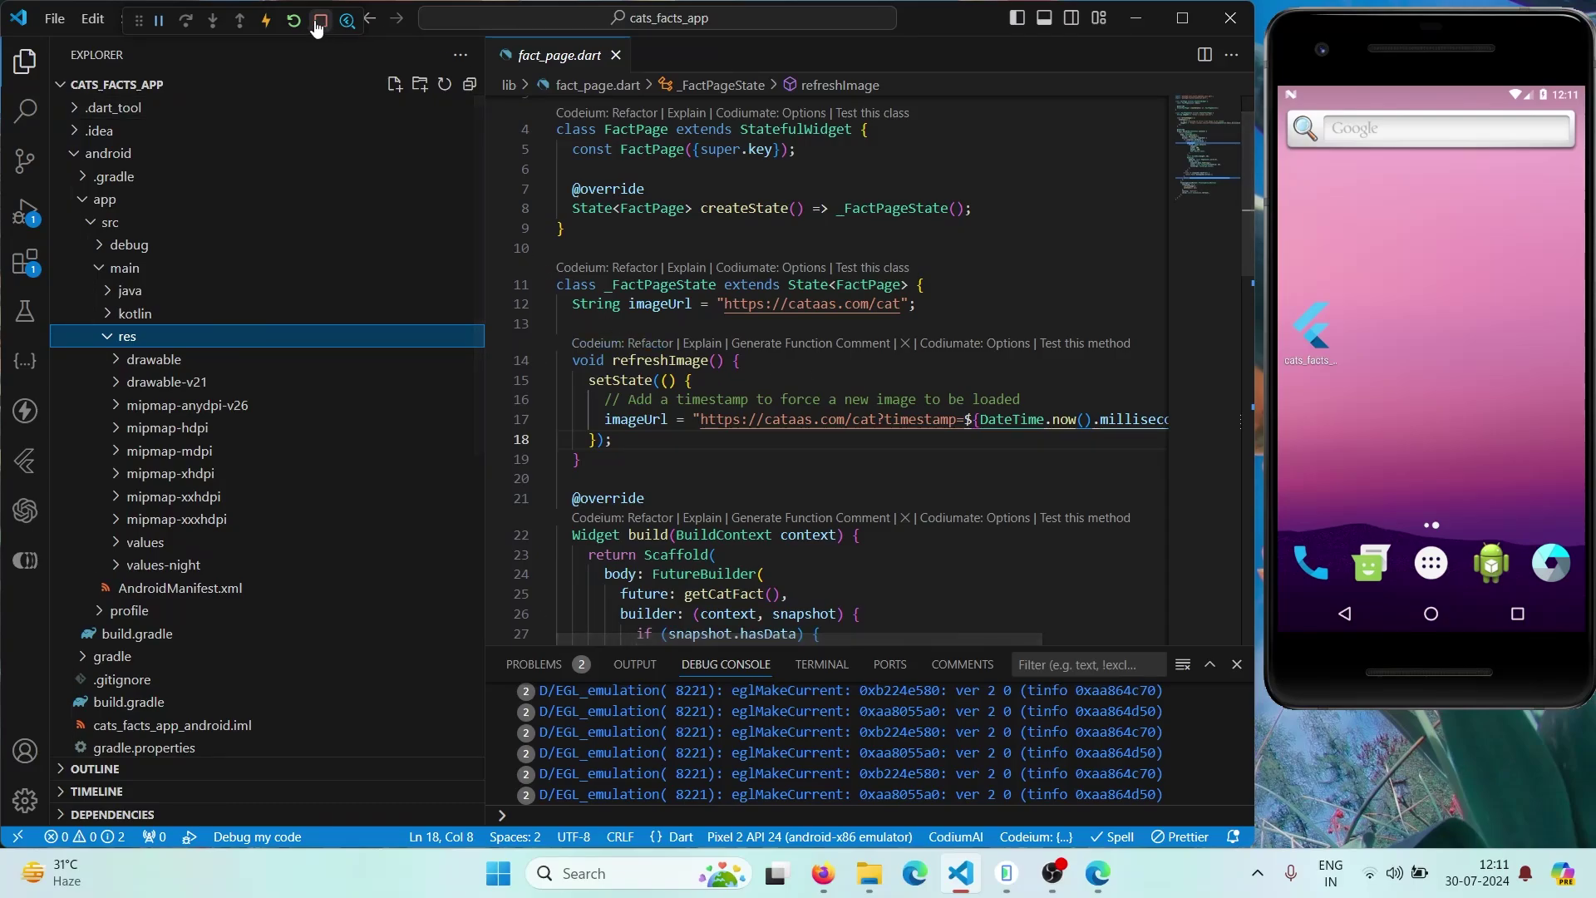
Stop the debug session and relaunch the app from the Run and Debug view
click(319, 22)
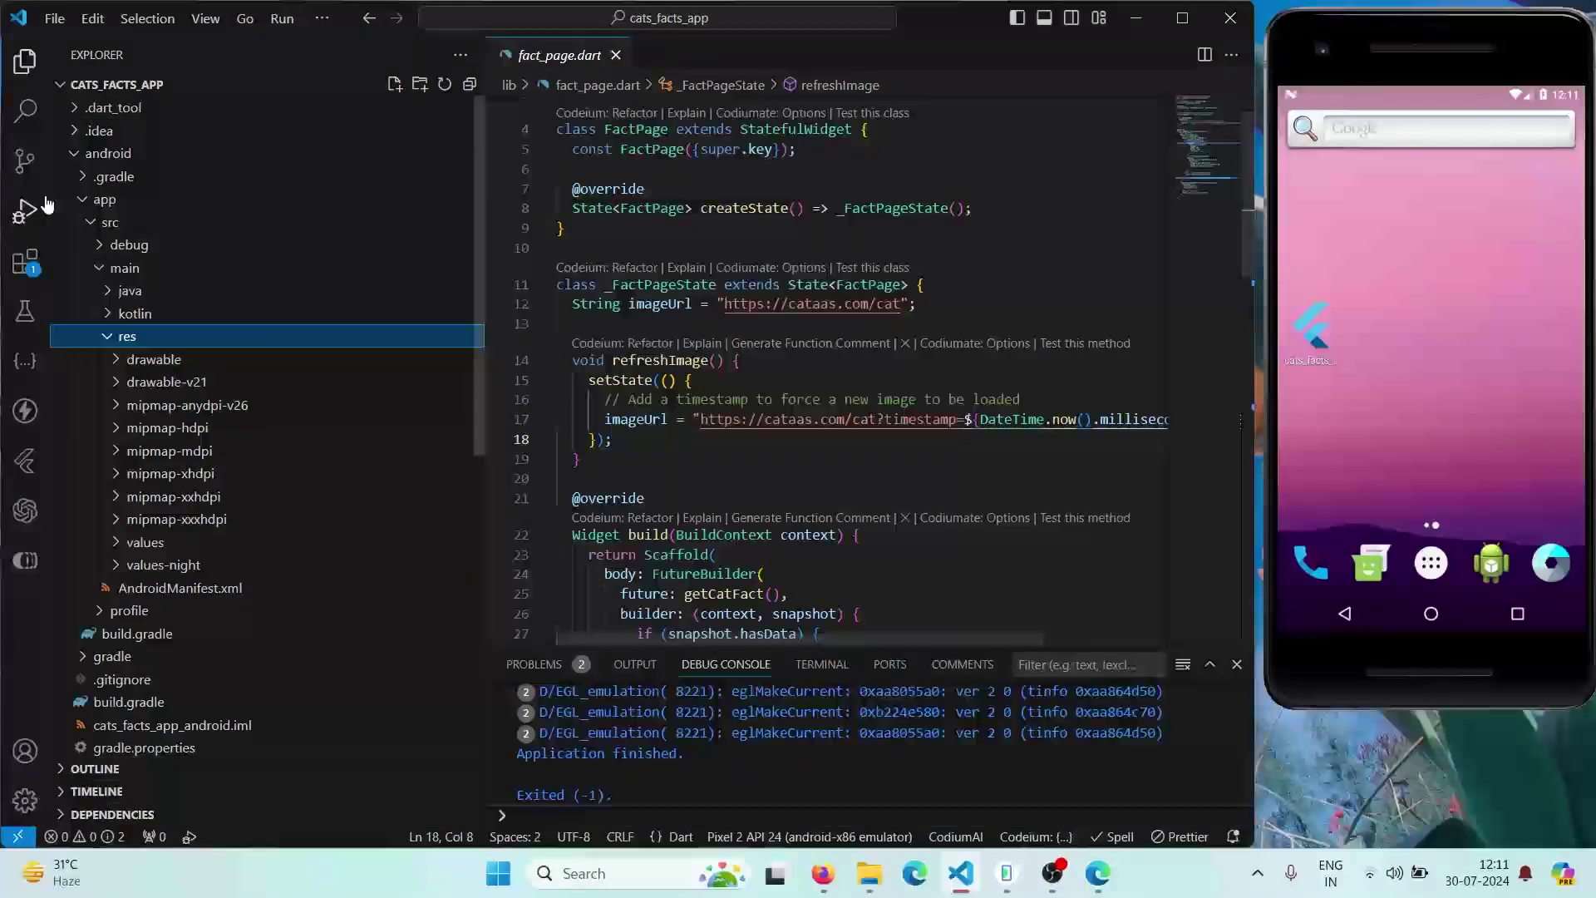
click(24, 211)
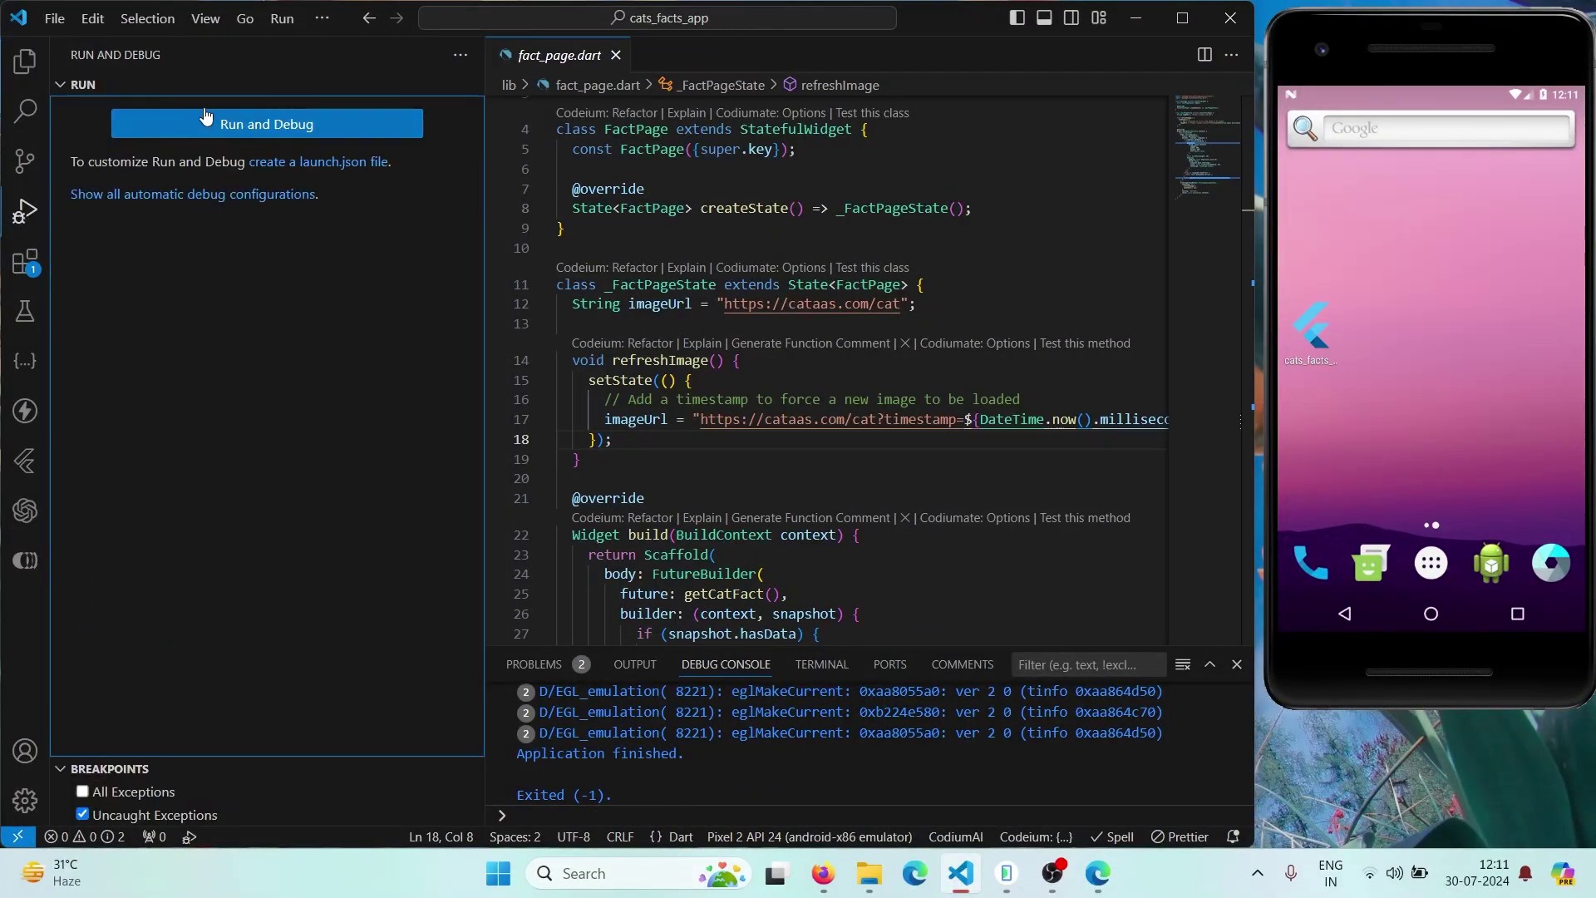
click(256, 128)
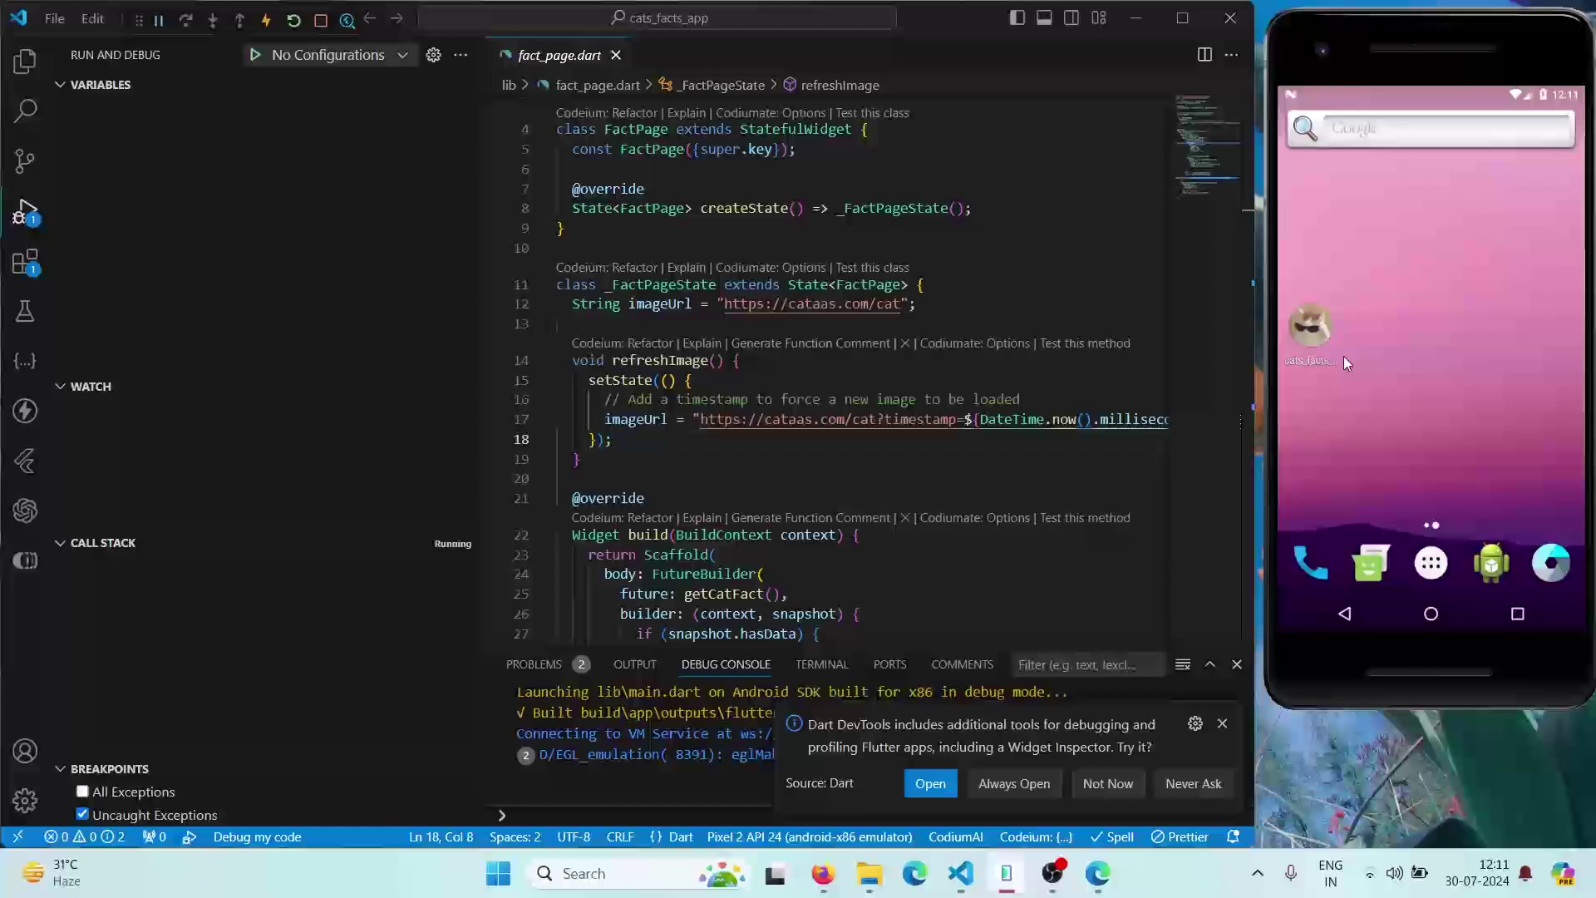
click(923, 476)
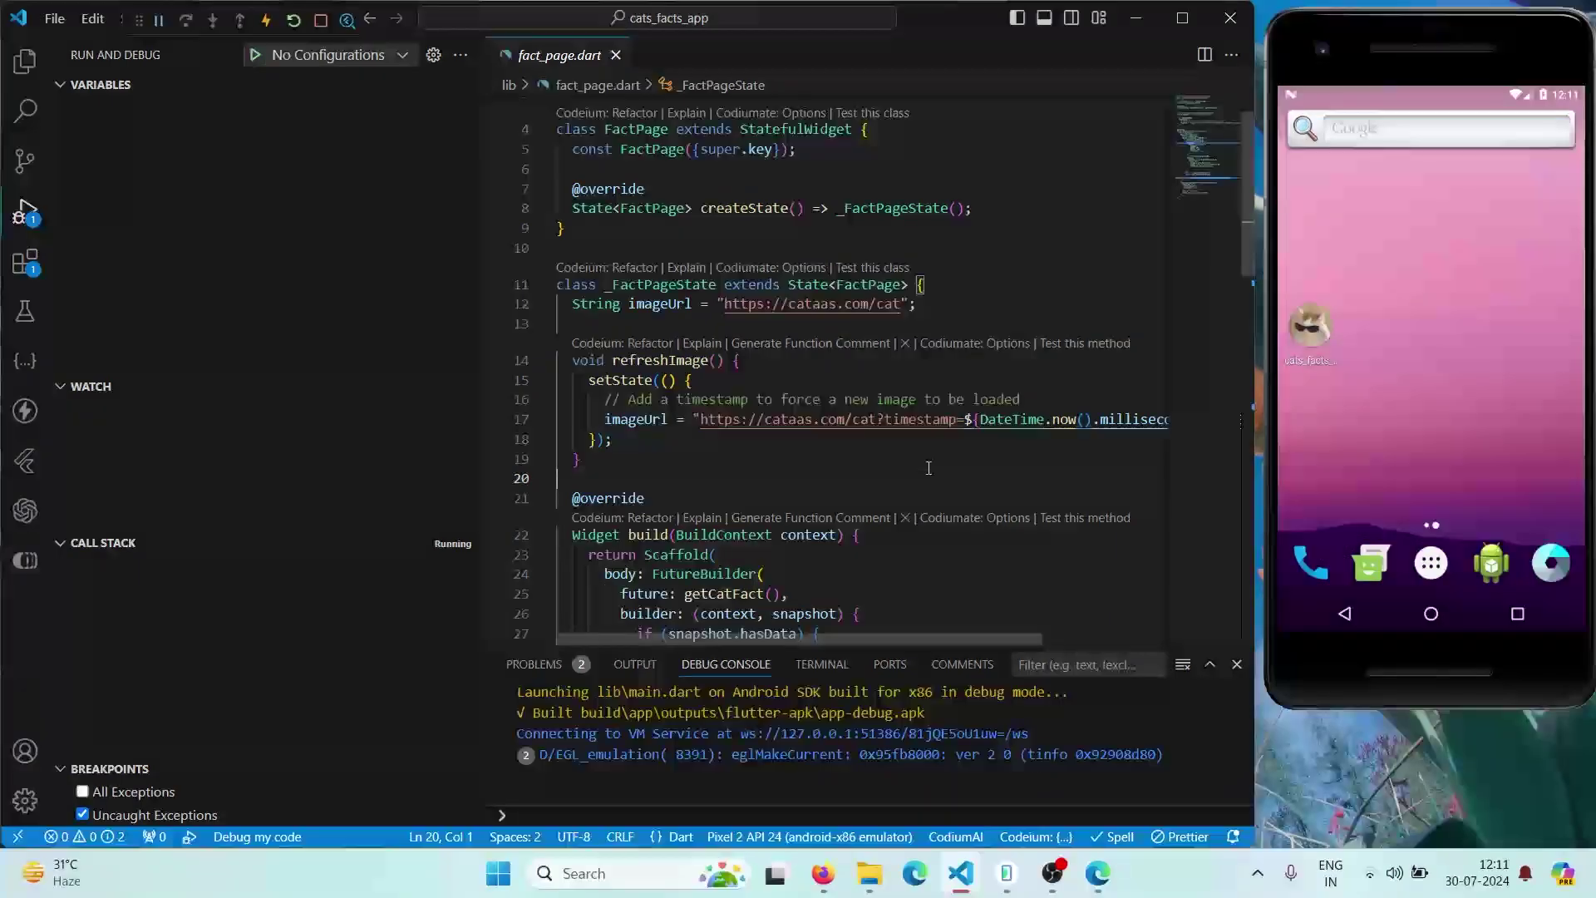
Open android/app/src/main/AndroidManifest.xml from the Explorer file tree
key(ctrl+p)
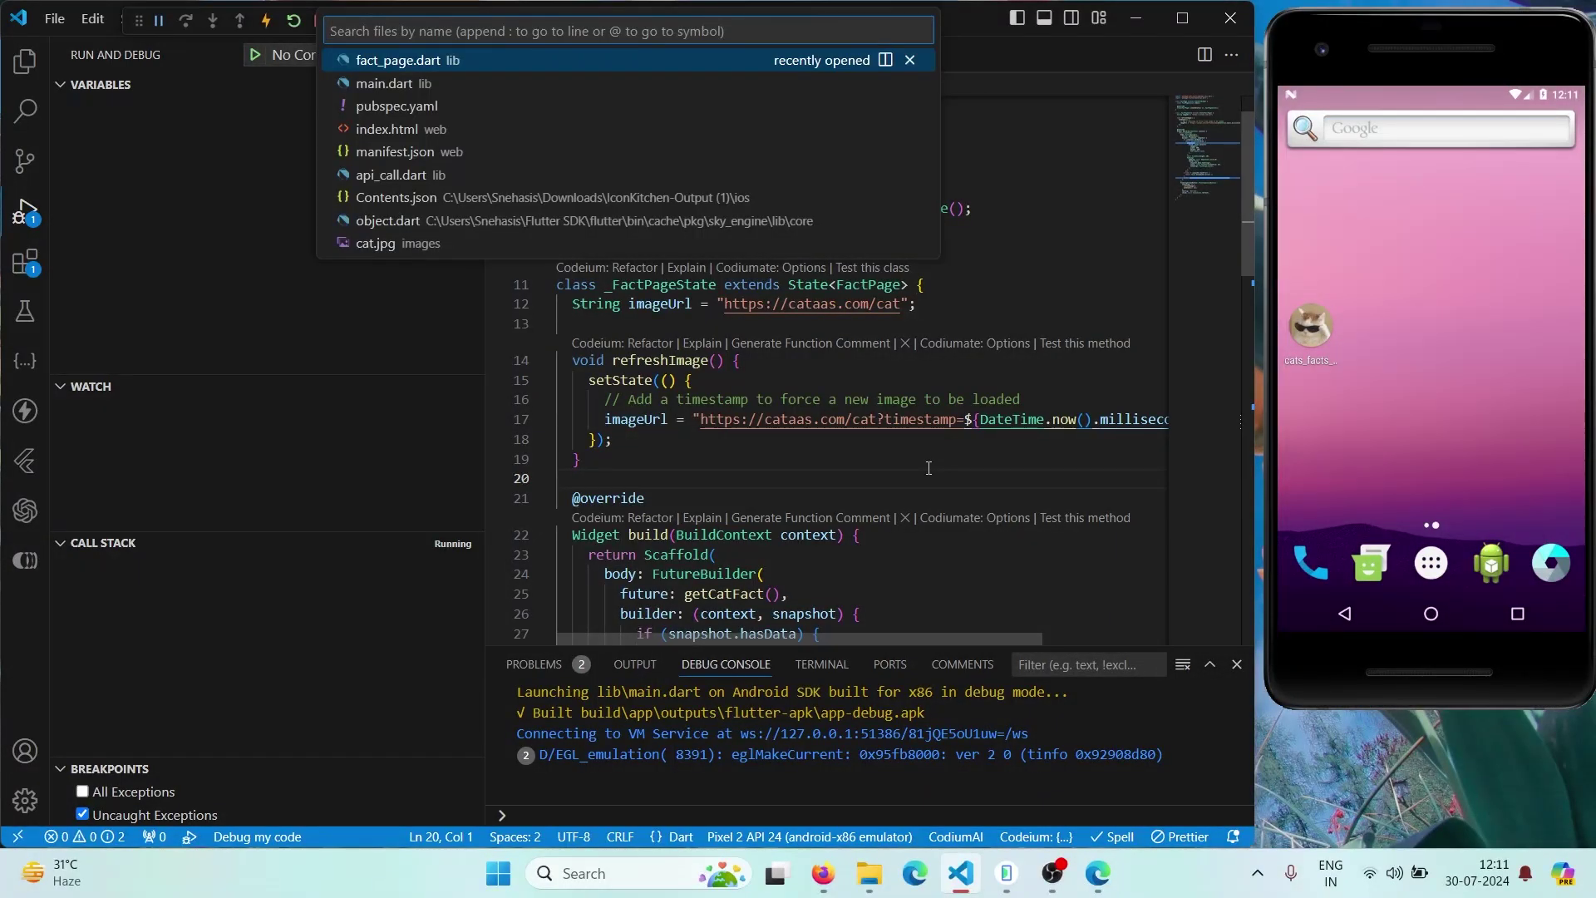
click(927, 465)
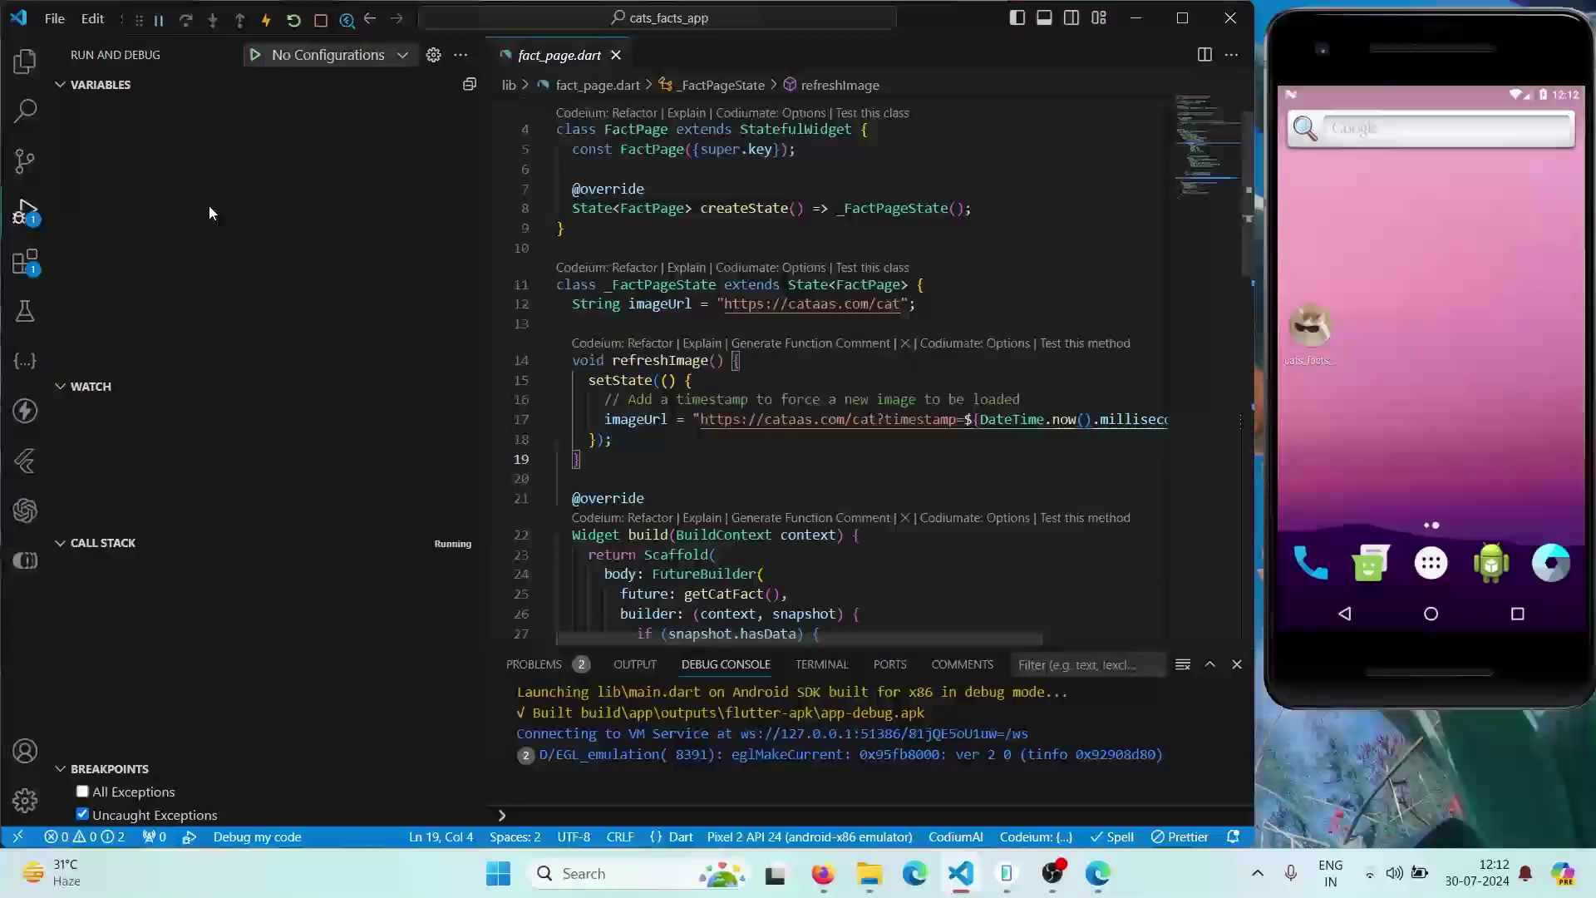
click(24, 60)
click(250, 270)
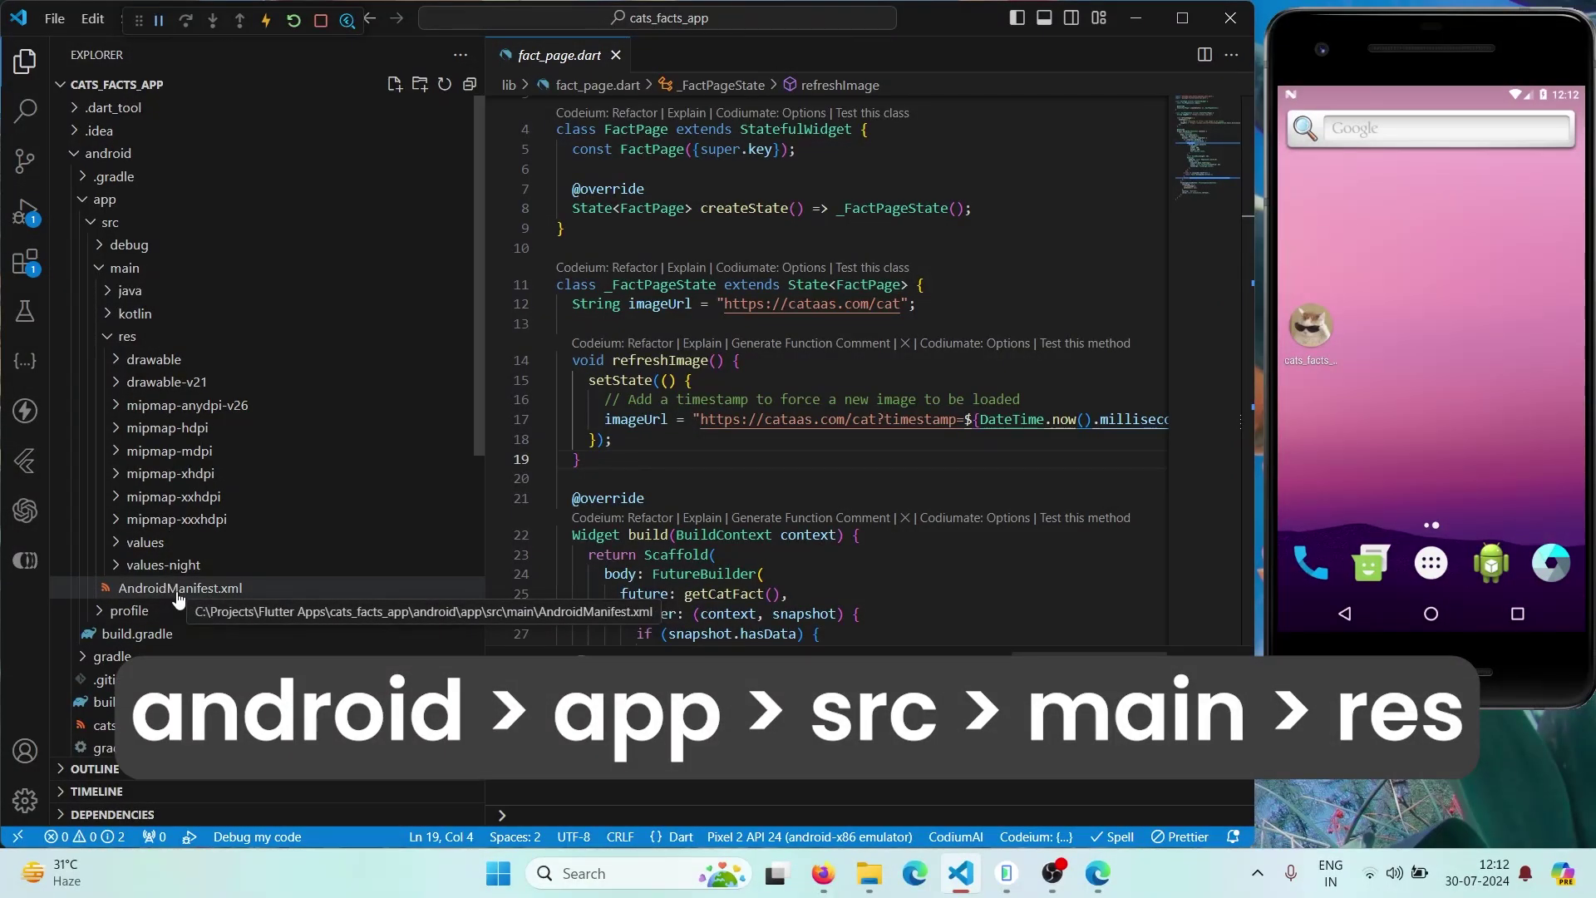
click(178, 591)
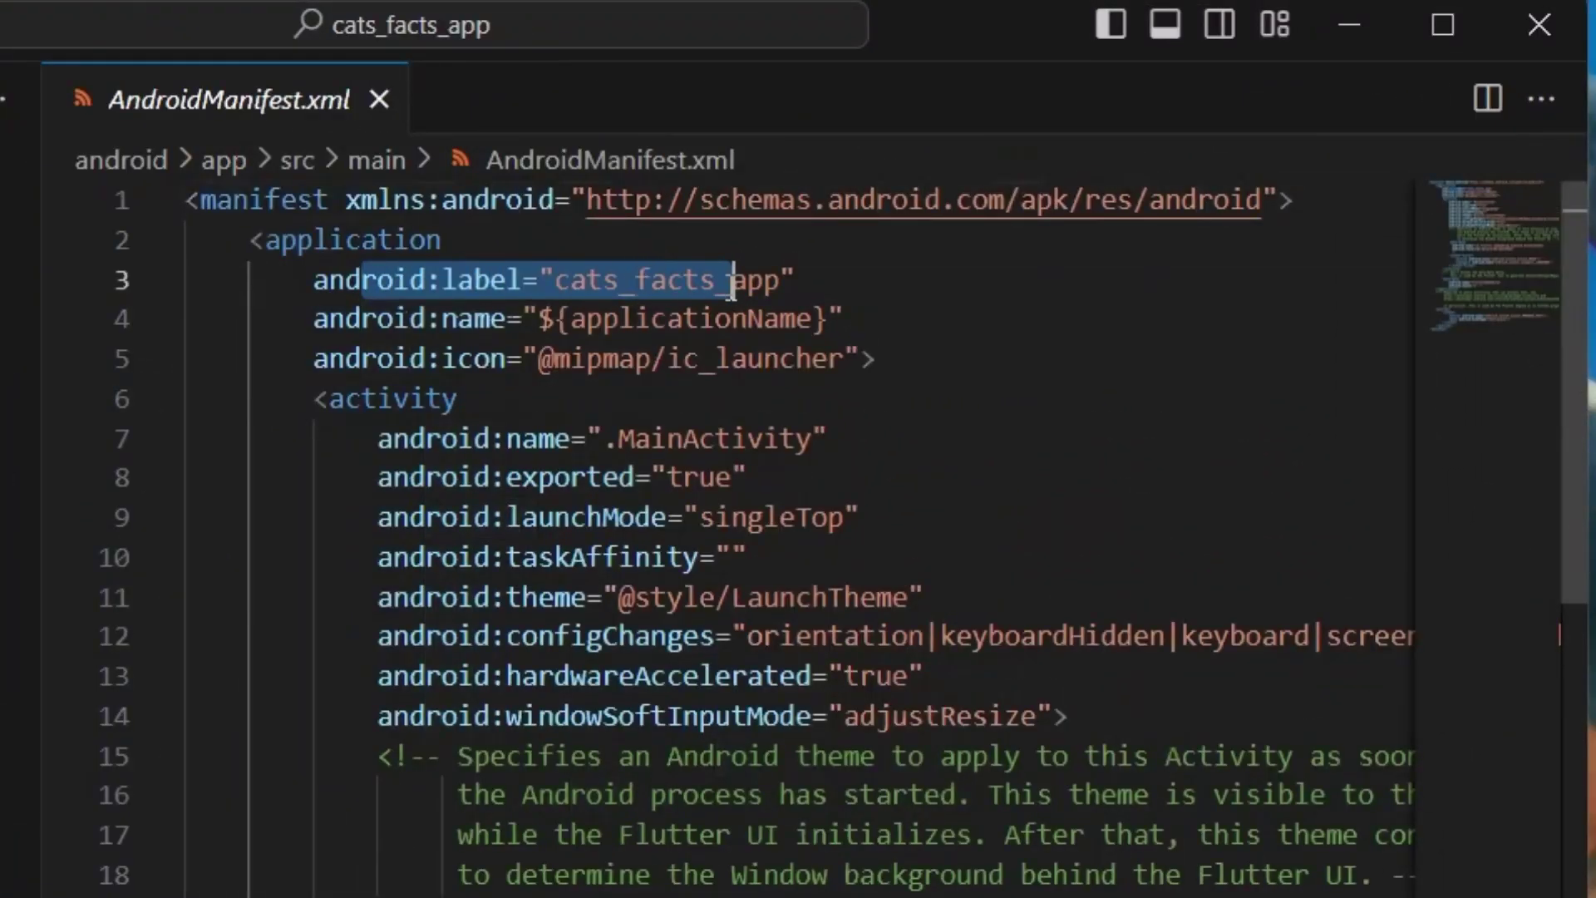
Change android:label to "Cat Facts", save the manifest, and relaunch from main.dart
drag(779, 279, 552, 299)
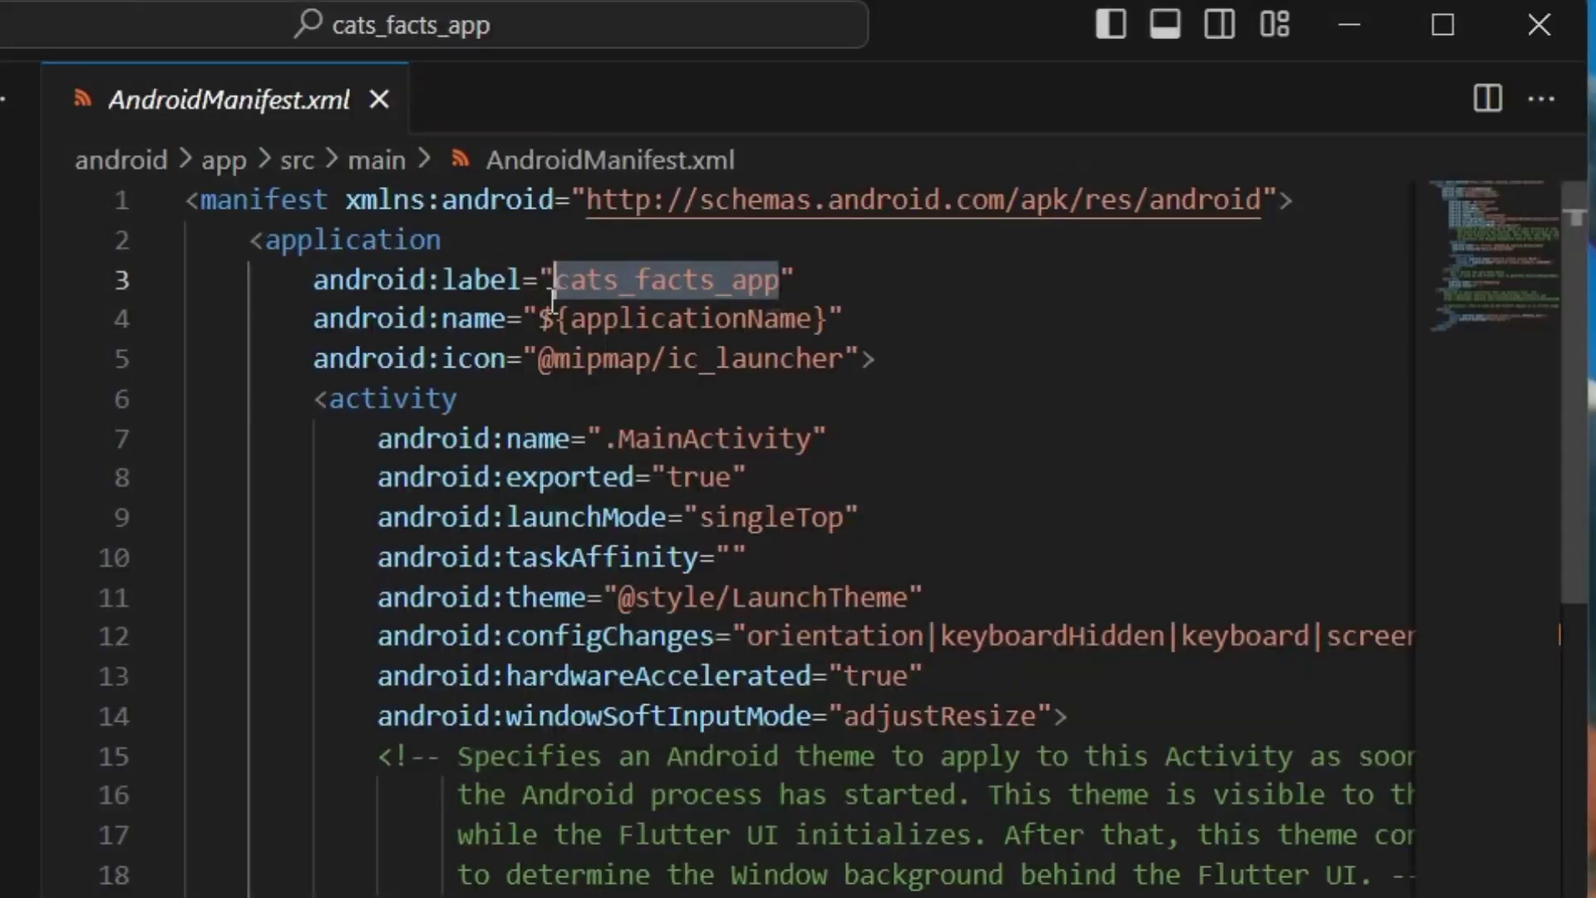
text(Cat )
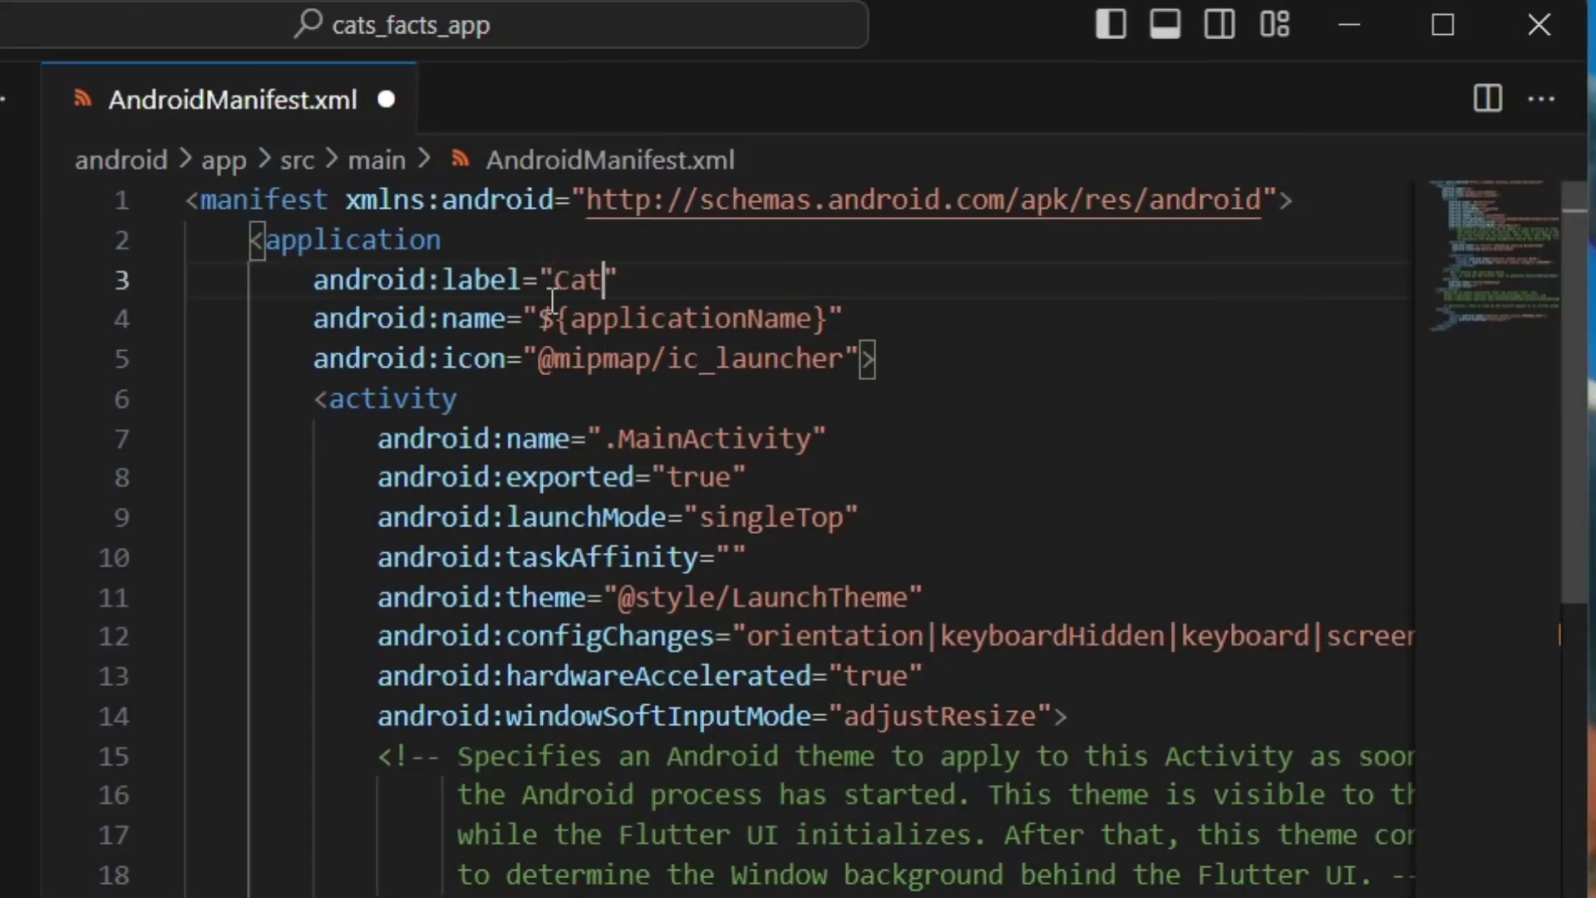
text(Facts)
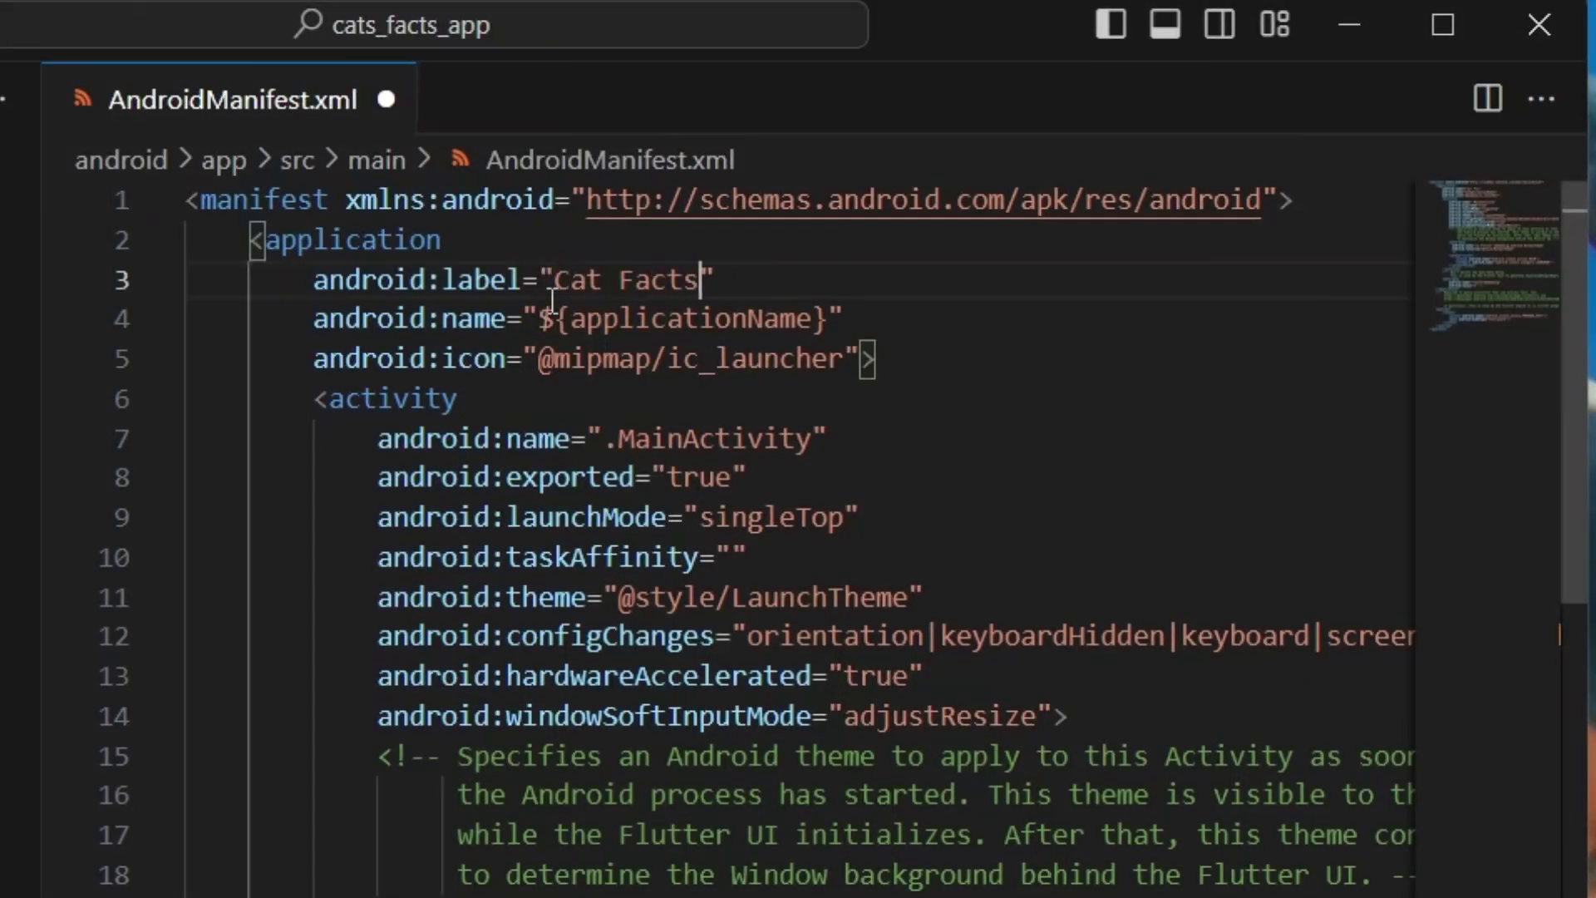
key(ctrl+s)
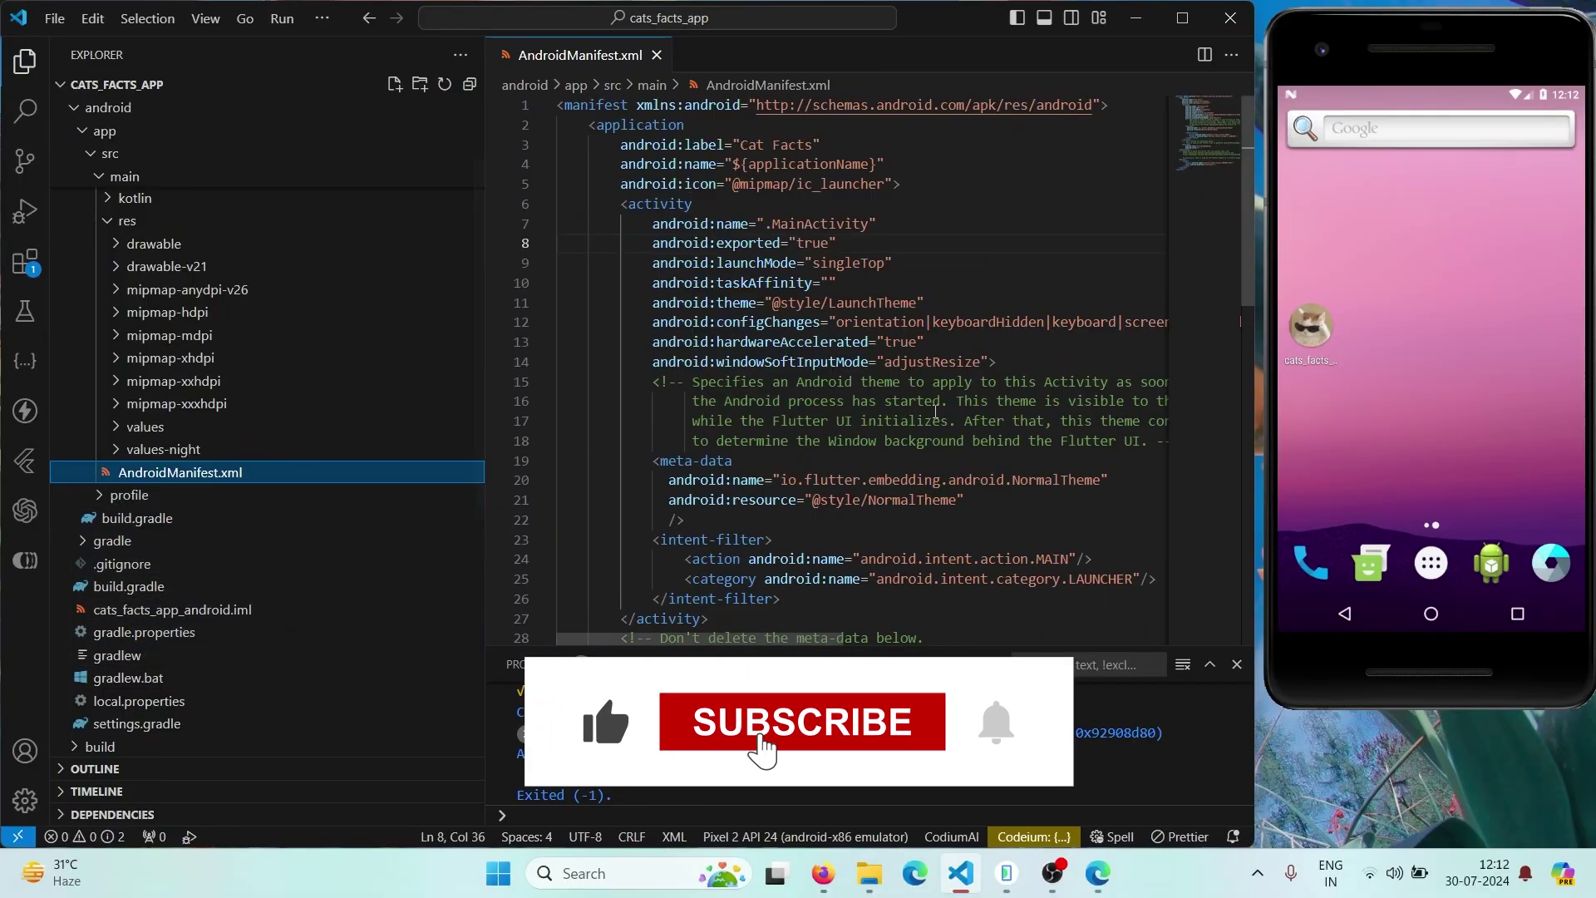
scroll(169, 594, down, 3)
scroll(183, 602, down, 3)
click(122, 571)
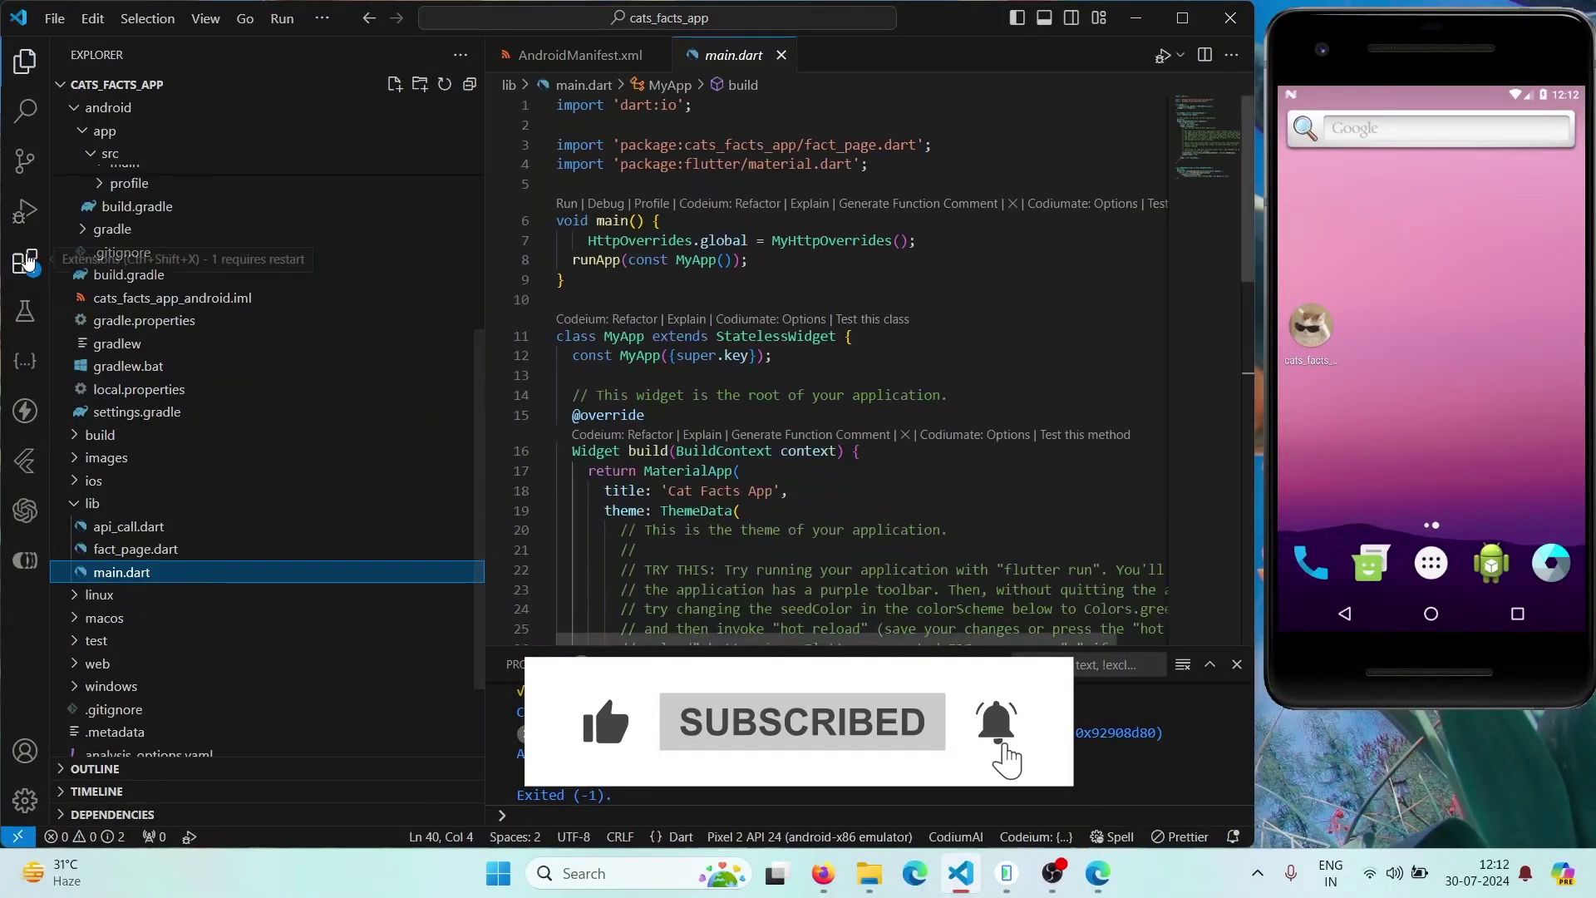
click(24, 211)
click(279, 131)
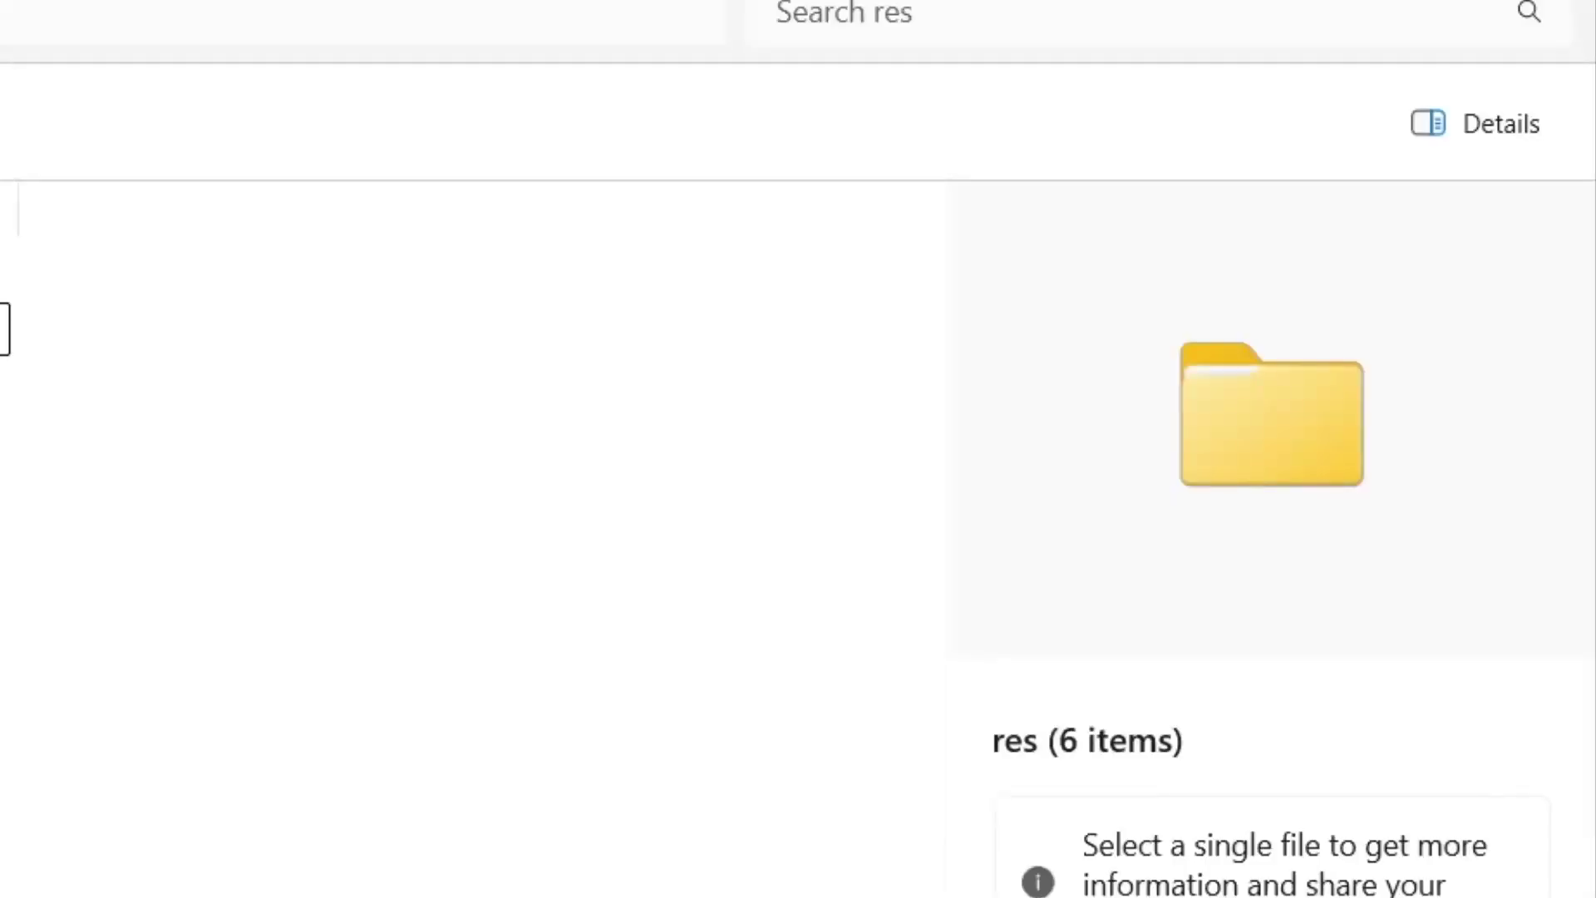
Open the IconKitchen output's ios folder and select all 22 iOS icon files
click(473, 66)
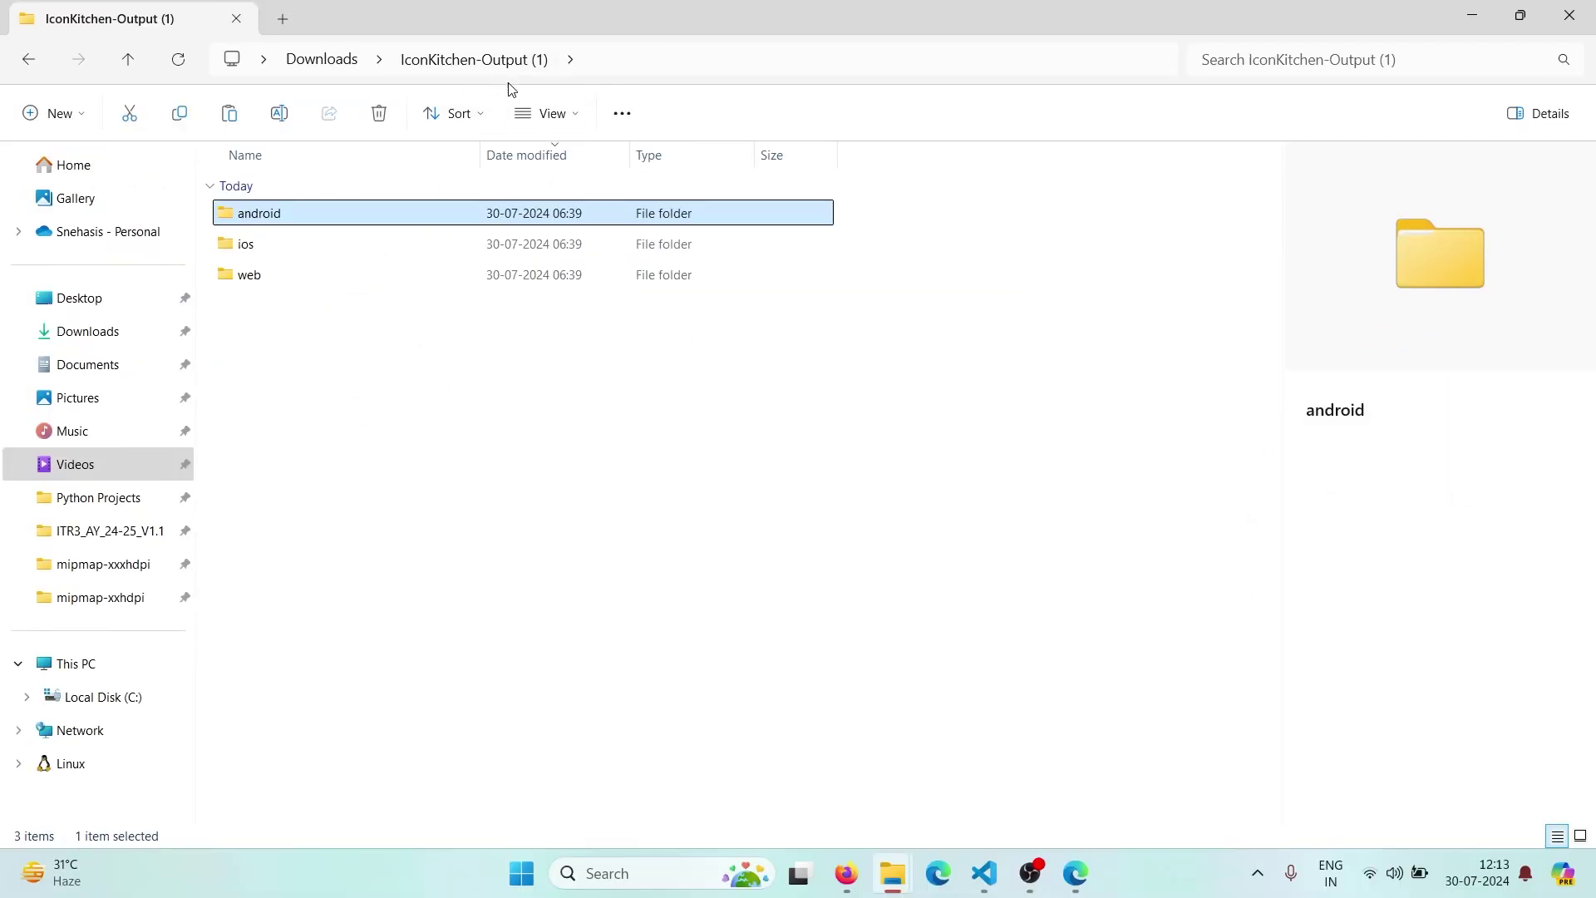
double_click(403, 261)
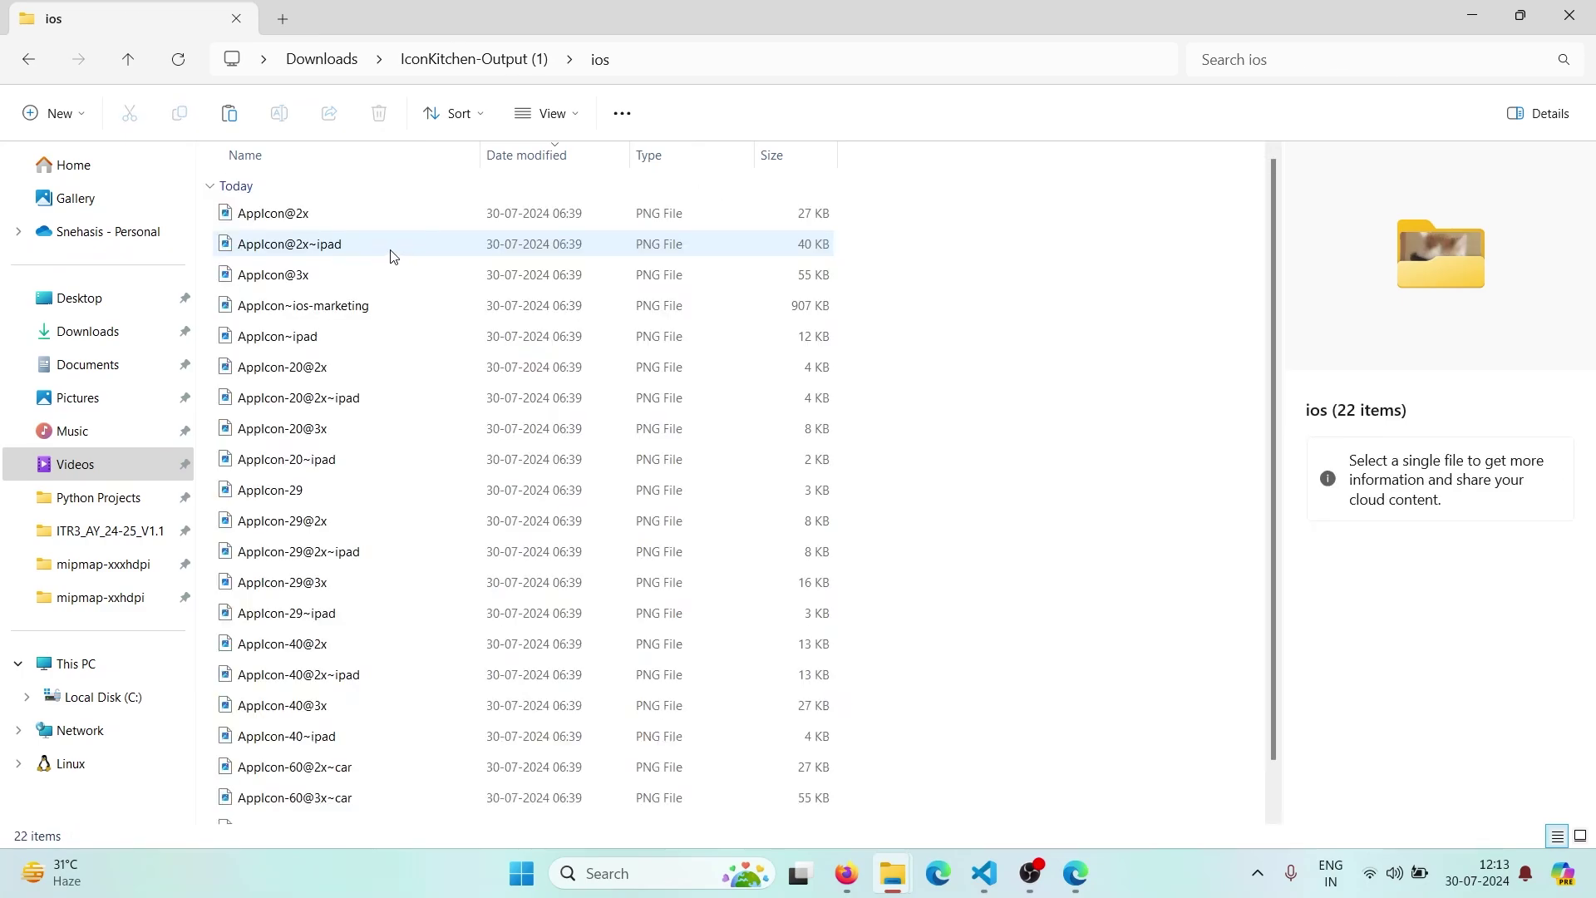
scroll(1034, 573, down, 1)
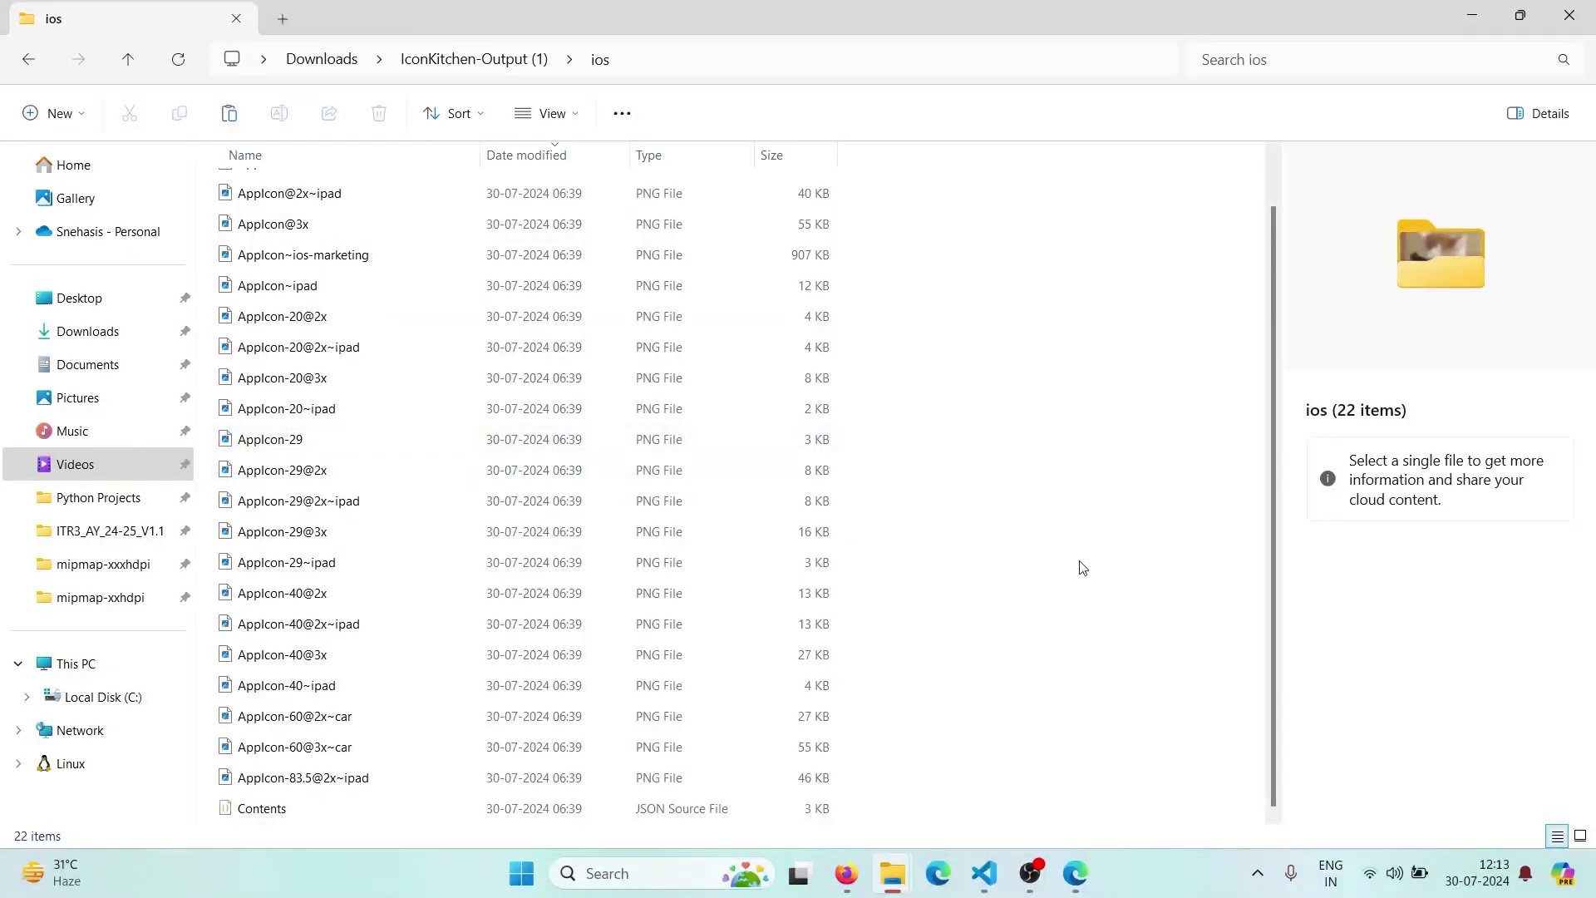
key(ctrl+a)
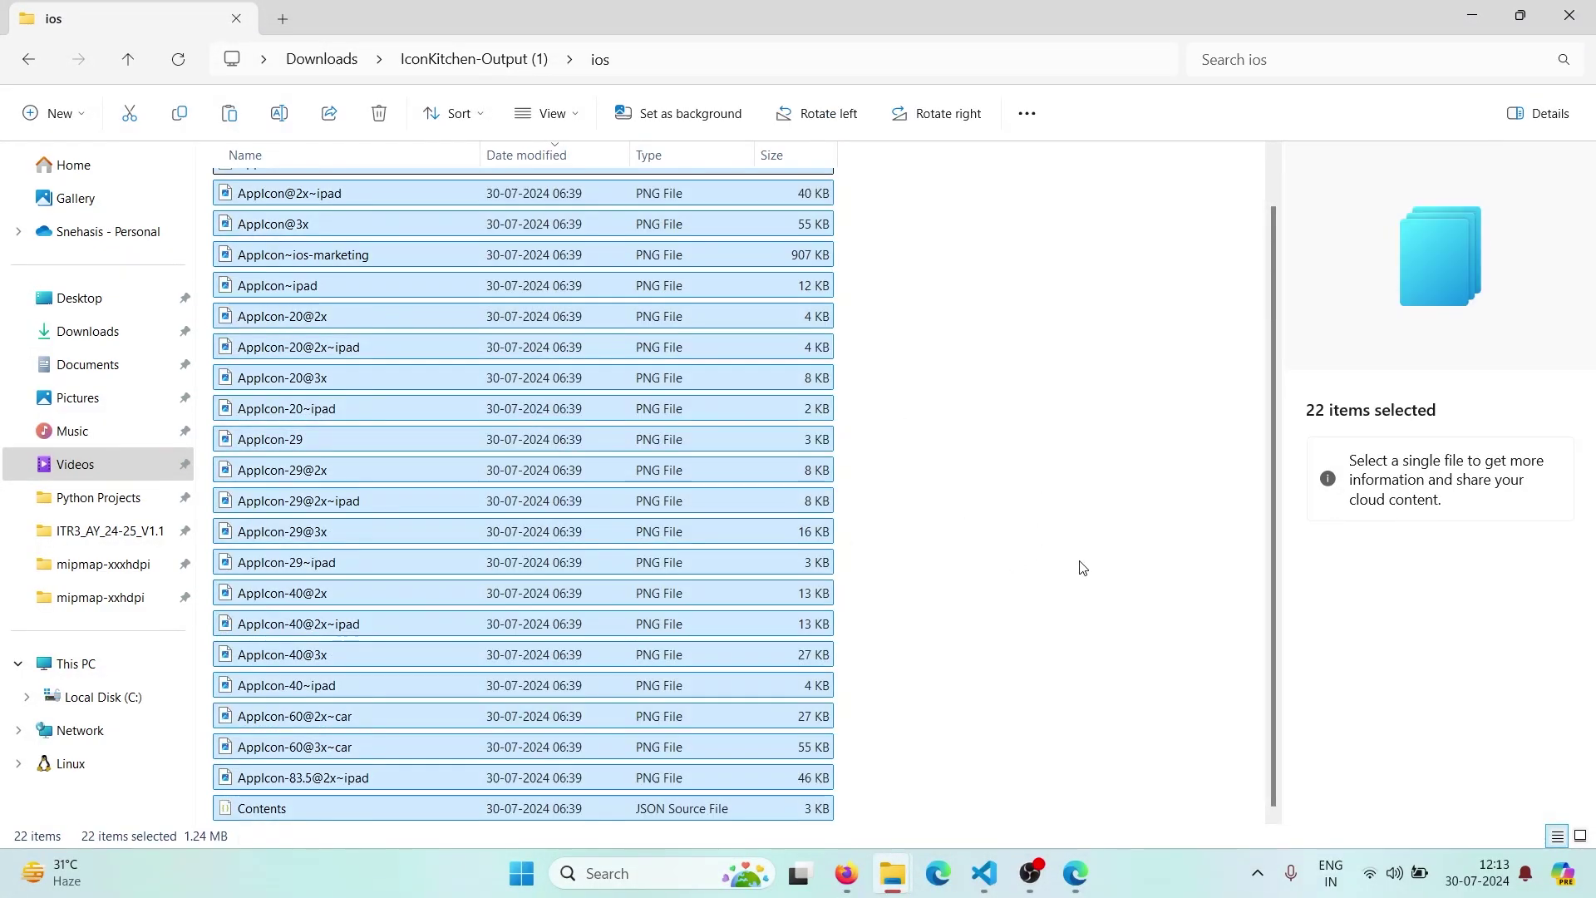
Expand ios › Runner › Assets.xcassets and reveal AppIcon.appiconset in File Explorer
click(647, 829)
click(983, 874)
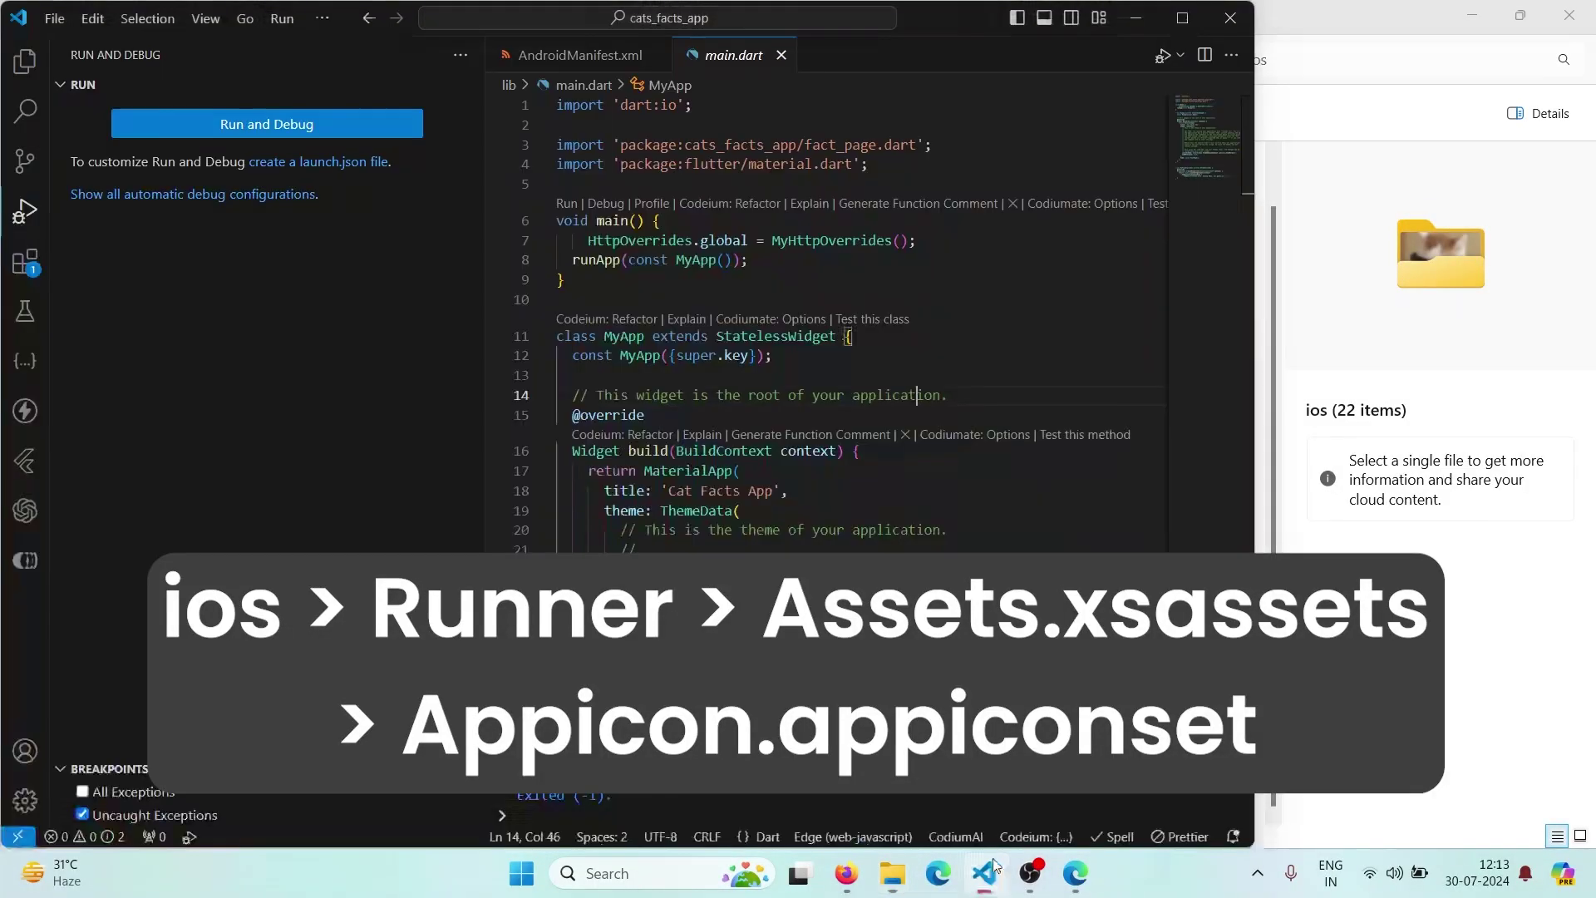
click(25, 62)
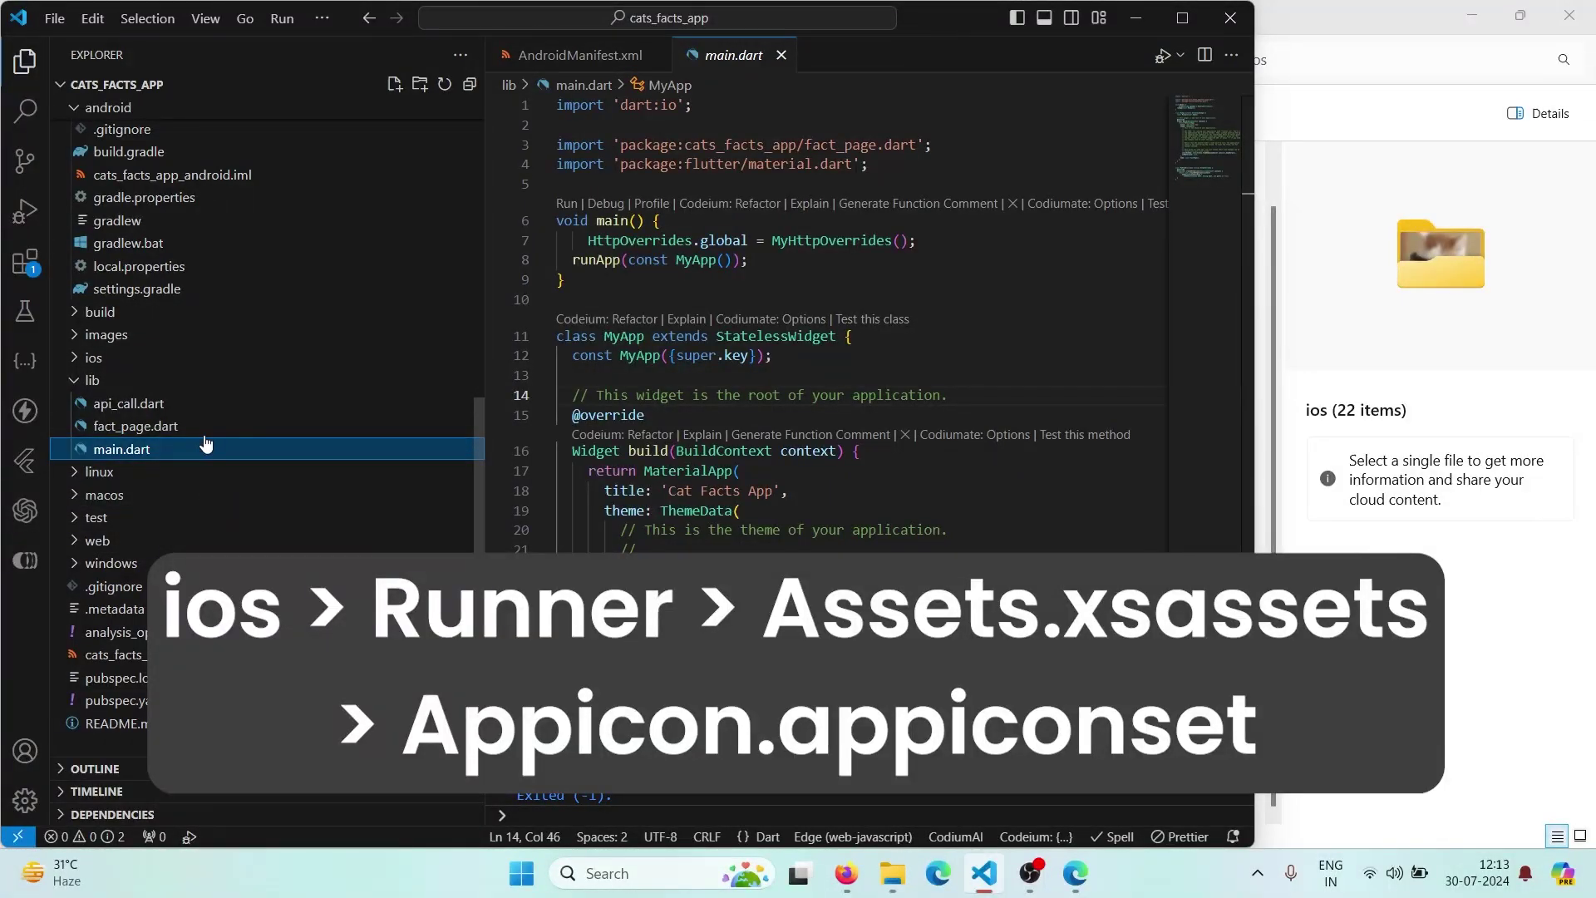
click(196, 360)
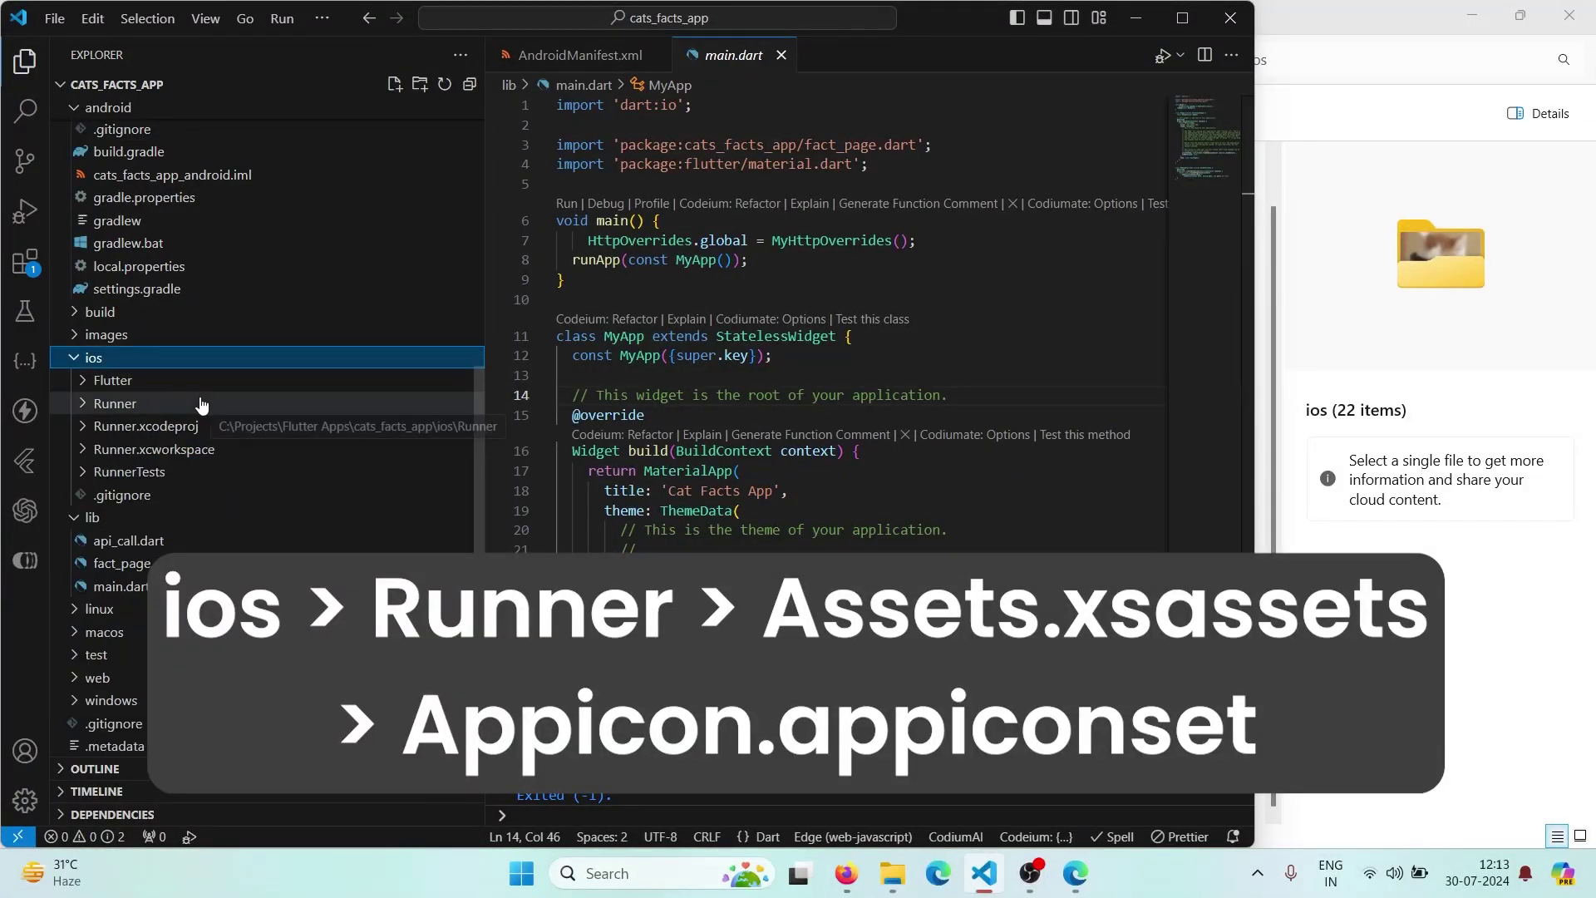
click(201, 406)
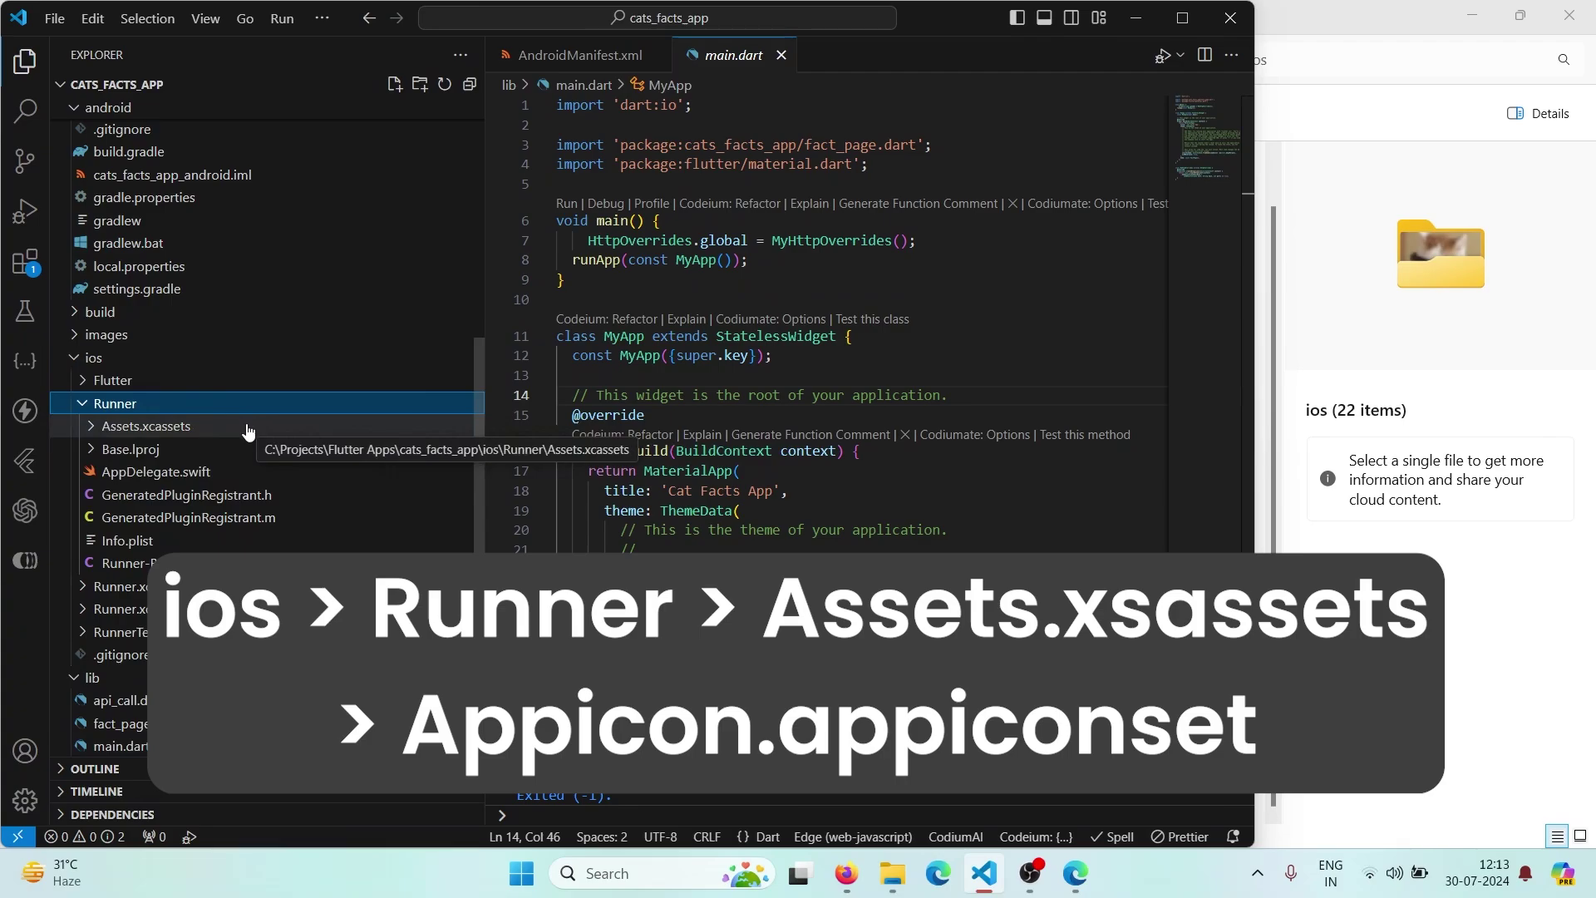
click(248, 429)
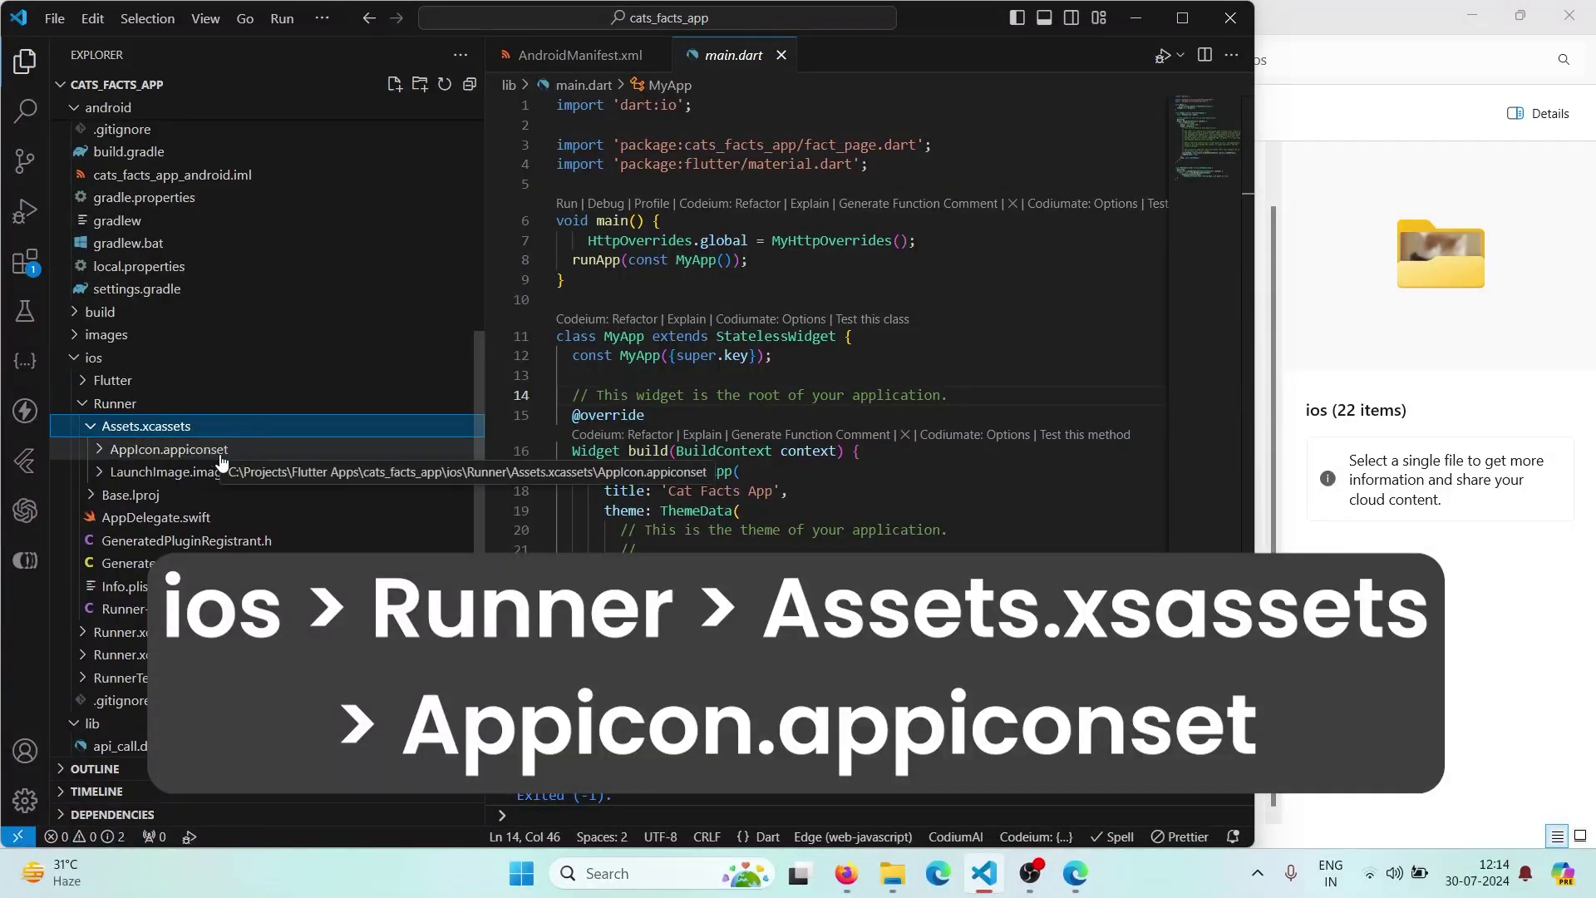
click(226, 454)
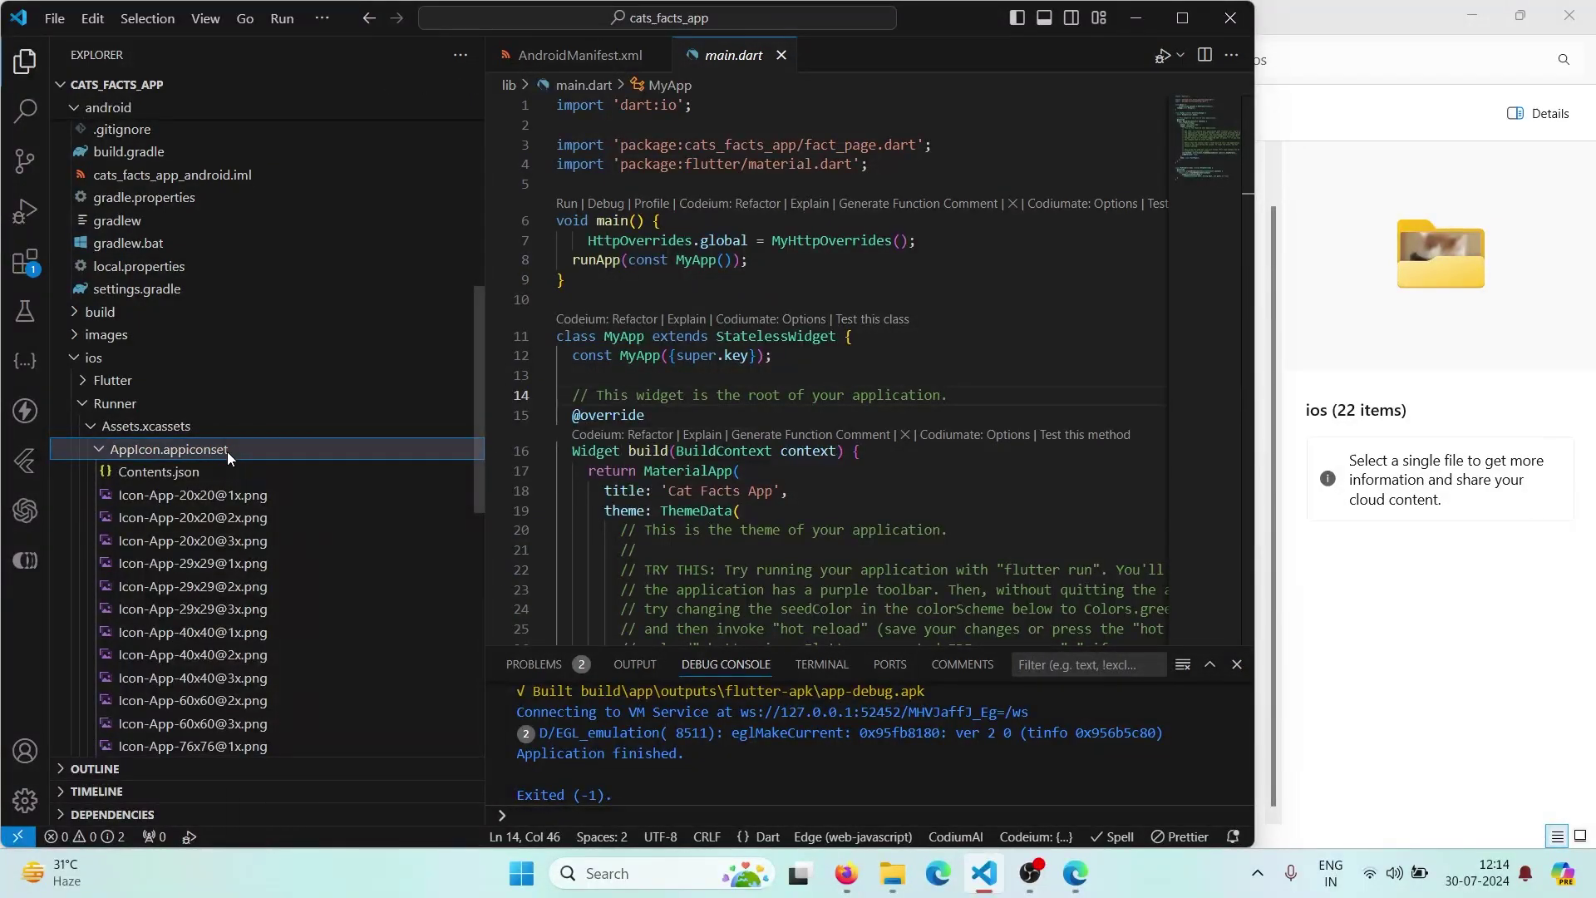
right_click(228, 452)
click(307, 444)
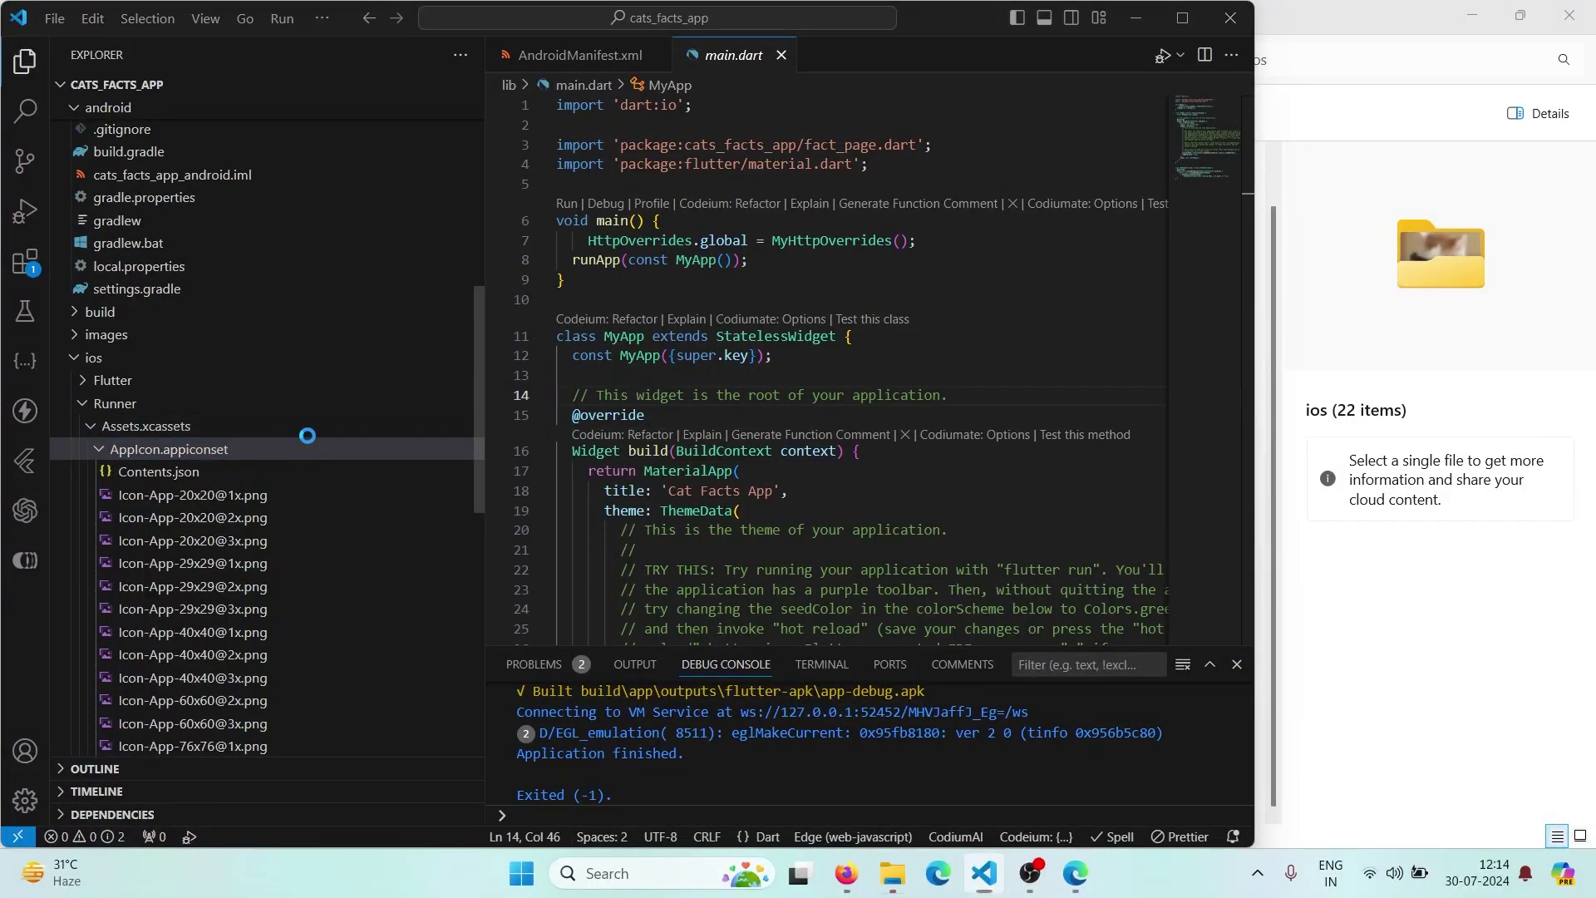
Delete the 16 Flutter icons in AppIcon.appiconset and paste in the 22 cat icon files
double_click(339, 191)
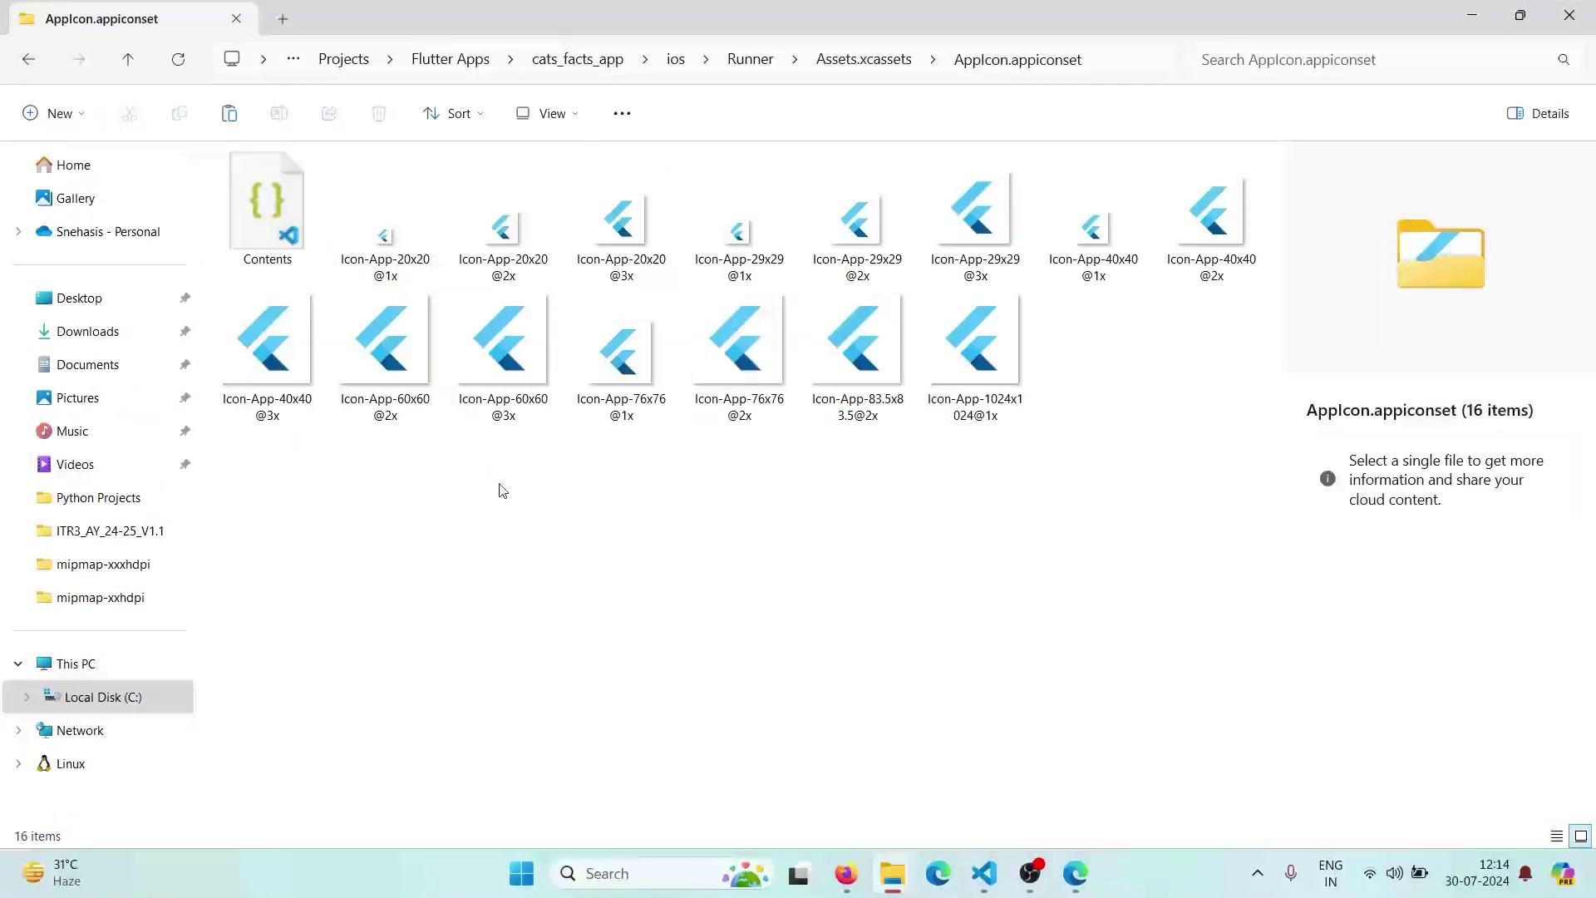
mouse_move(1085, 534)
mouse_down()
mouse_move(271, 208)
mouse_move(831, 575)
mouse_up()
key(ctrl+a)
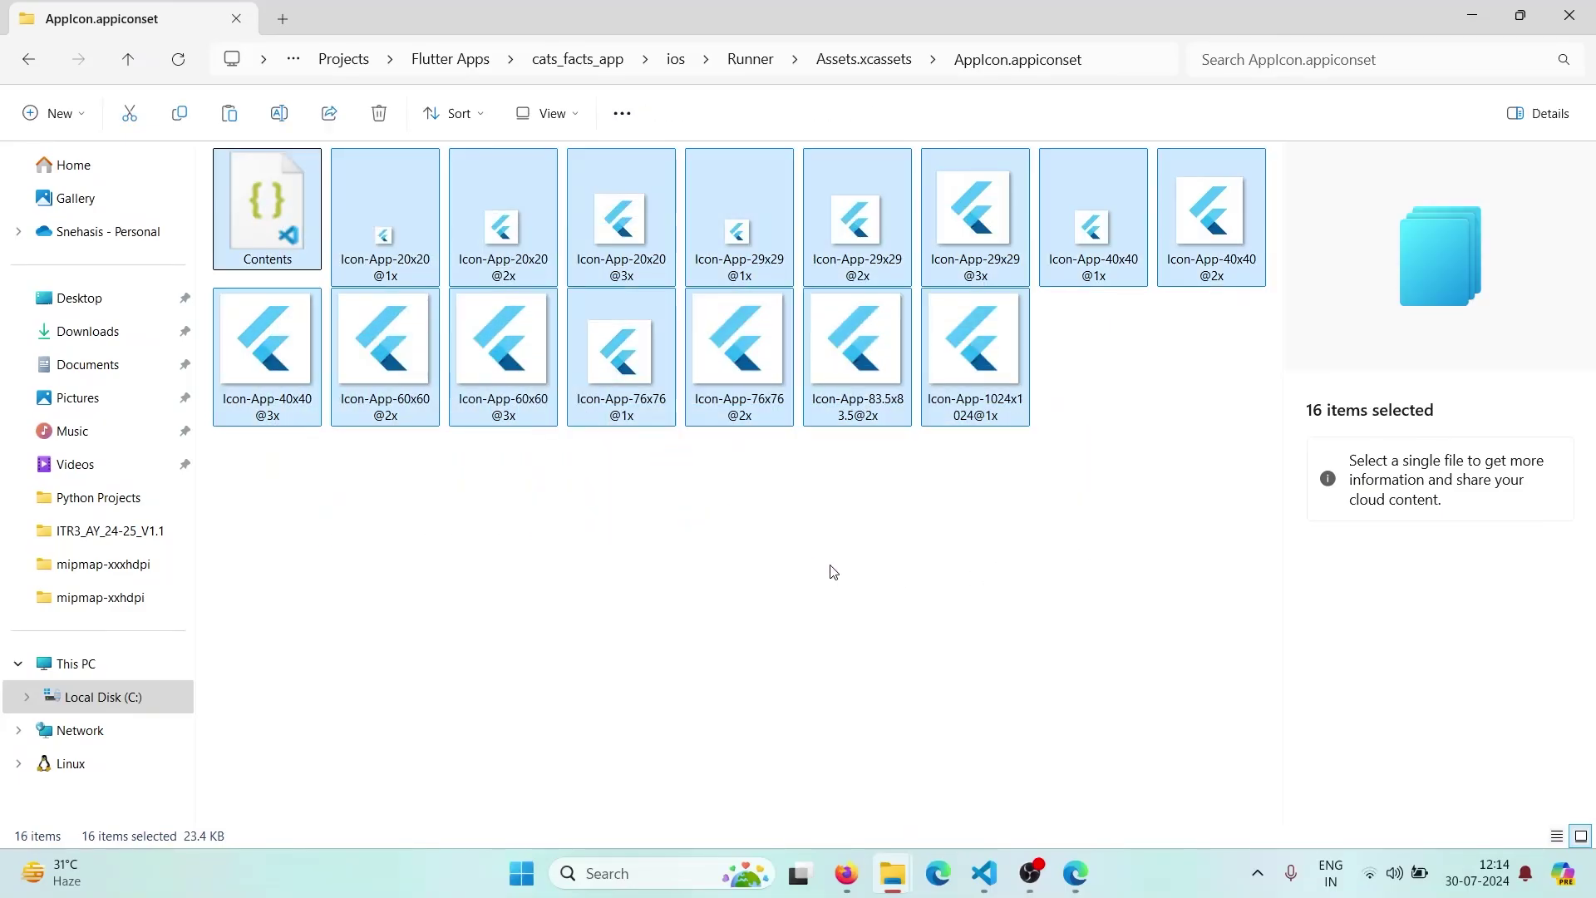
key(Delete)
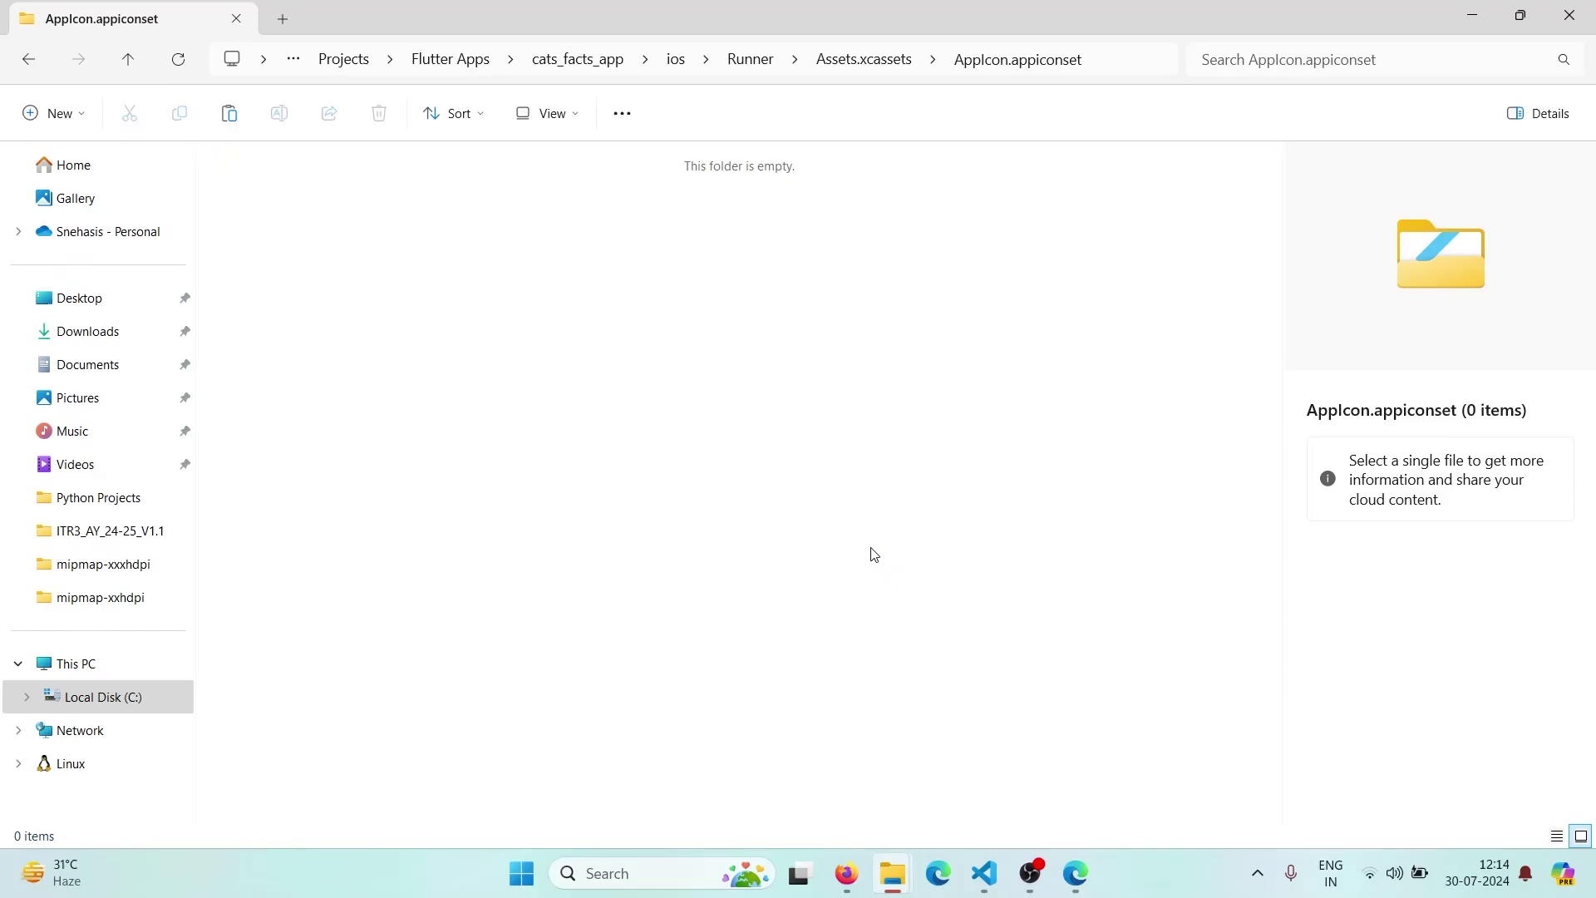
key(ctrl+v)
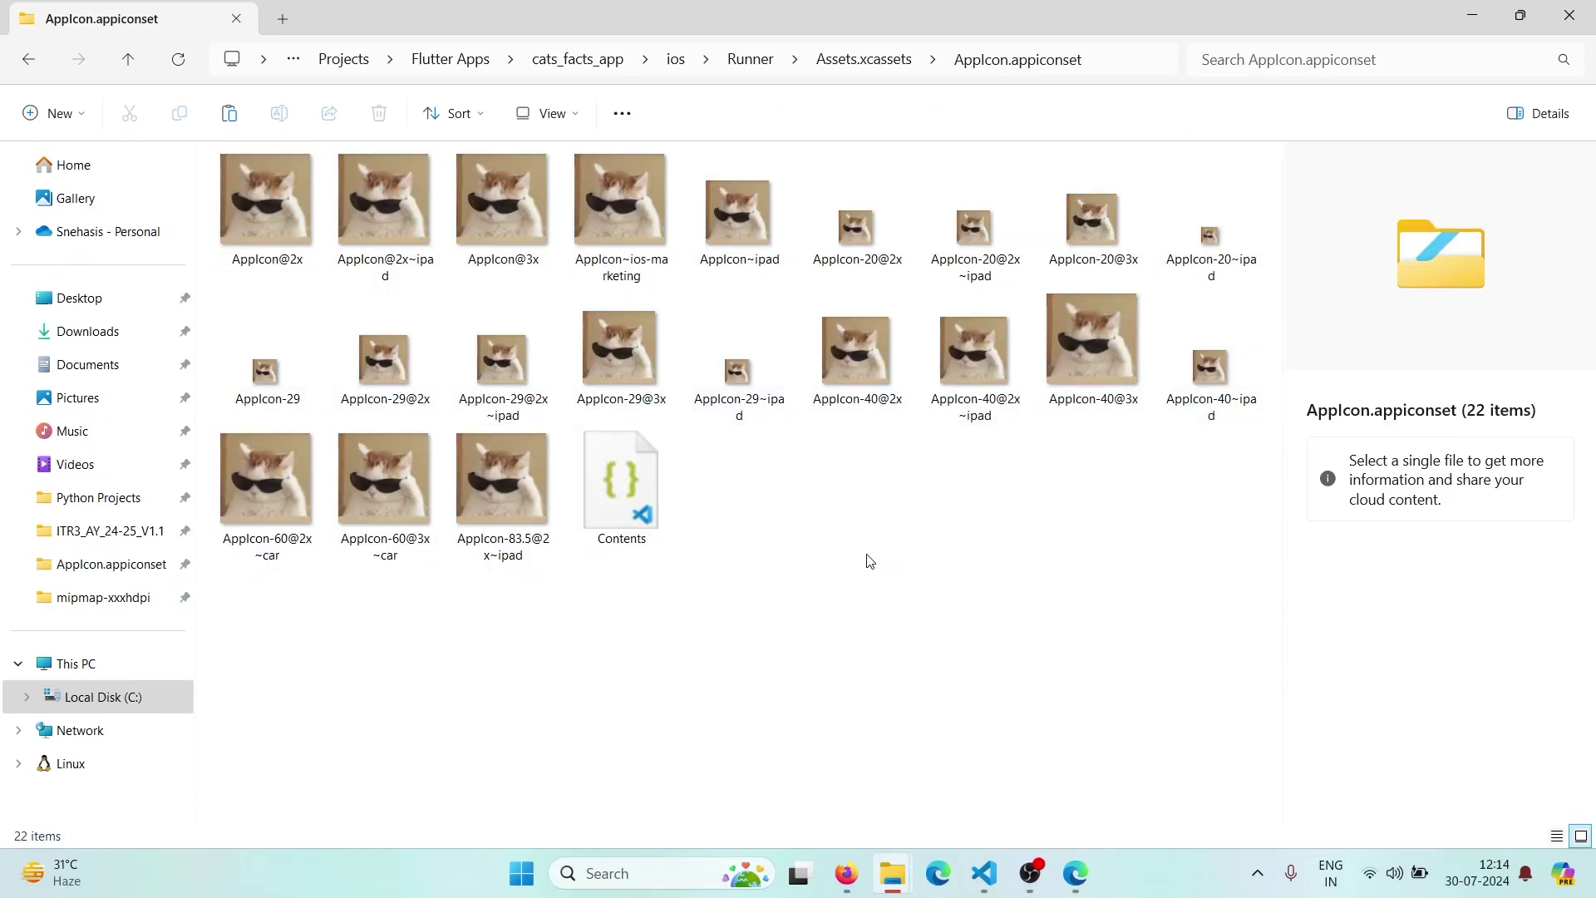
click(610, 486)
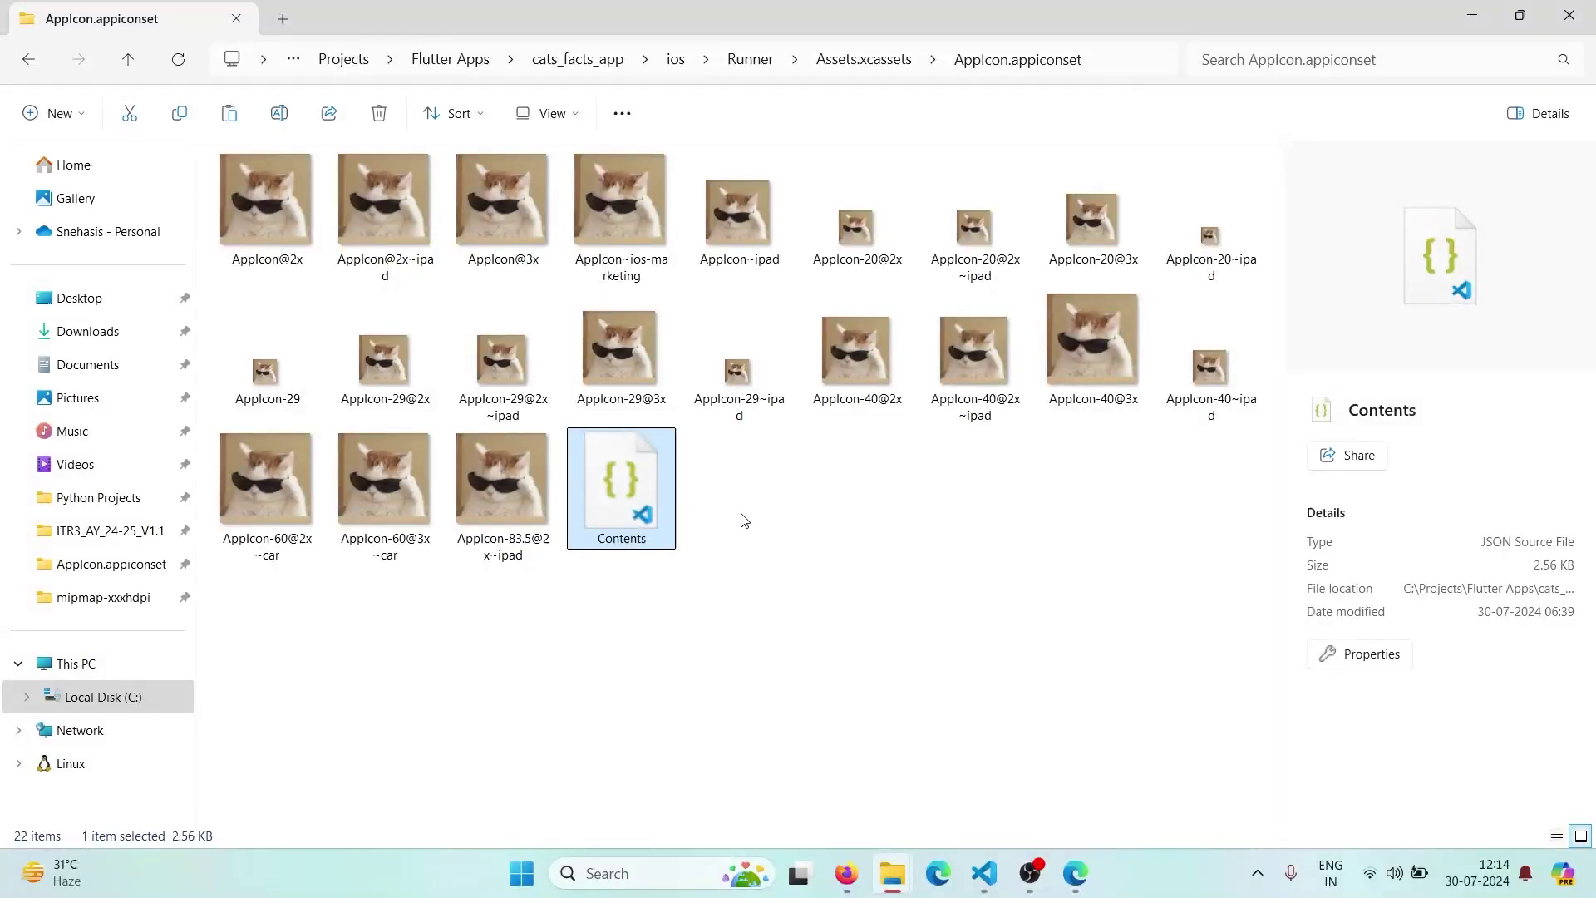
Review Contents.json, then change Info.plist's display name from 'Cats Facts App' to 'Cats Facts'
double_click(658, 527)
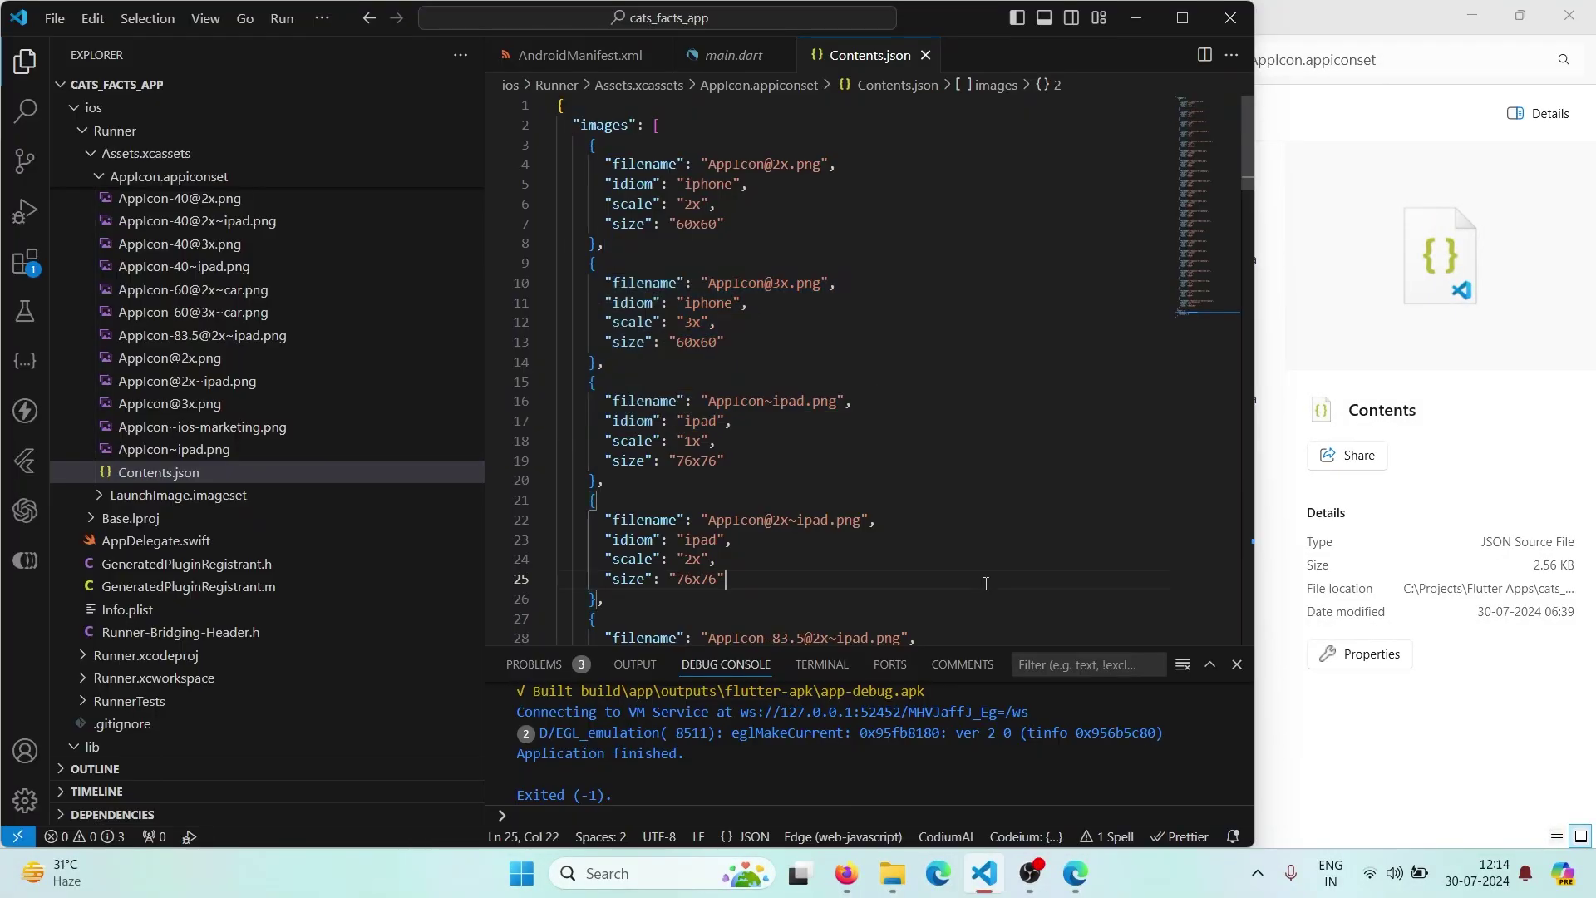
click(728, 359)
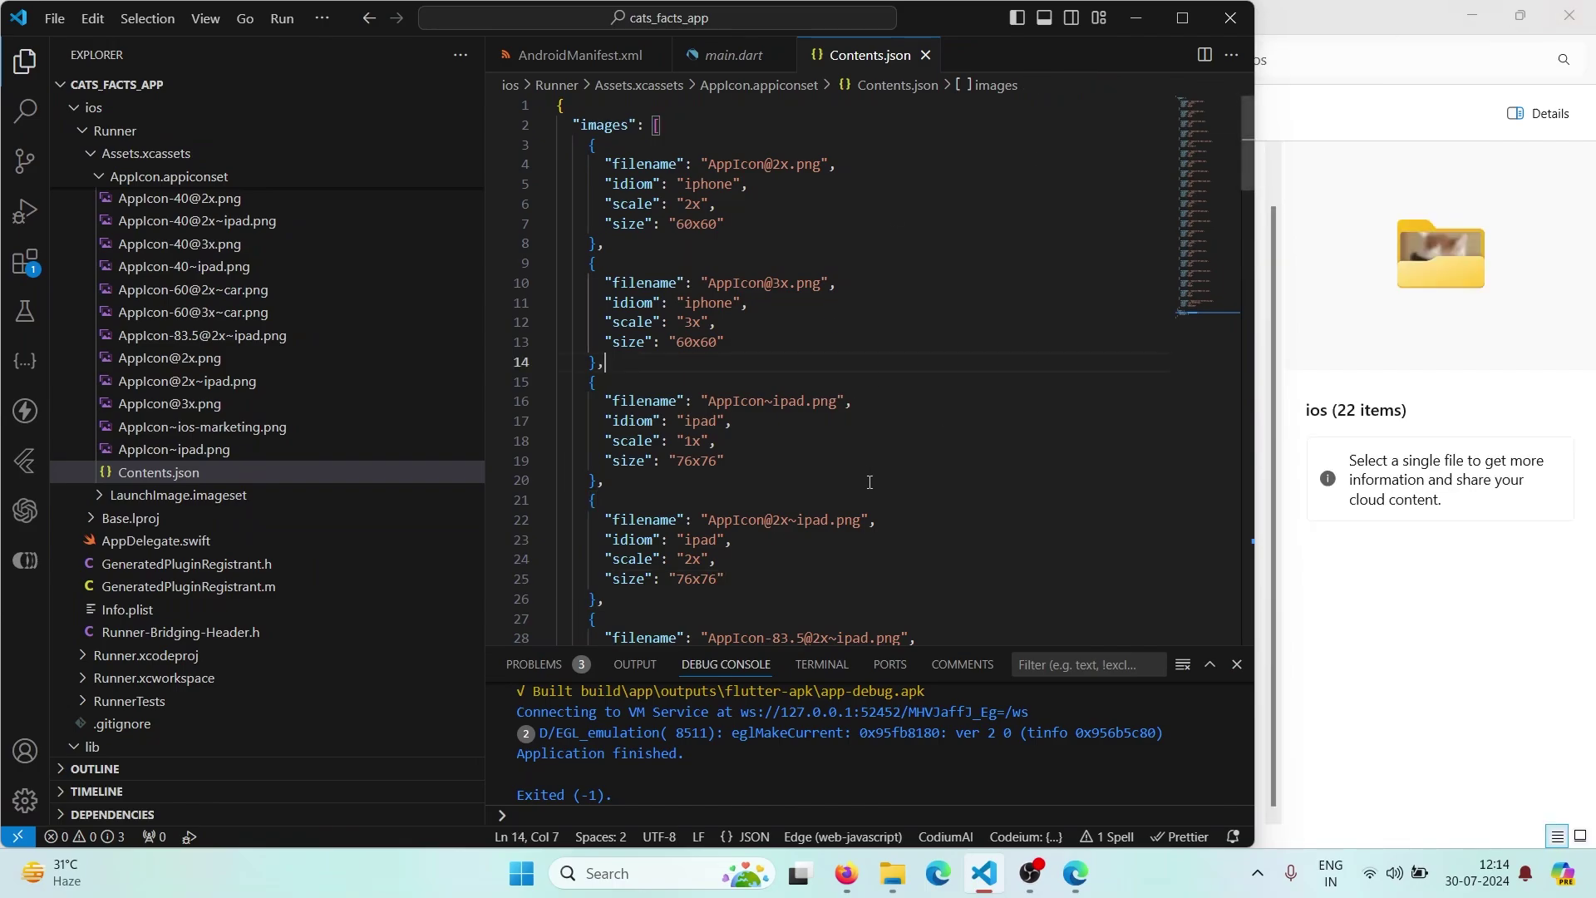
mouse_move(251, 495)
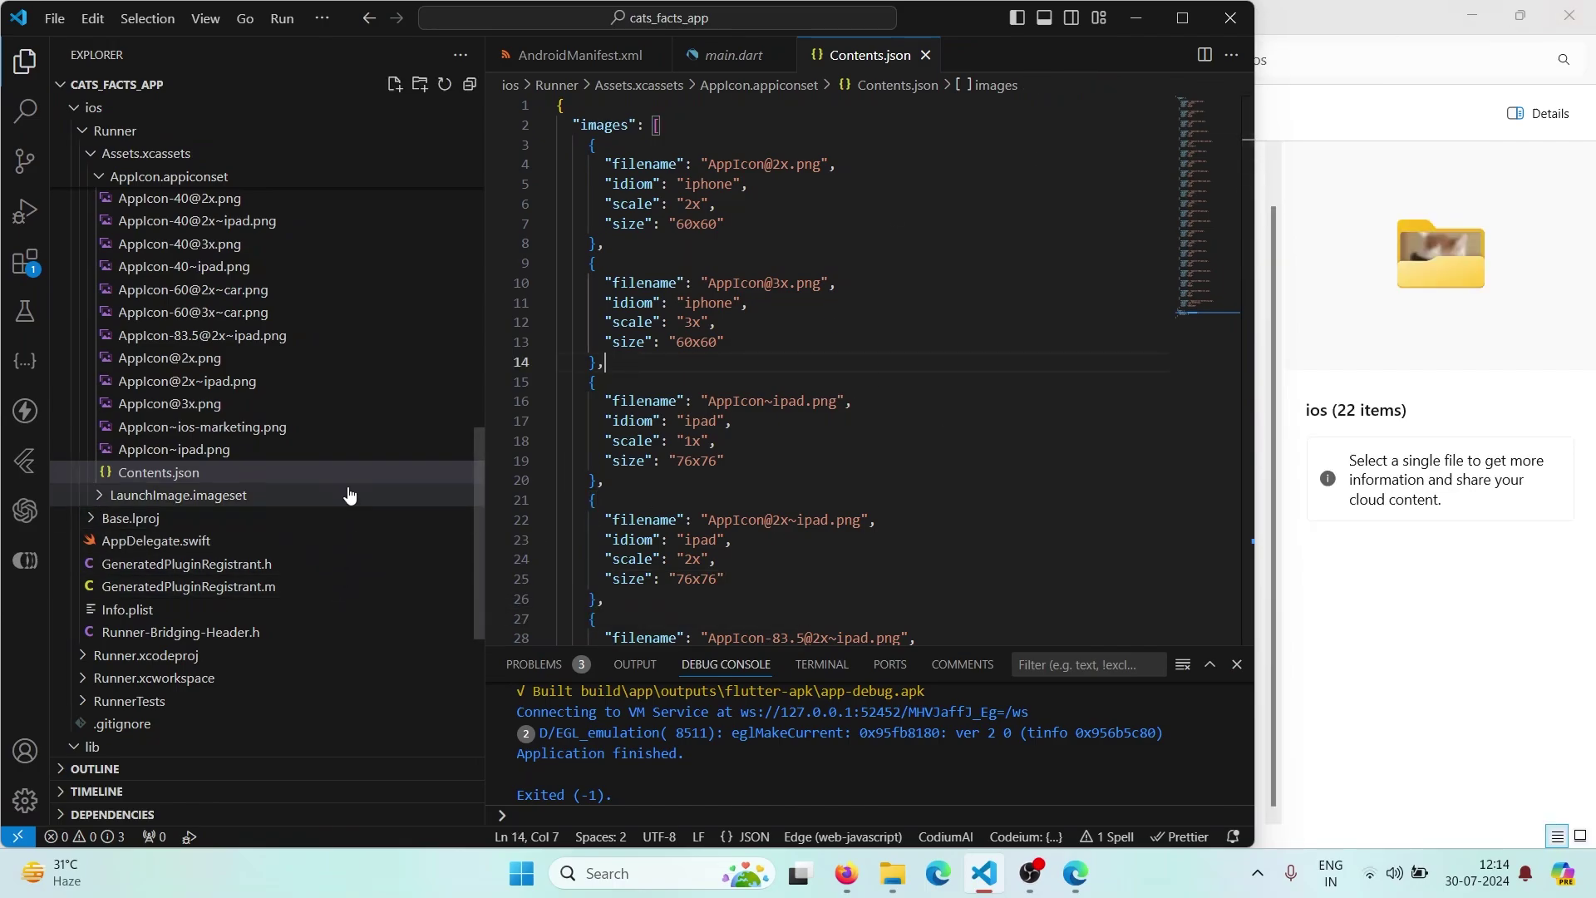
click(258, 610)
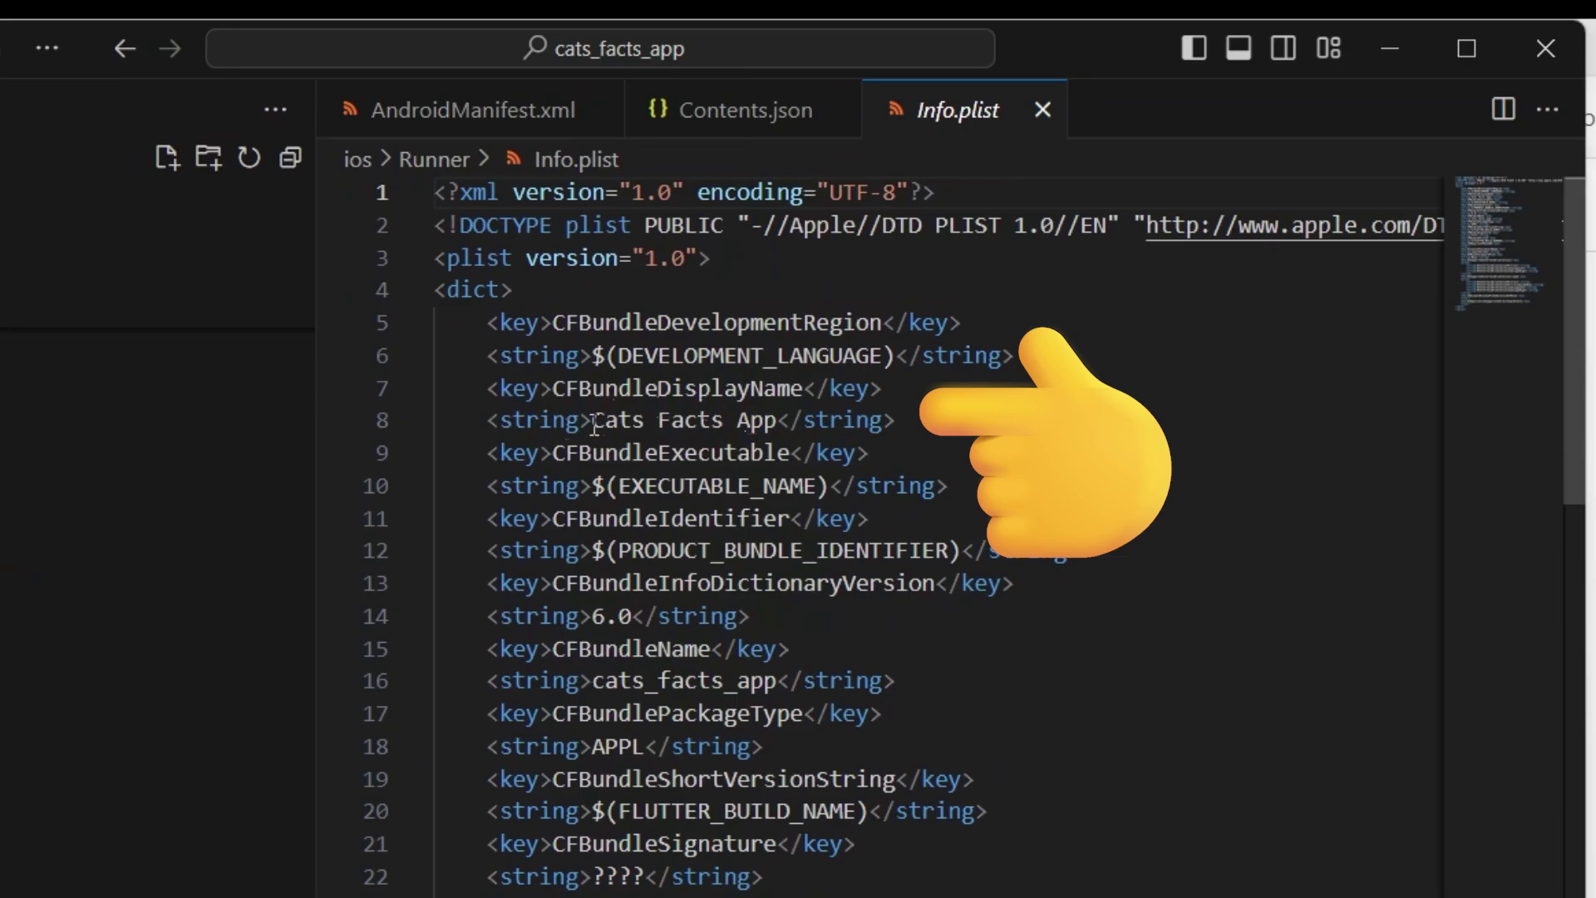
drag(594, 425, 778, 422)
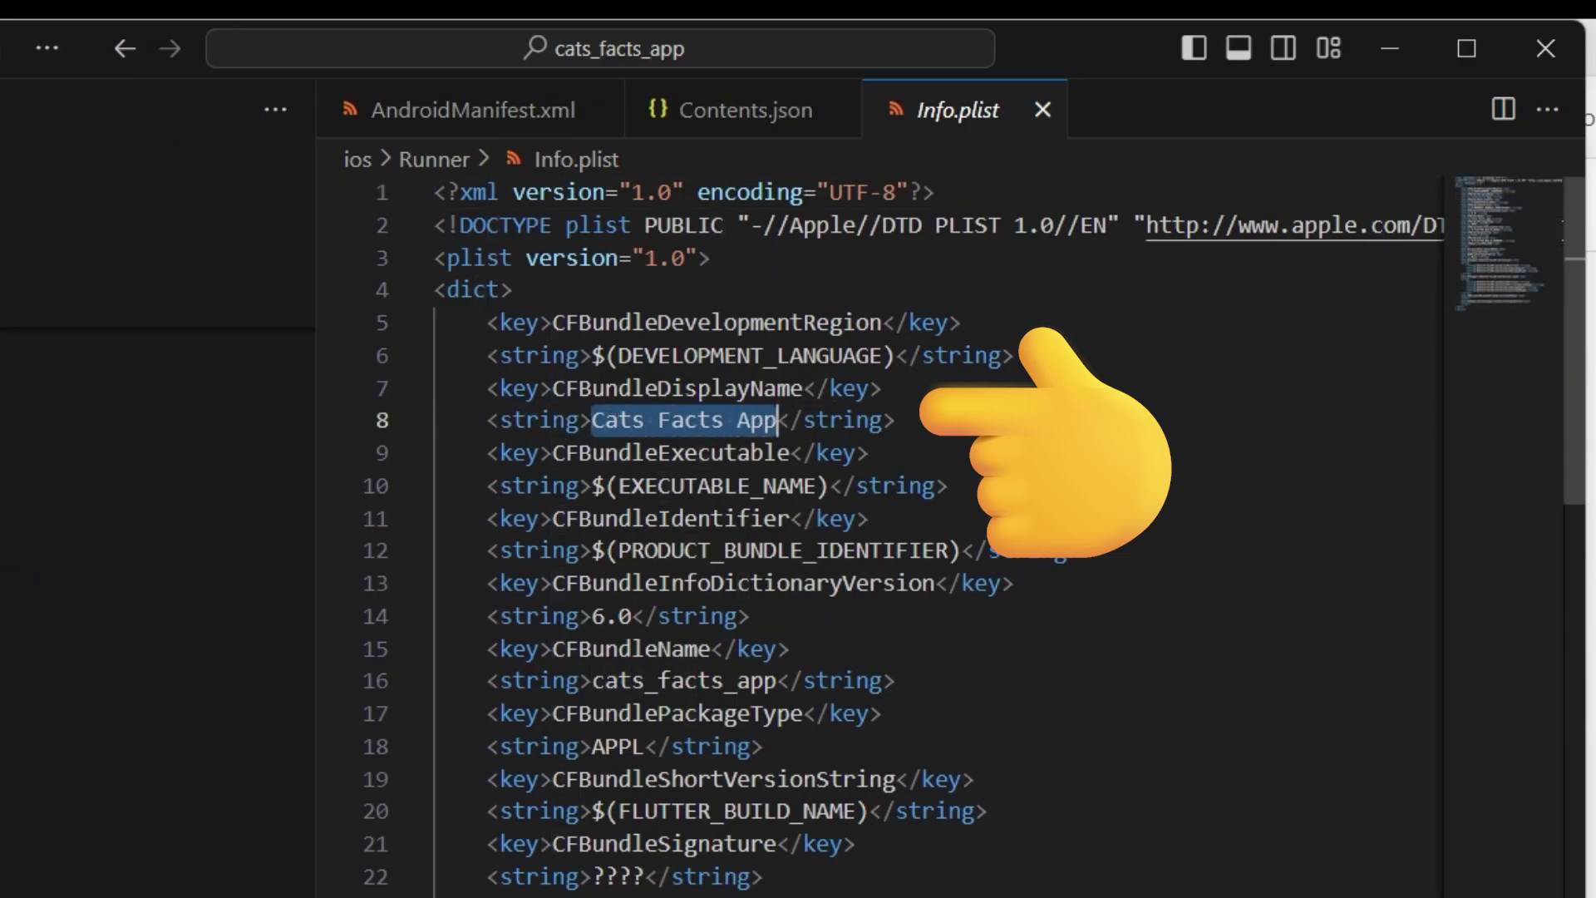
click(778, 421)
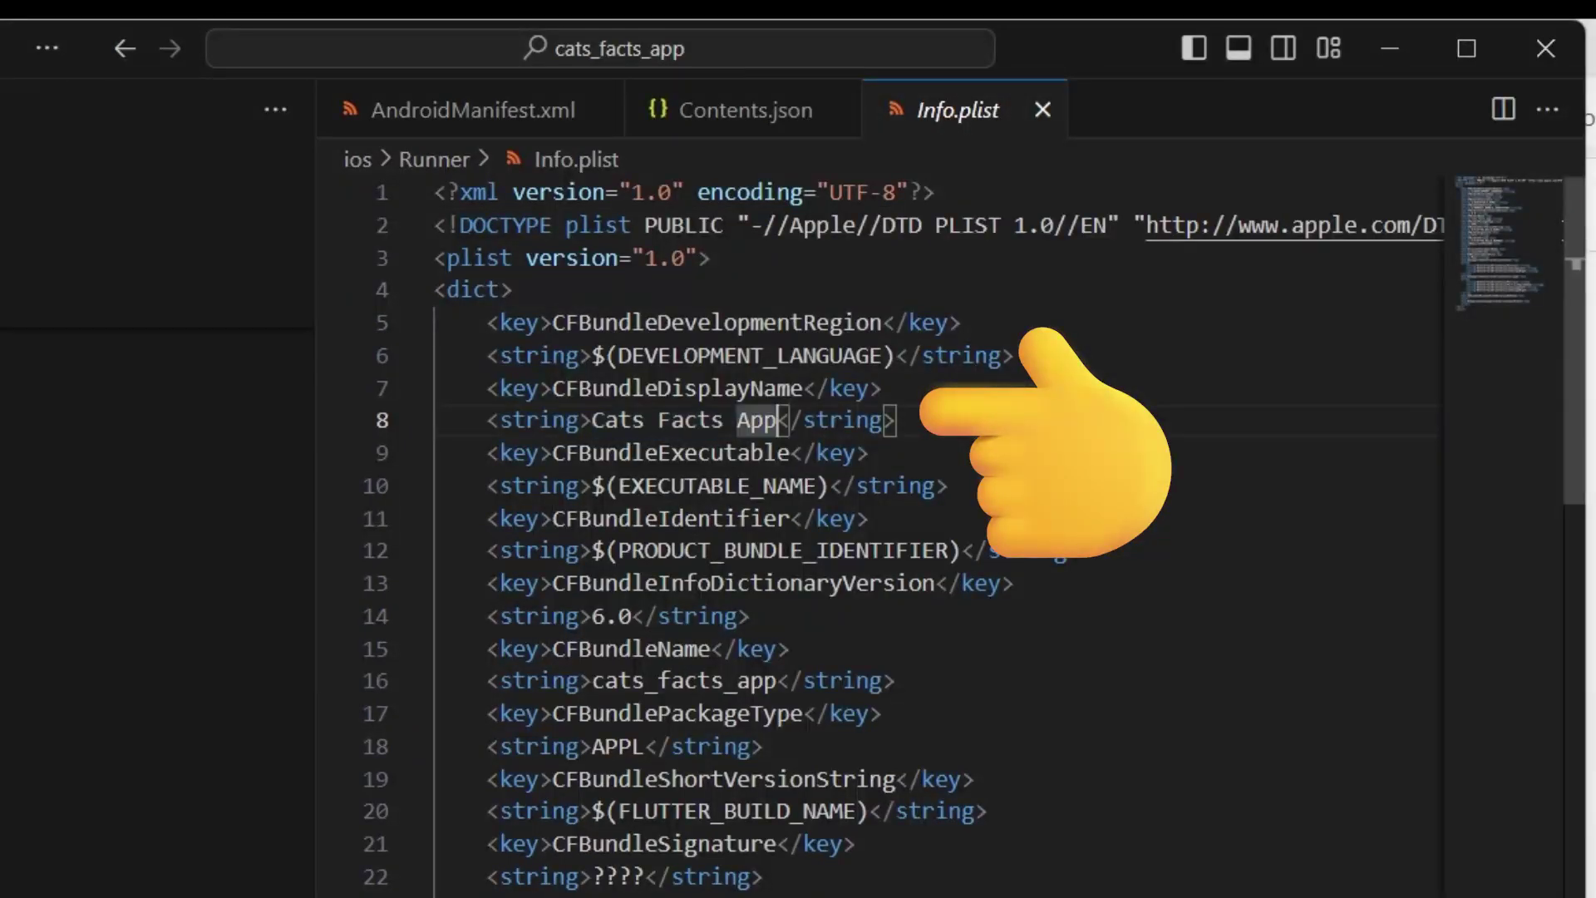
key(BackSpace)
key(BackSpace)
key(BackSpace)
key(BackSpace)
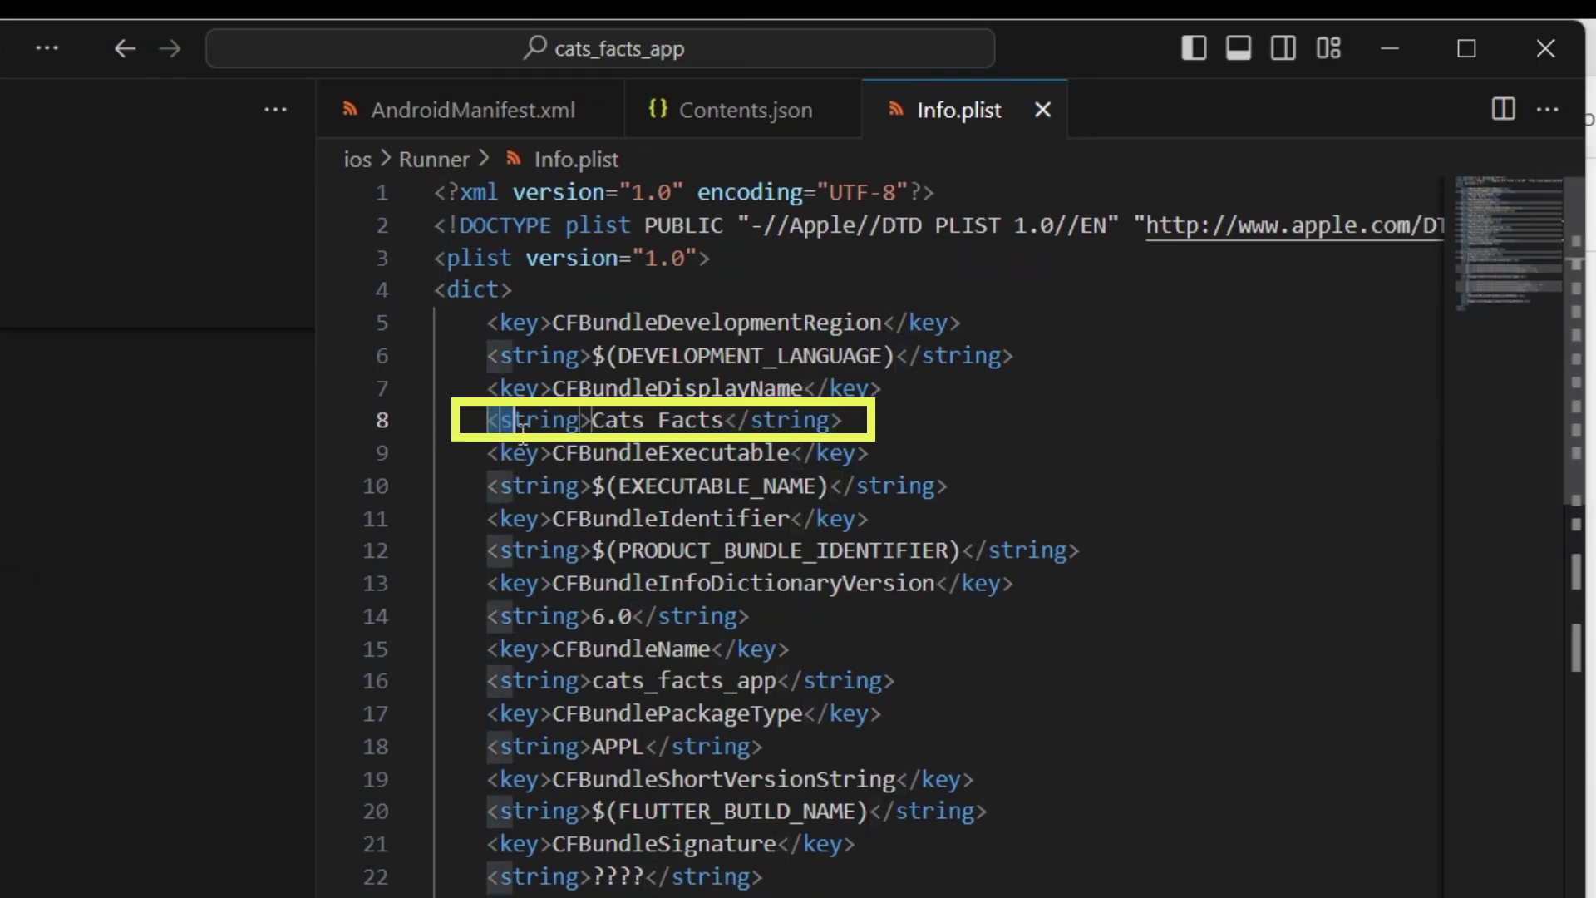
drag(508, 451, 481, 424)
click(525, 398)
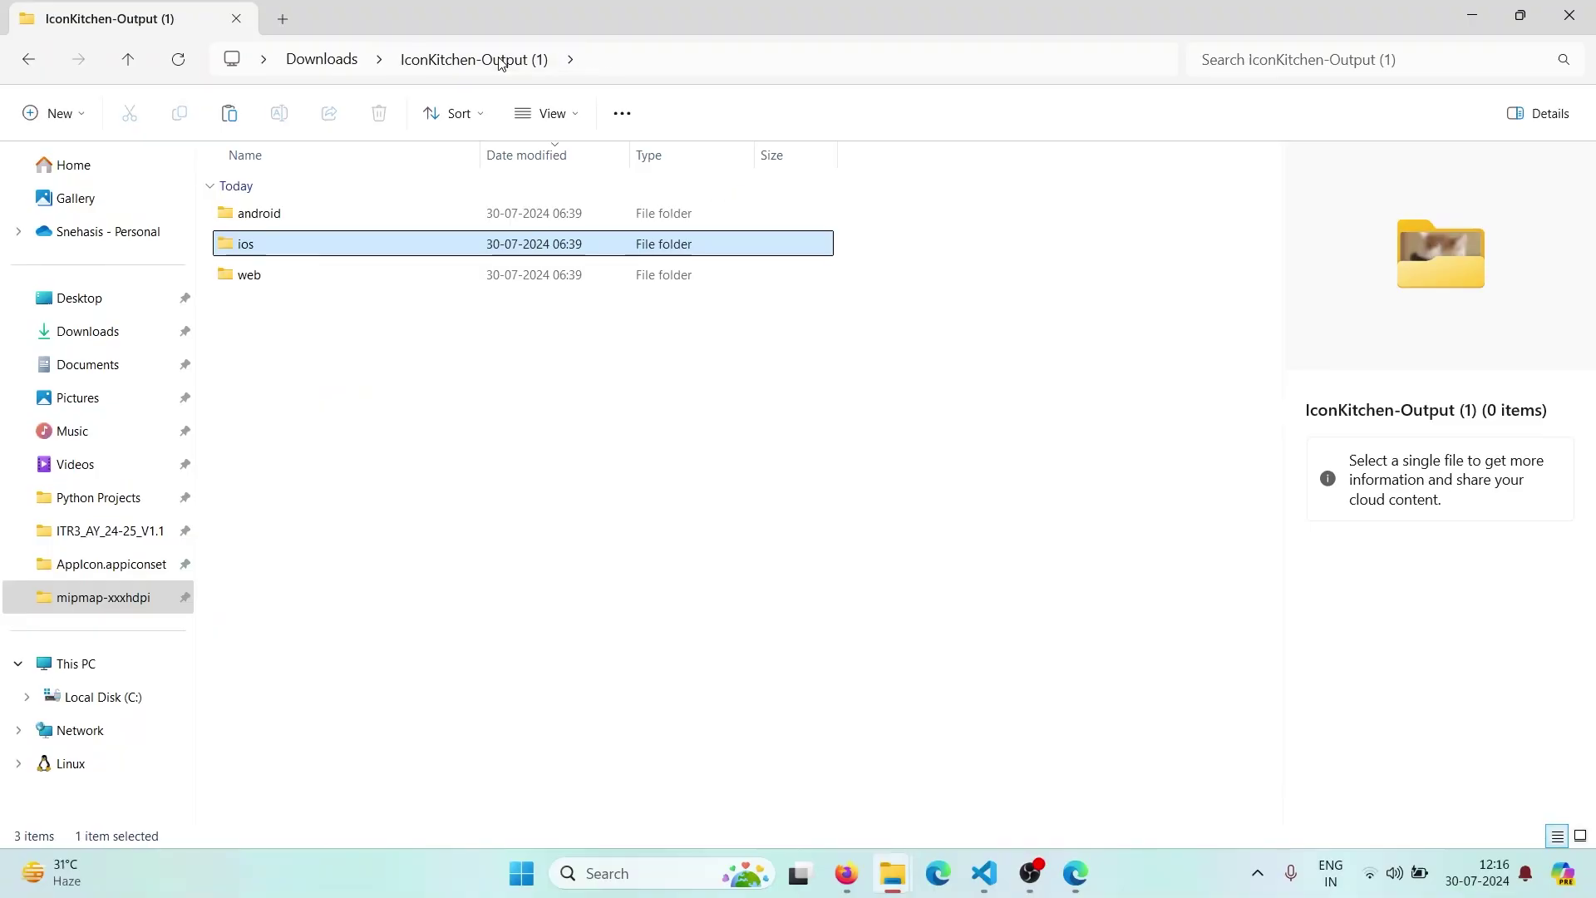
Open the downloaded web folder and select the four icon-192 and icon-512 PNGs, including maskable
double_click(359, 275)
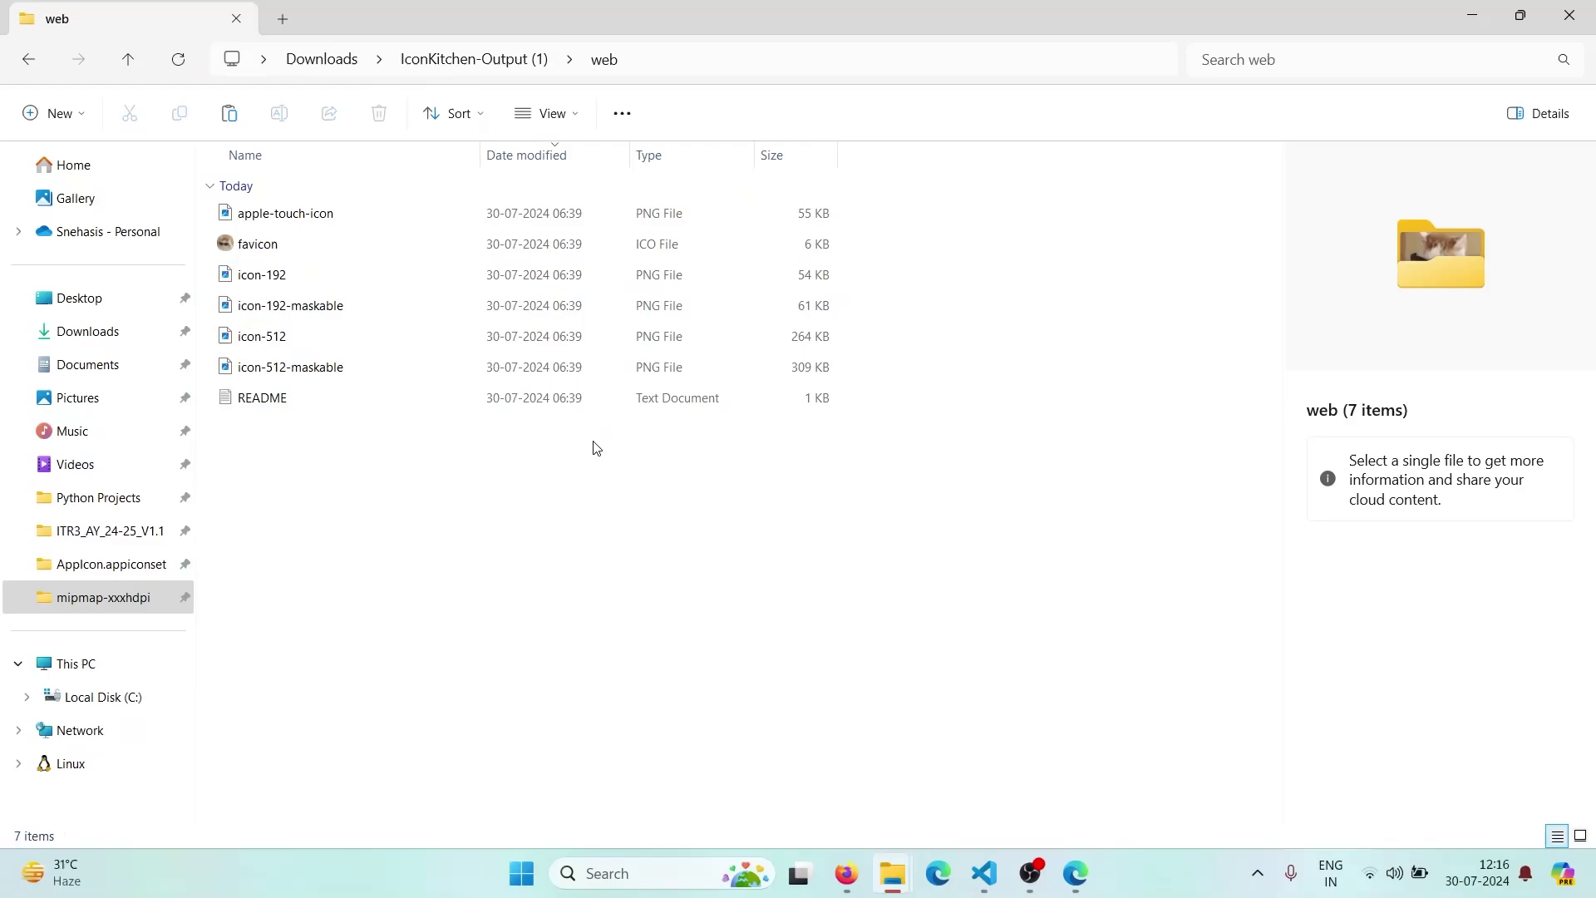
click(394, 375)
shift+click(354, 280)
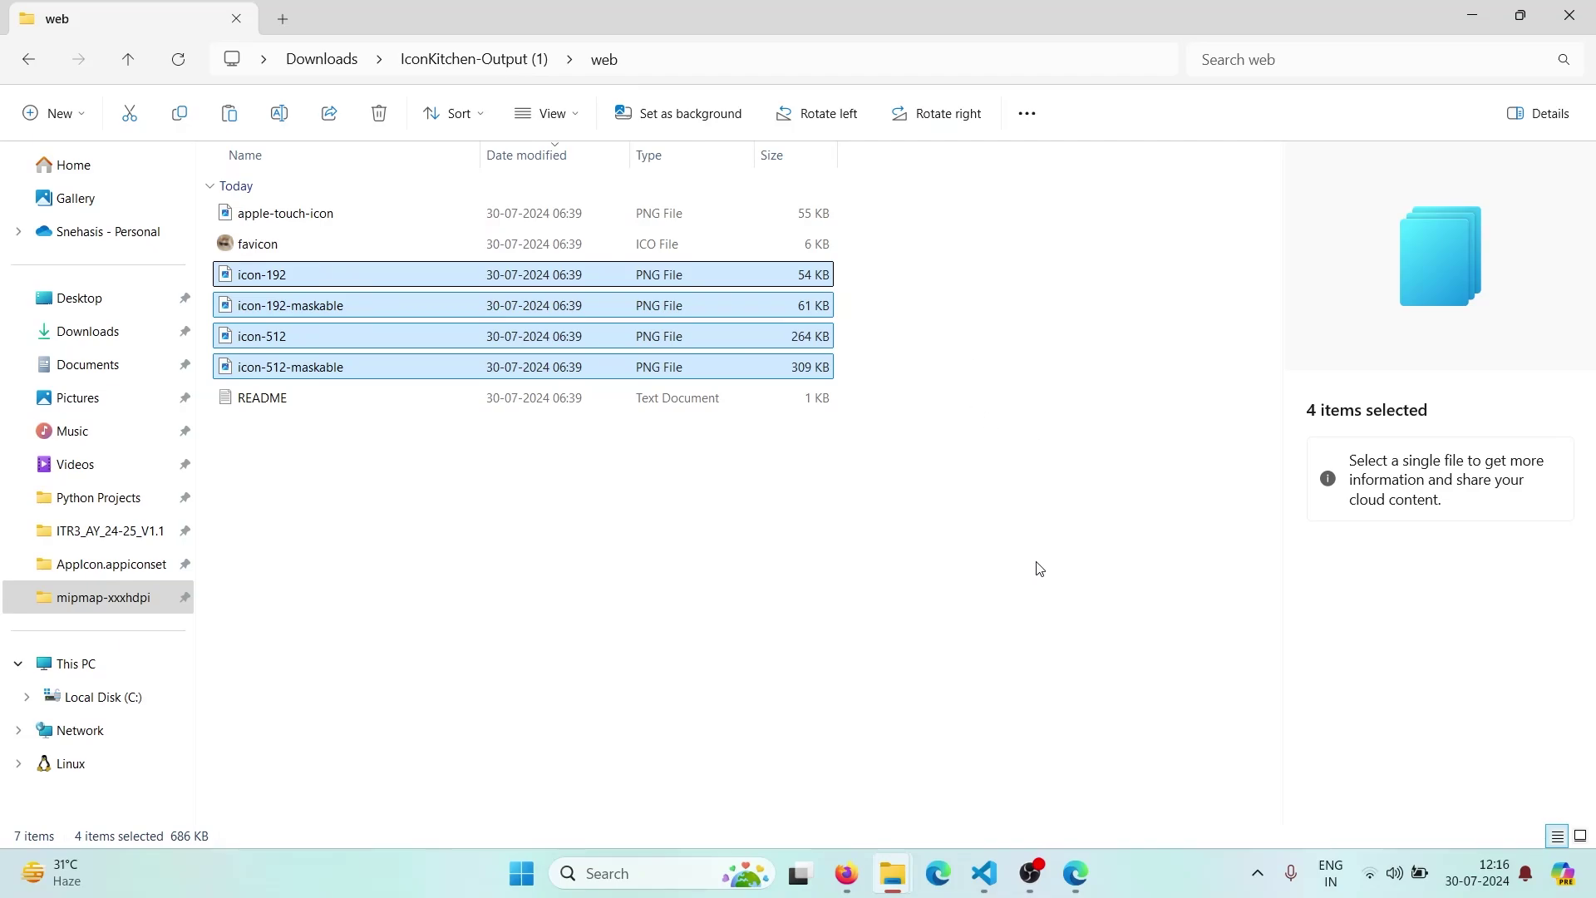
mouse_move(891, 873)
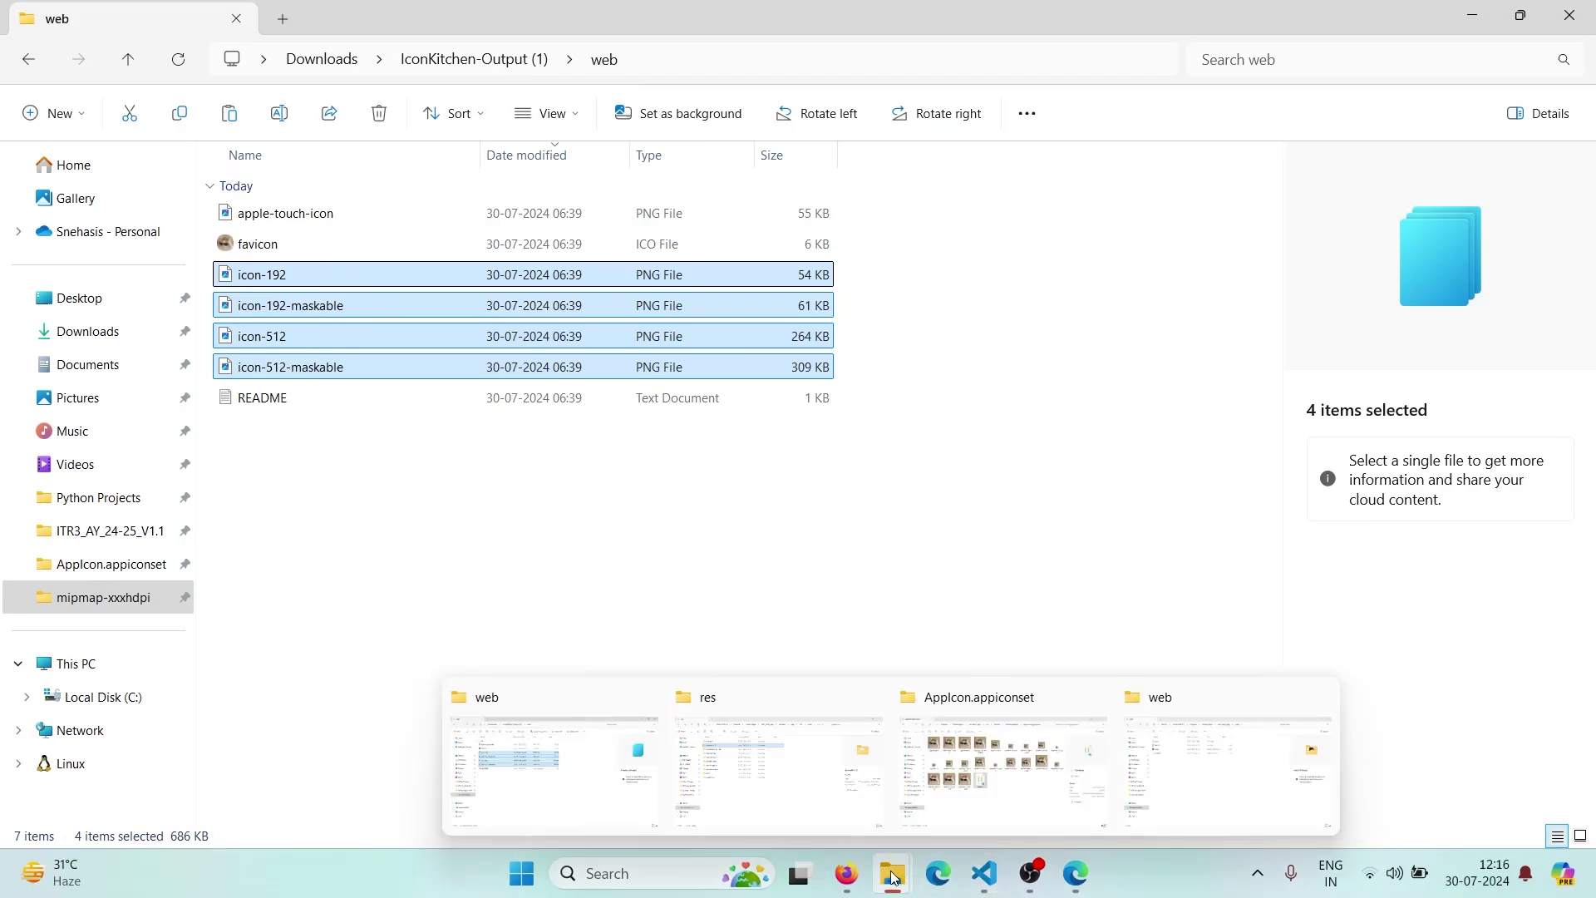
Replace the four Flutter icons in the project's web\icons folder with the cat icons
click(1204, 760)
drag(901, 311, 222, 156)
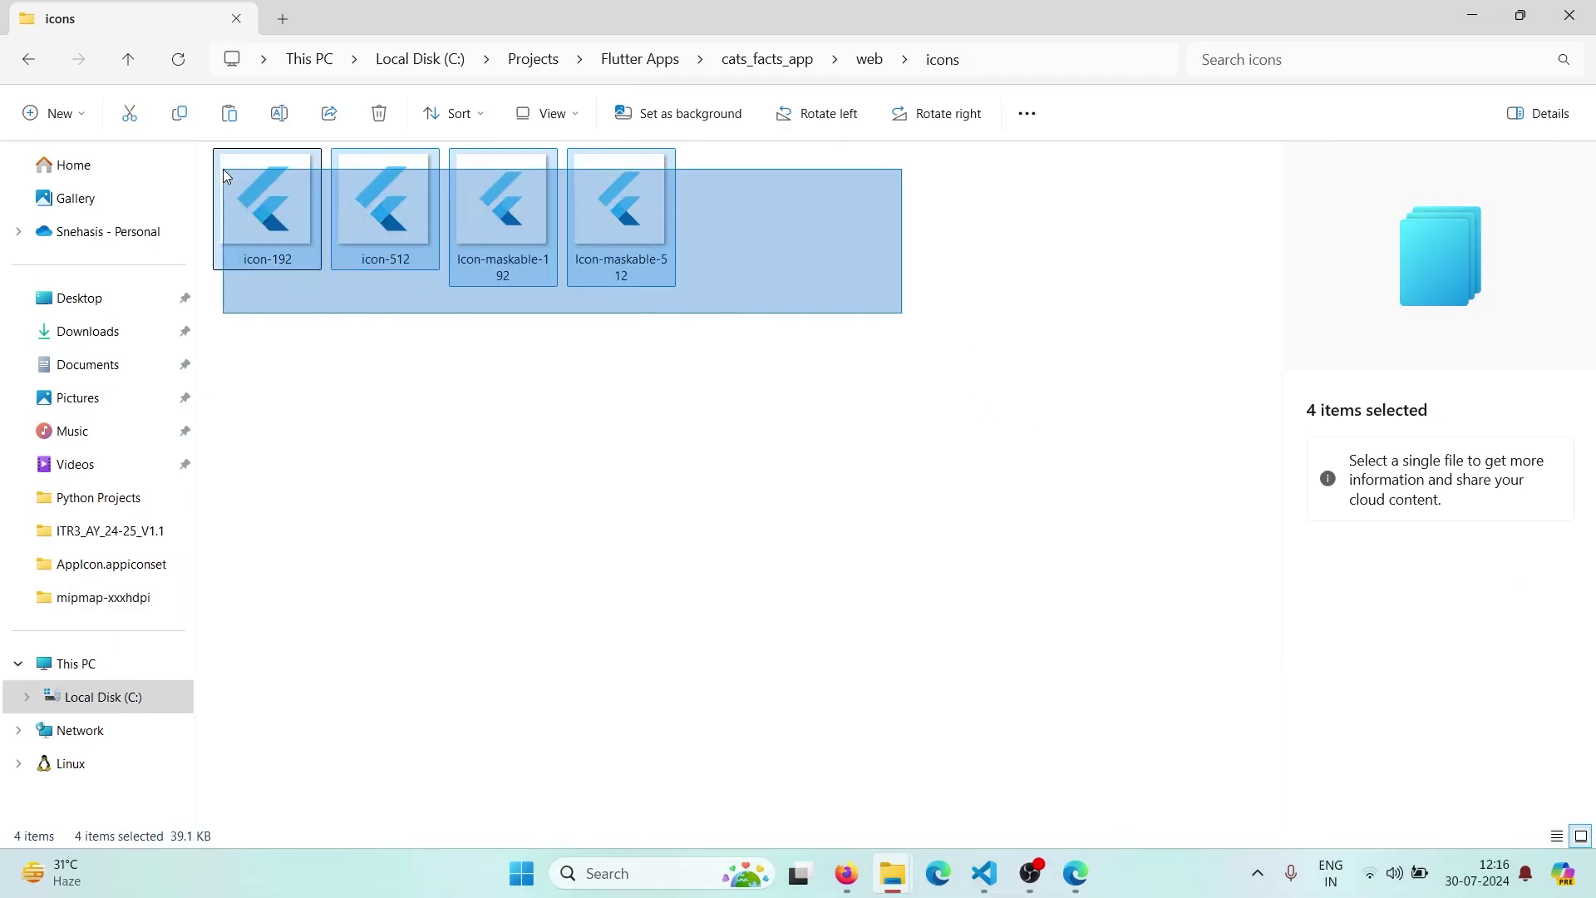
key(shift+Delete)
key(Return)
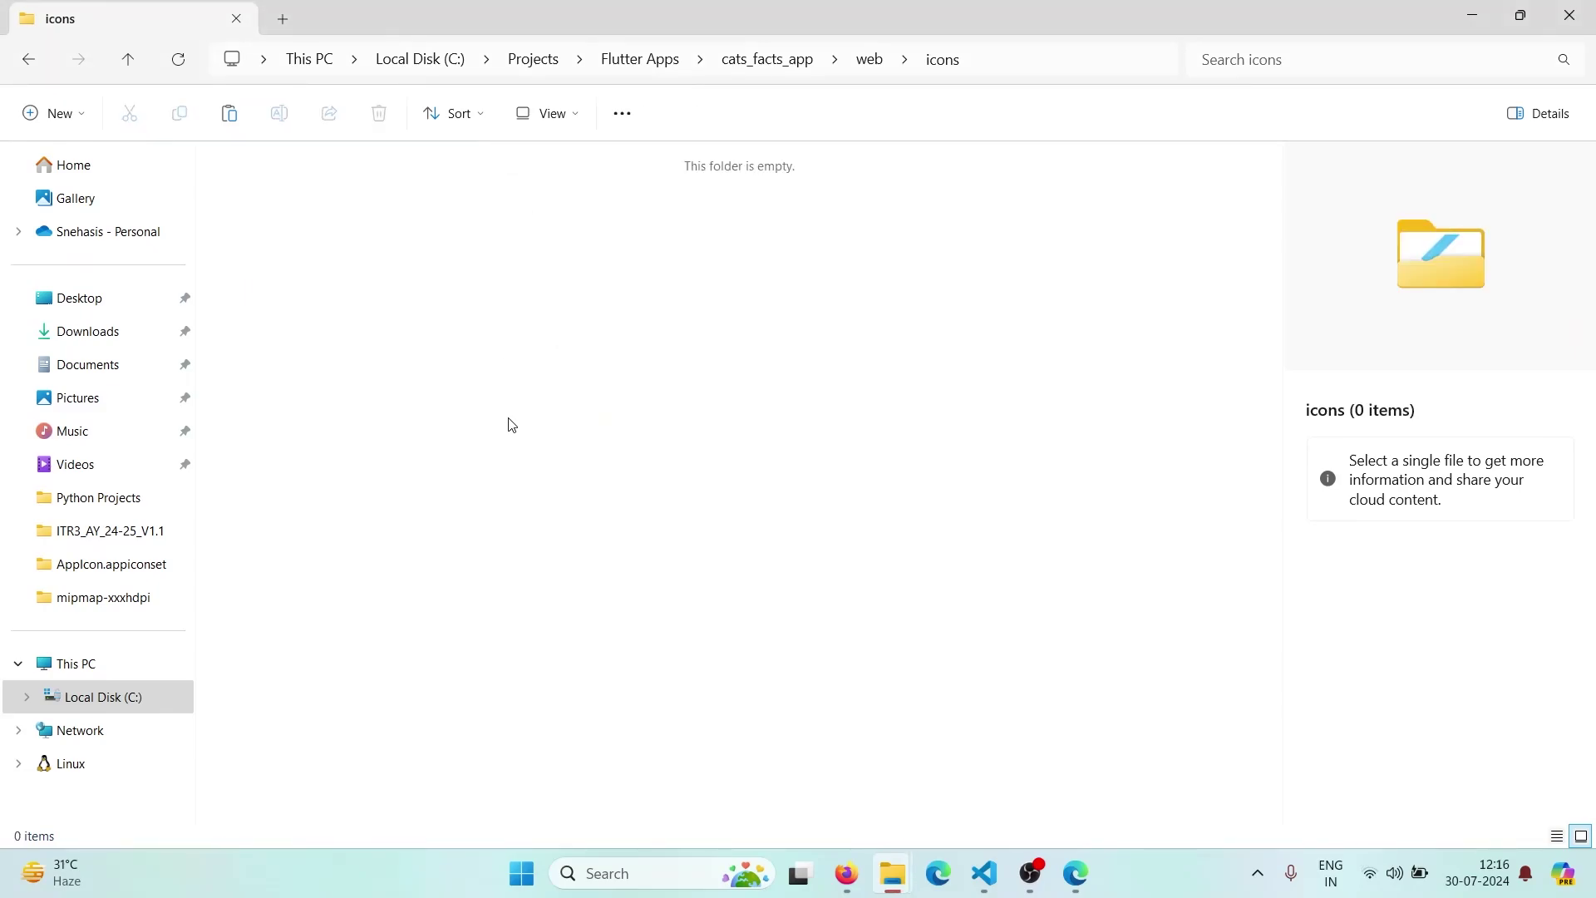
key(ctrl+v)
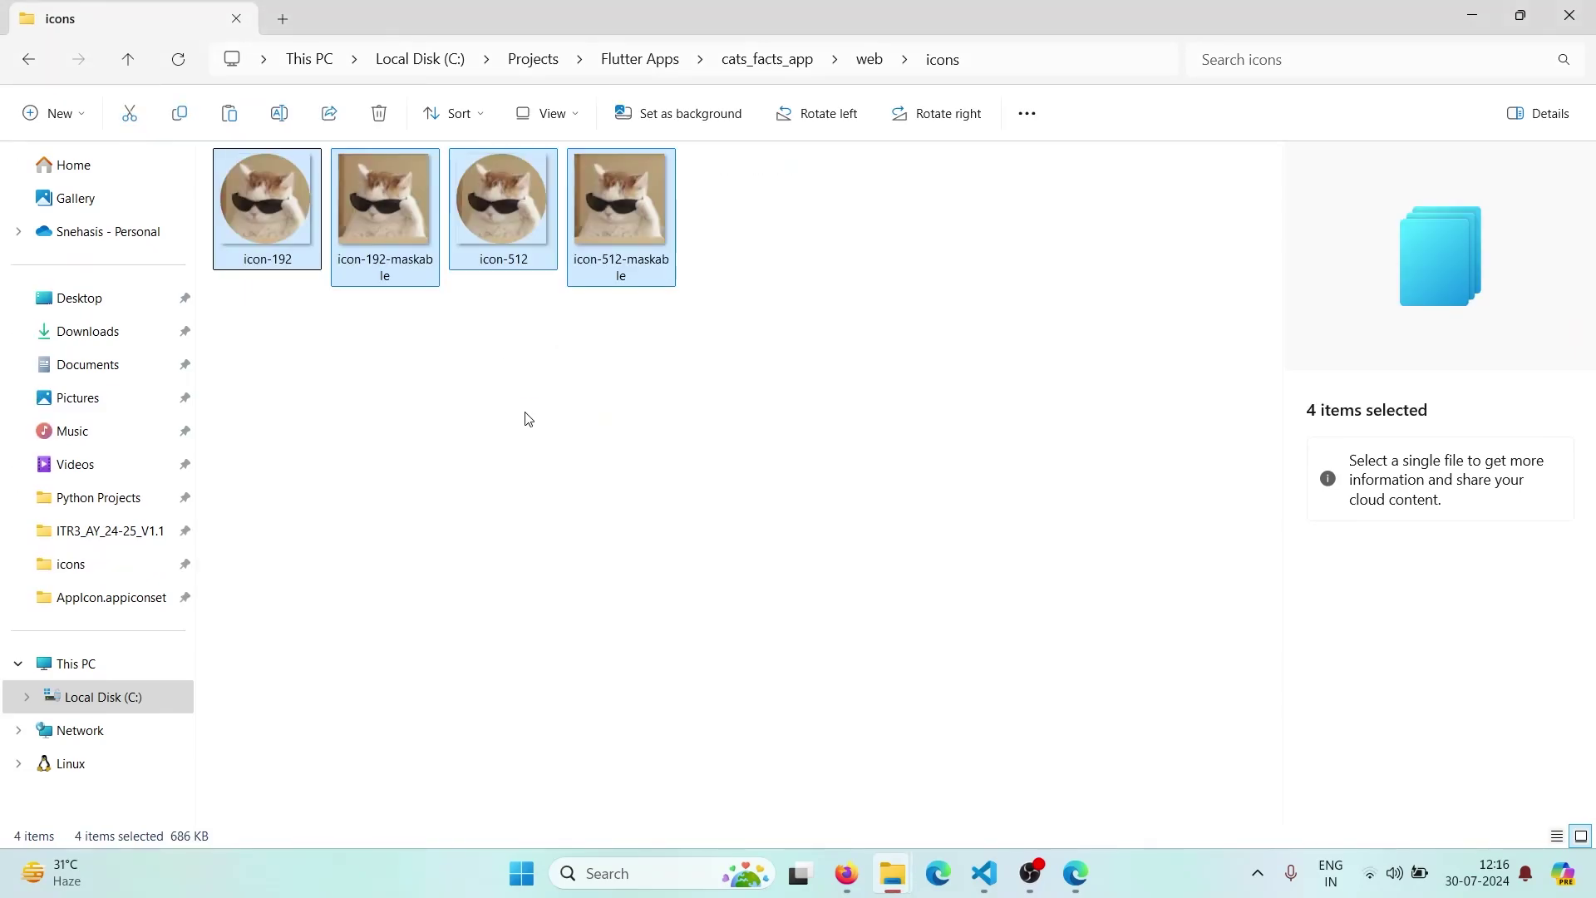
click(525, 419)
click(871, 61)
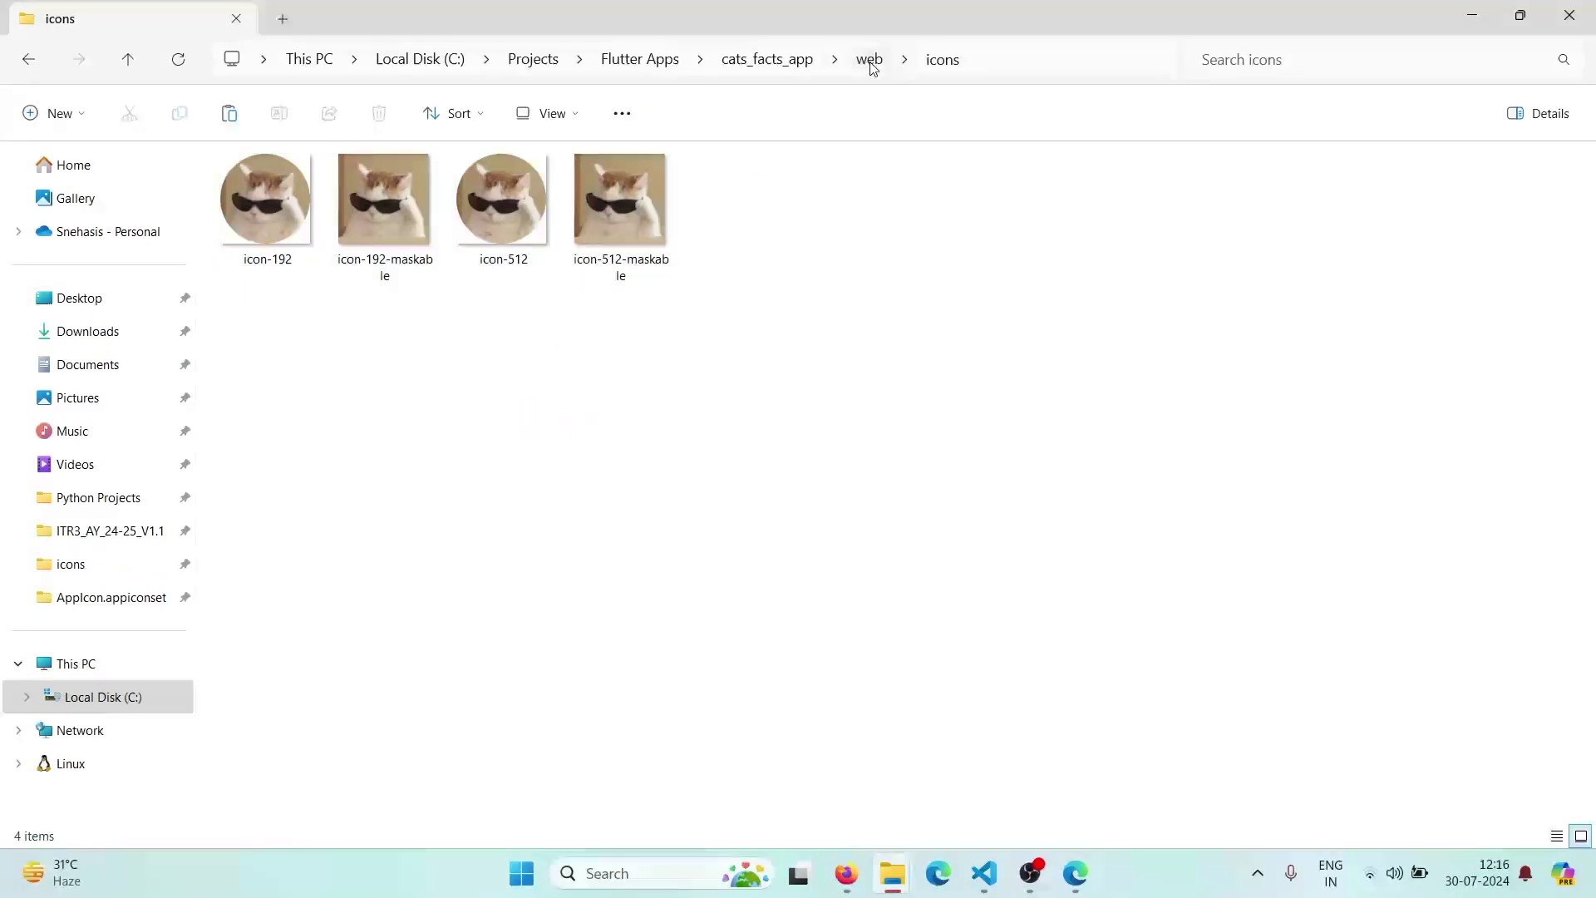
click(364, 233)
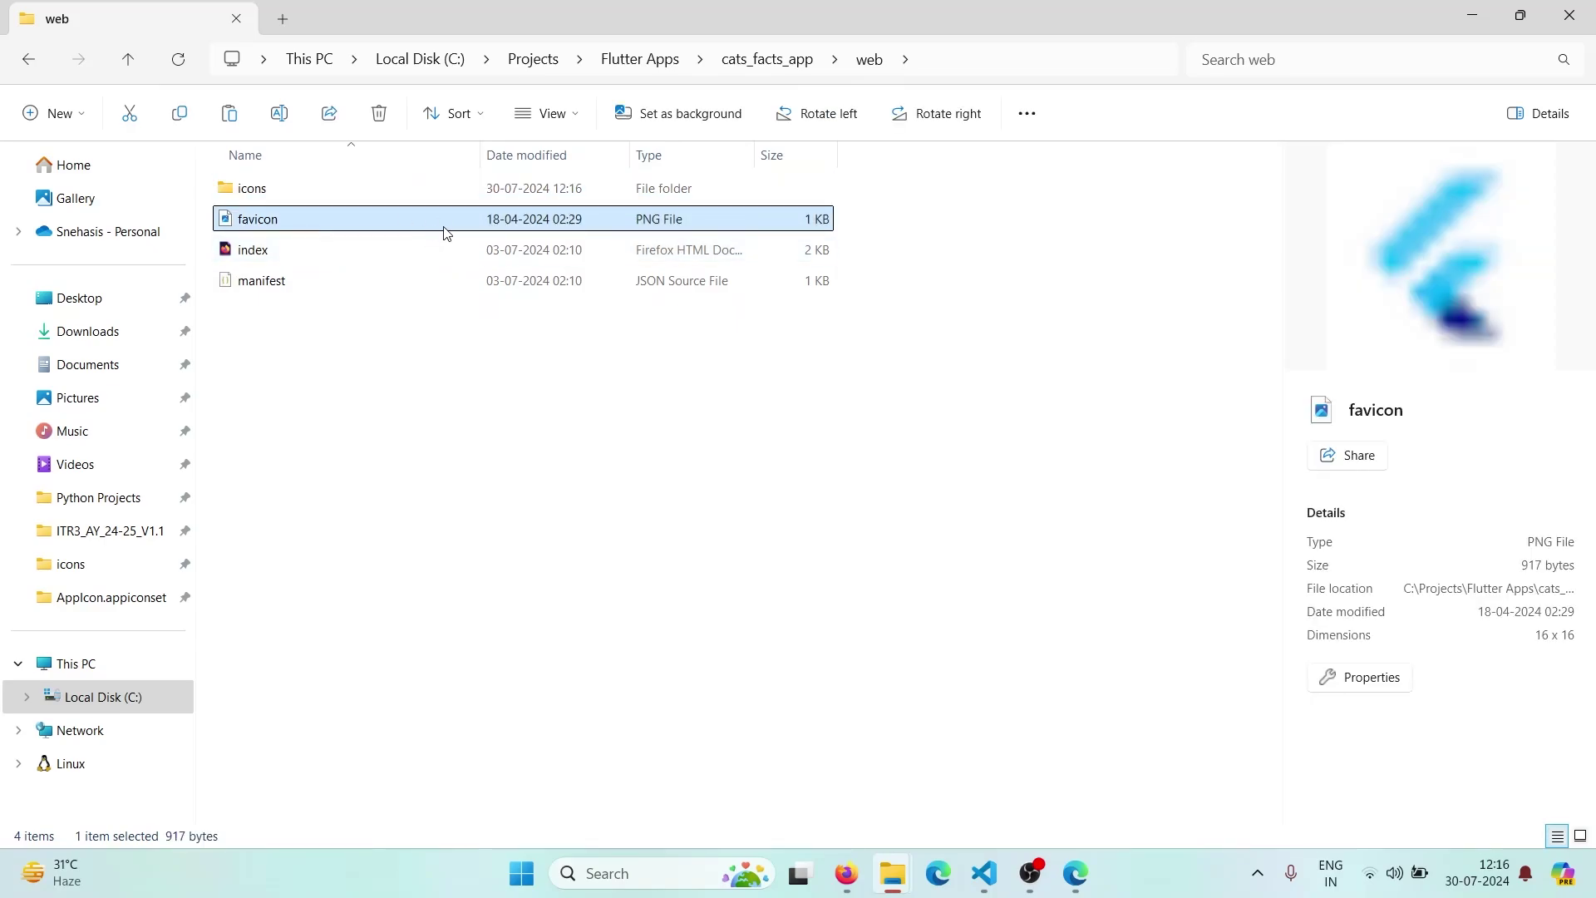
mouse_move(892, 873)
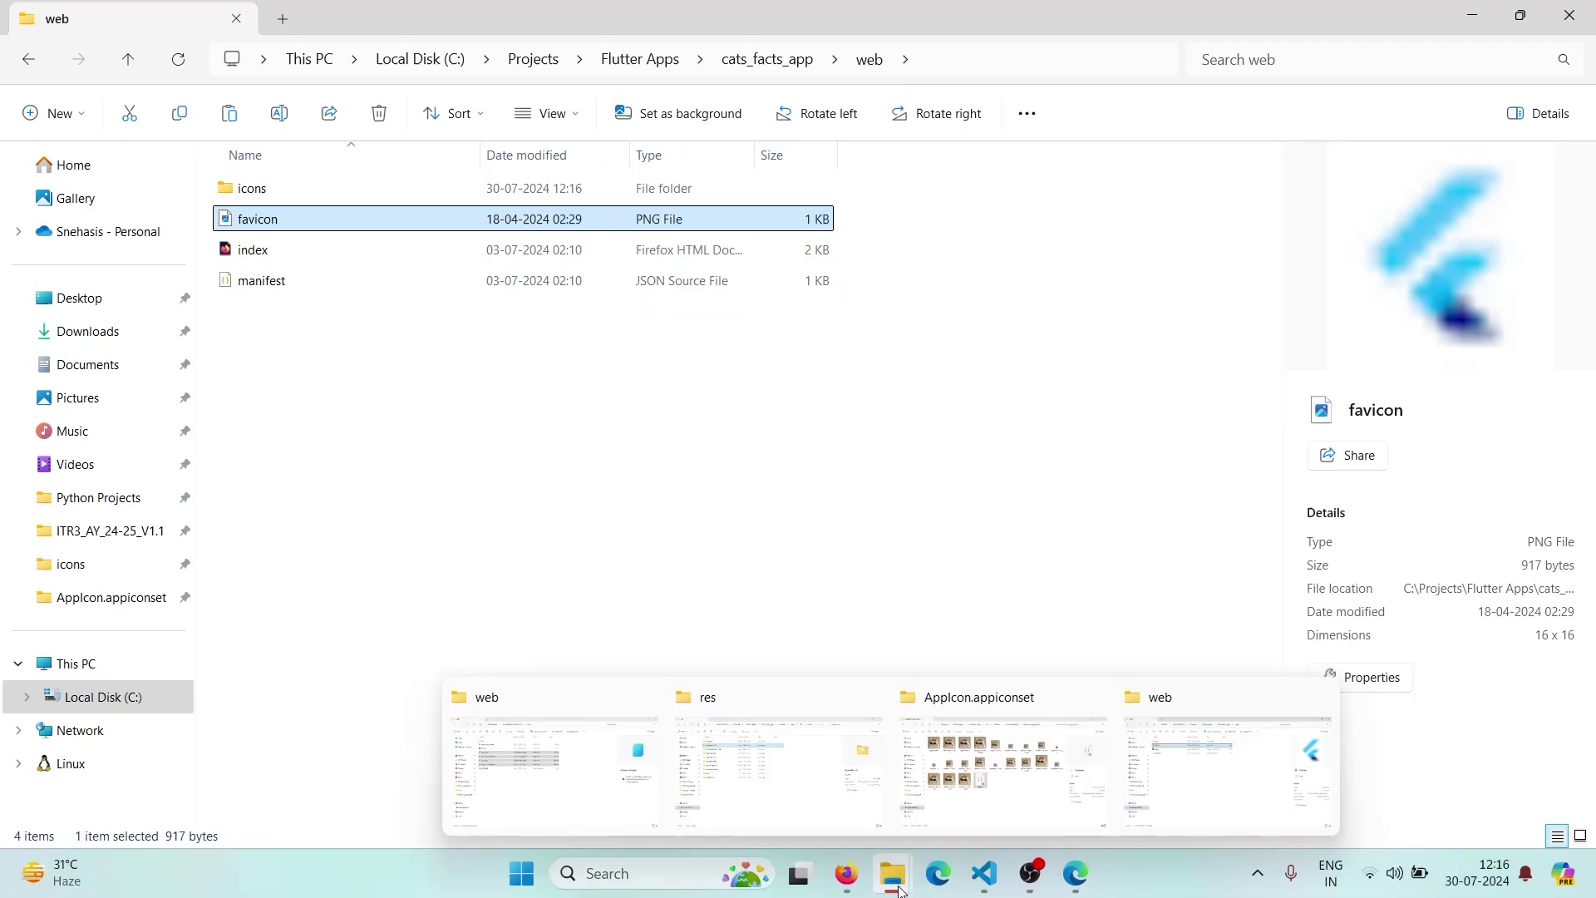
Copy favicon.ico and apple-touch-icon from IconKitchen into the project's web folder
click(645, 826)
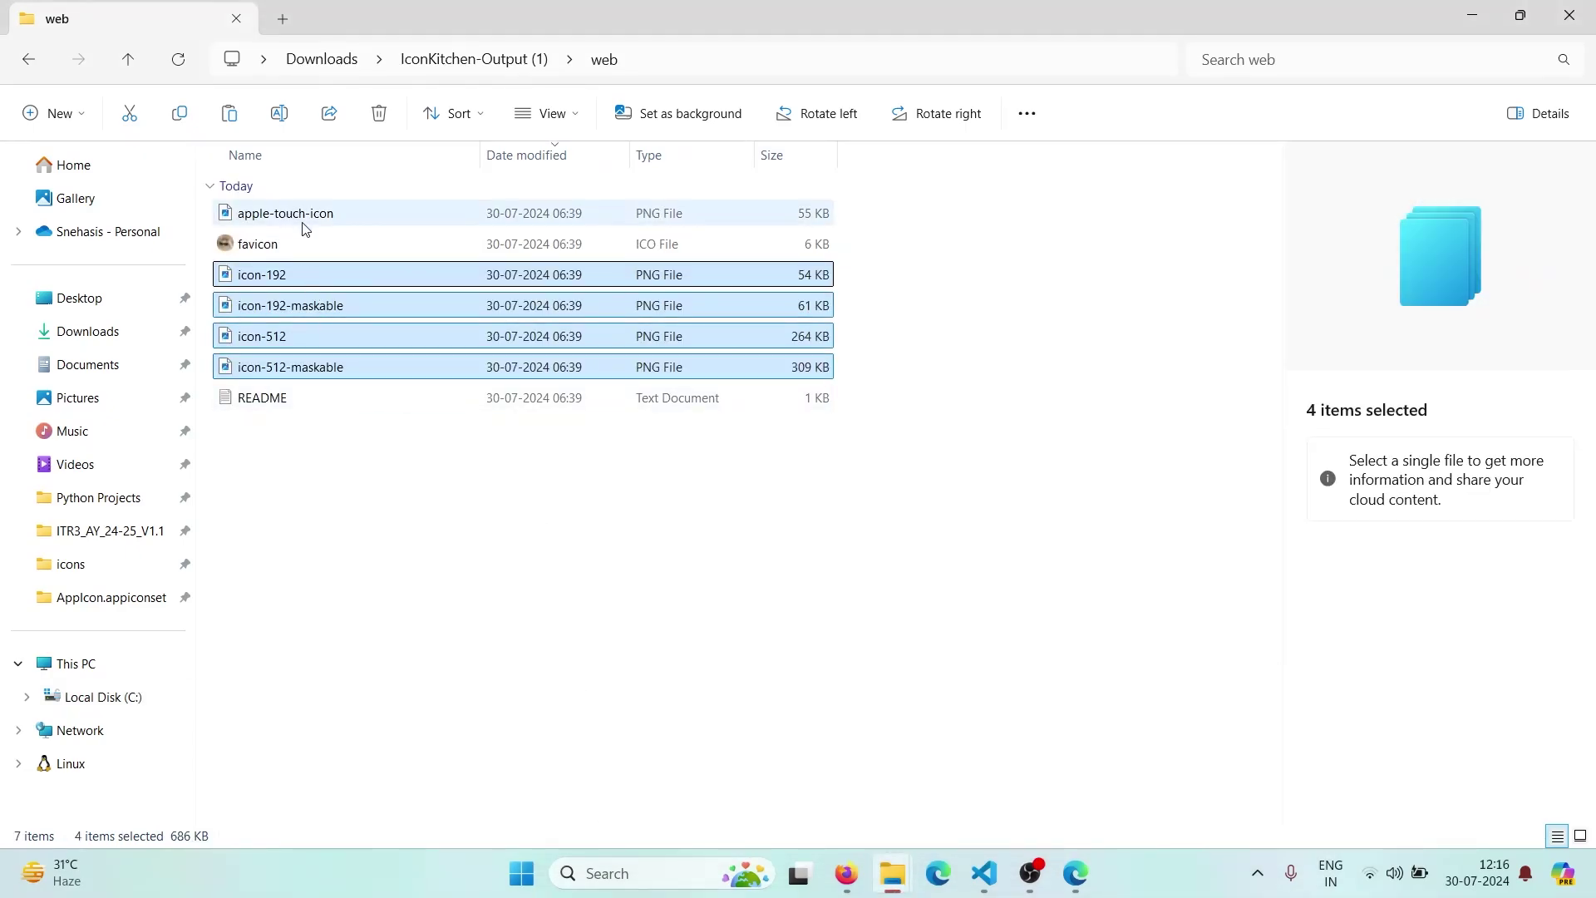
click(311, 241)
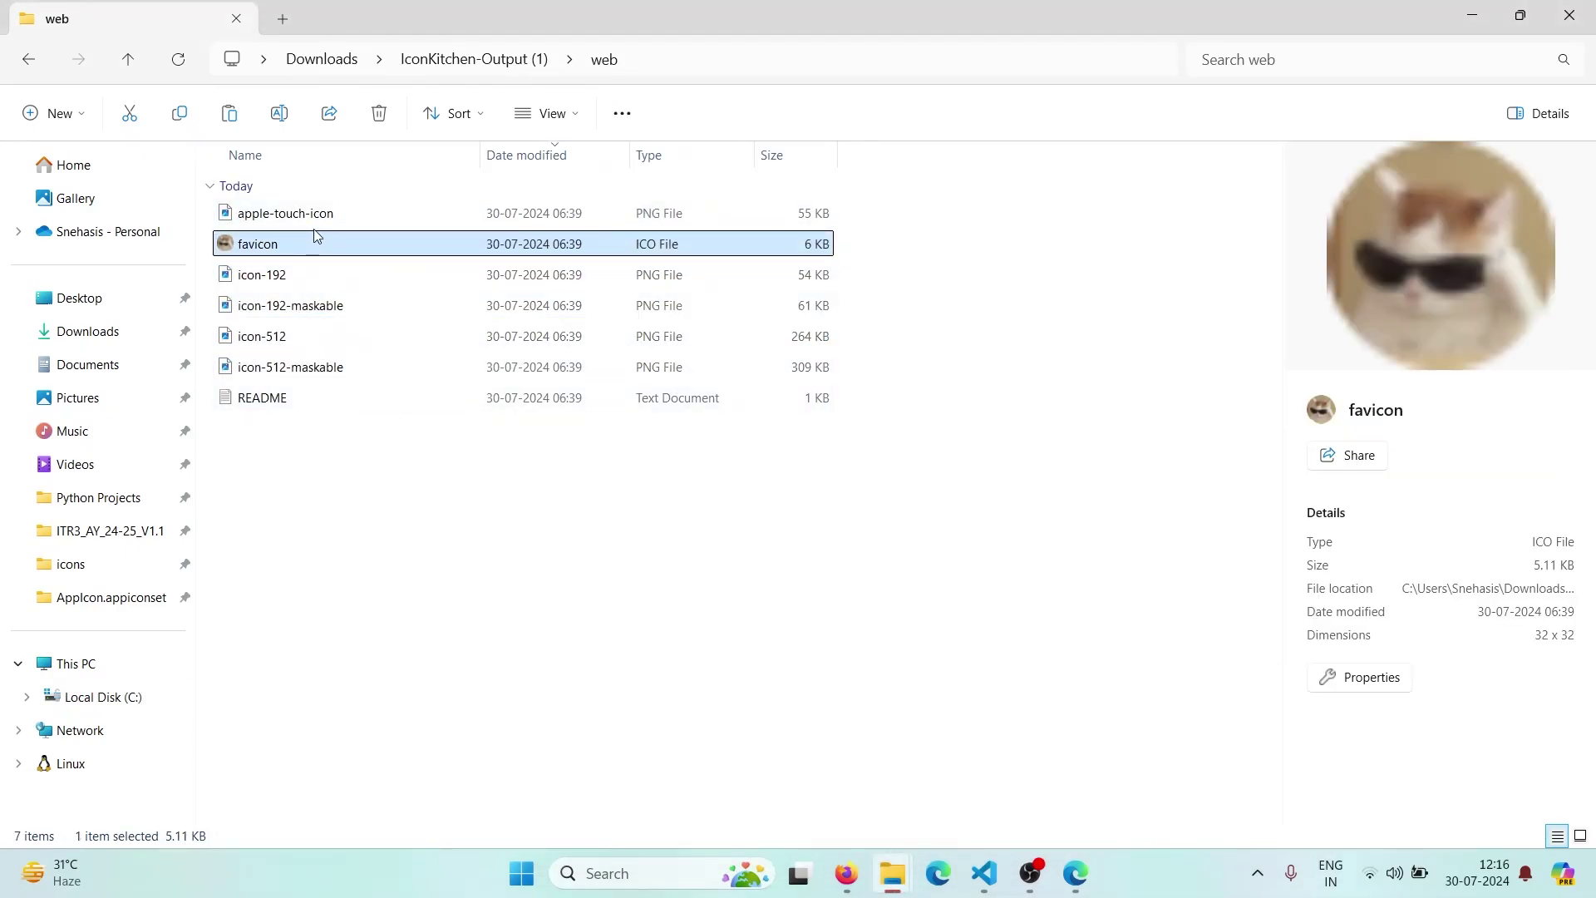
ctrl+click(361, 215)
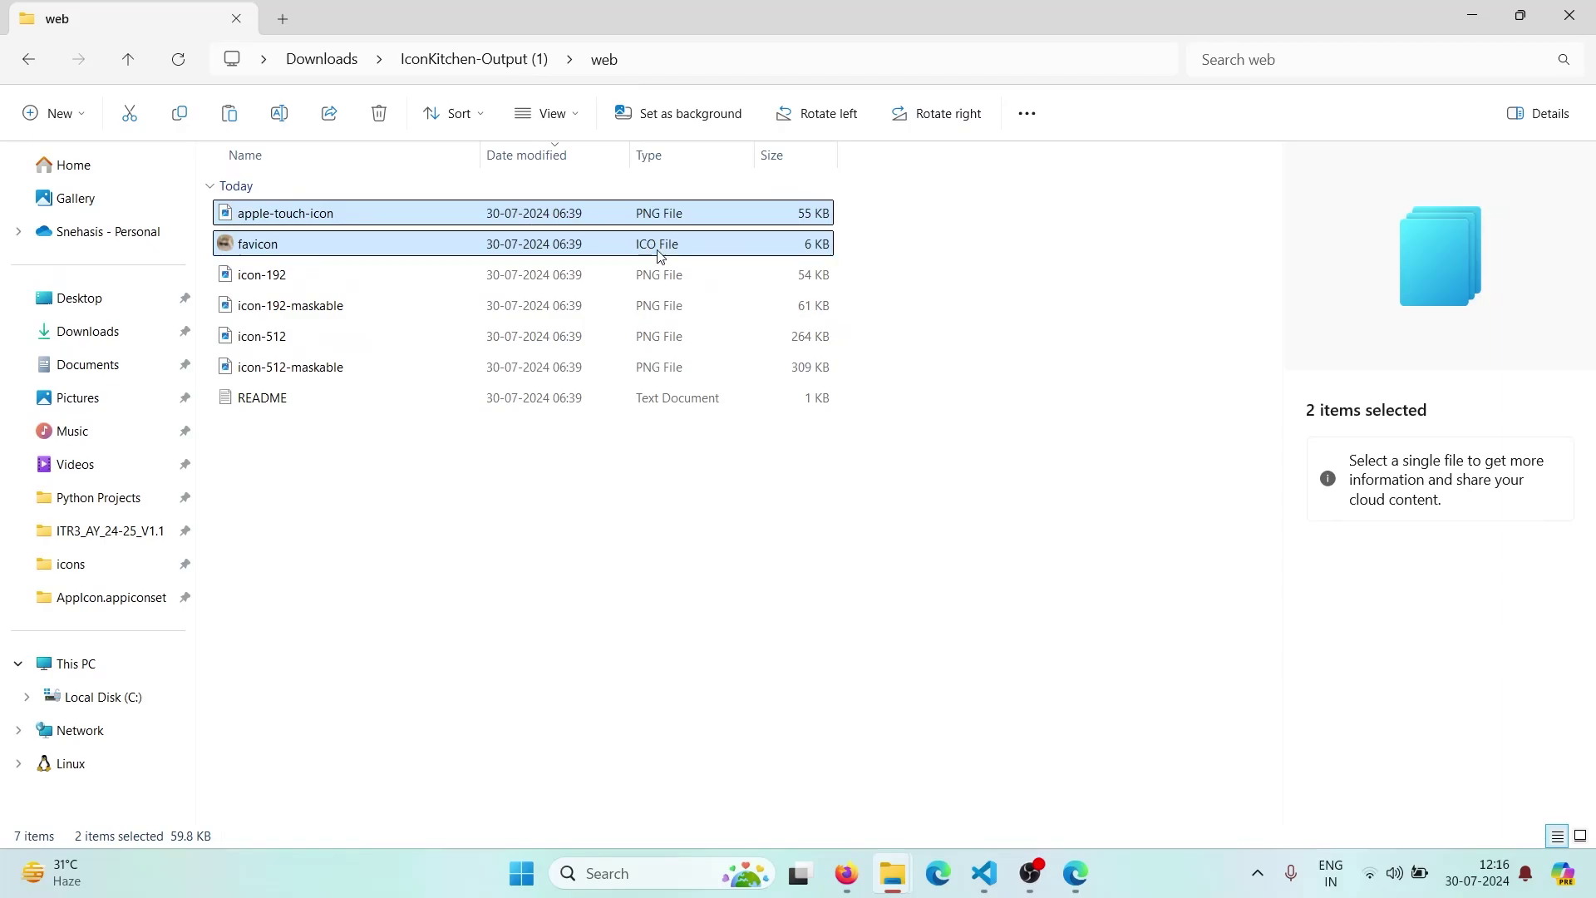
key(alt+Tab)
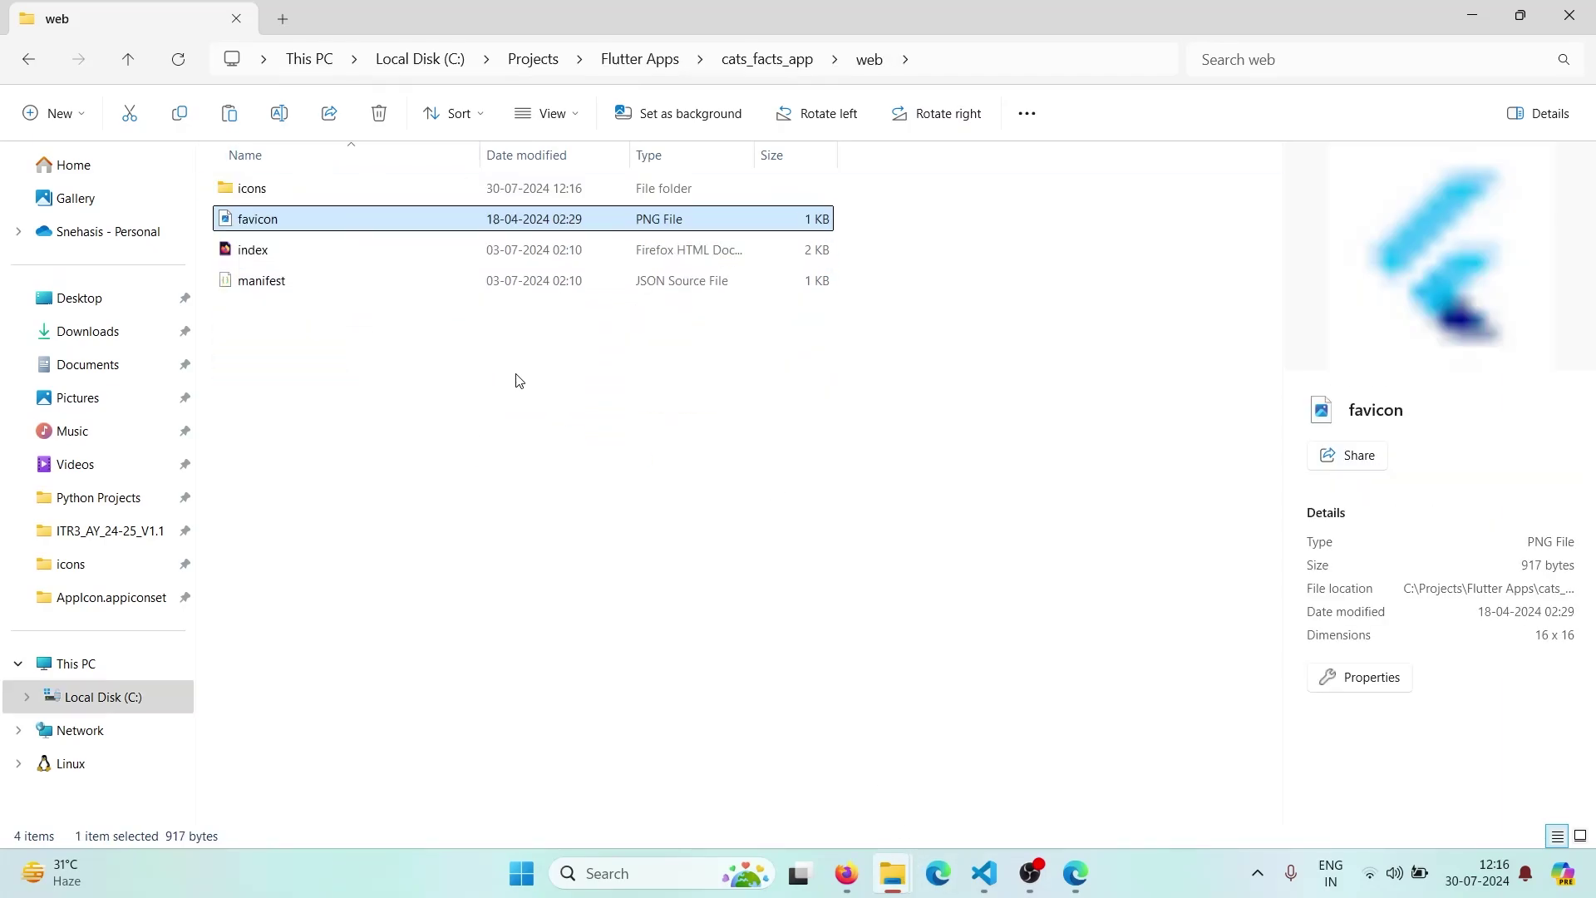
click(518, 381)
key(ctrl+v)
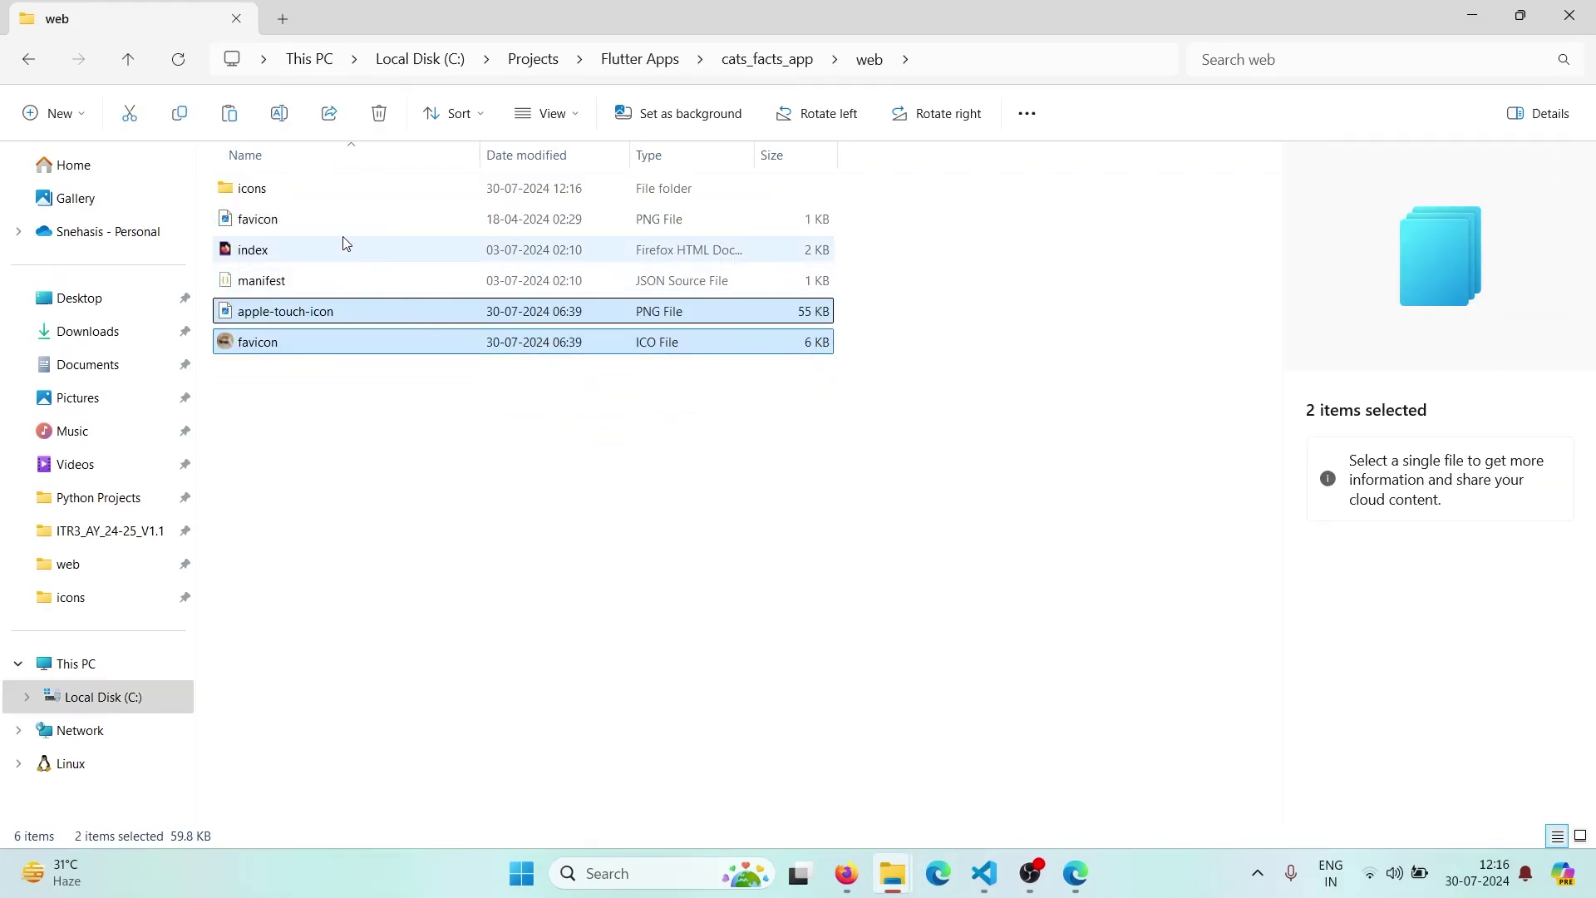
Delete the old favicon.png and open manifest.json in the editor
click(331, 223)
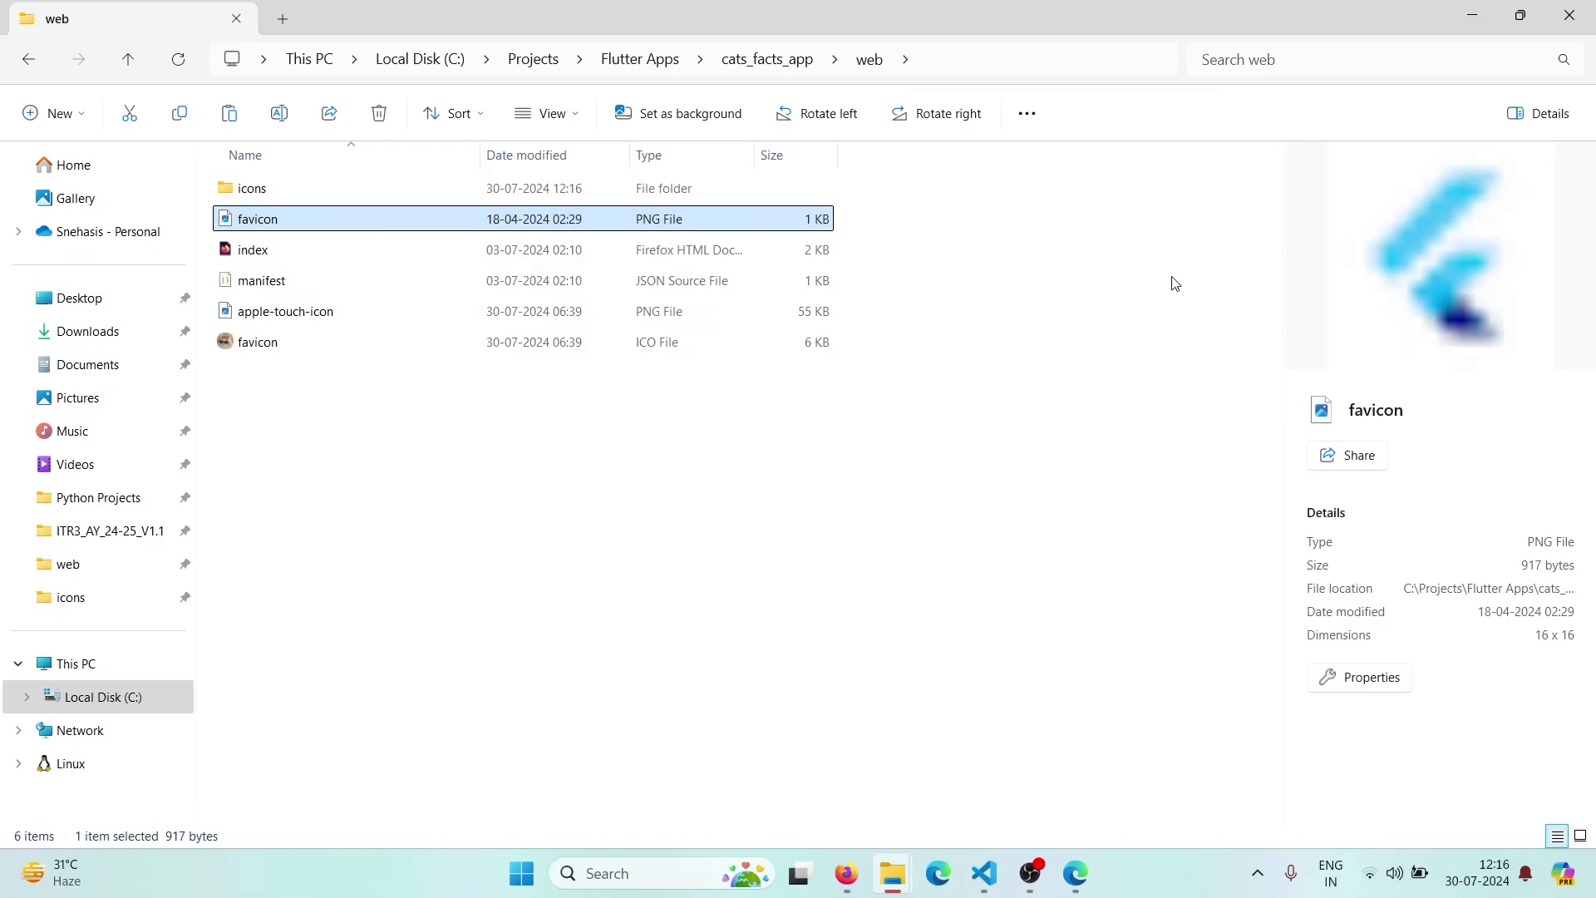
key(Delete)
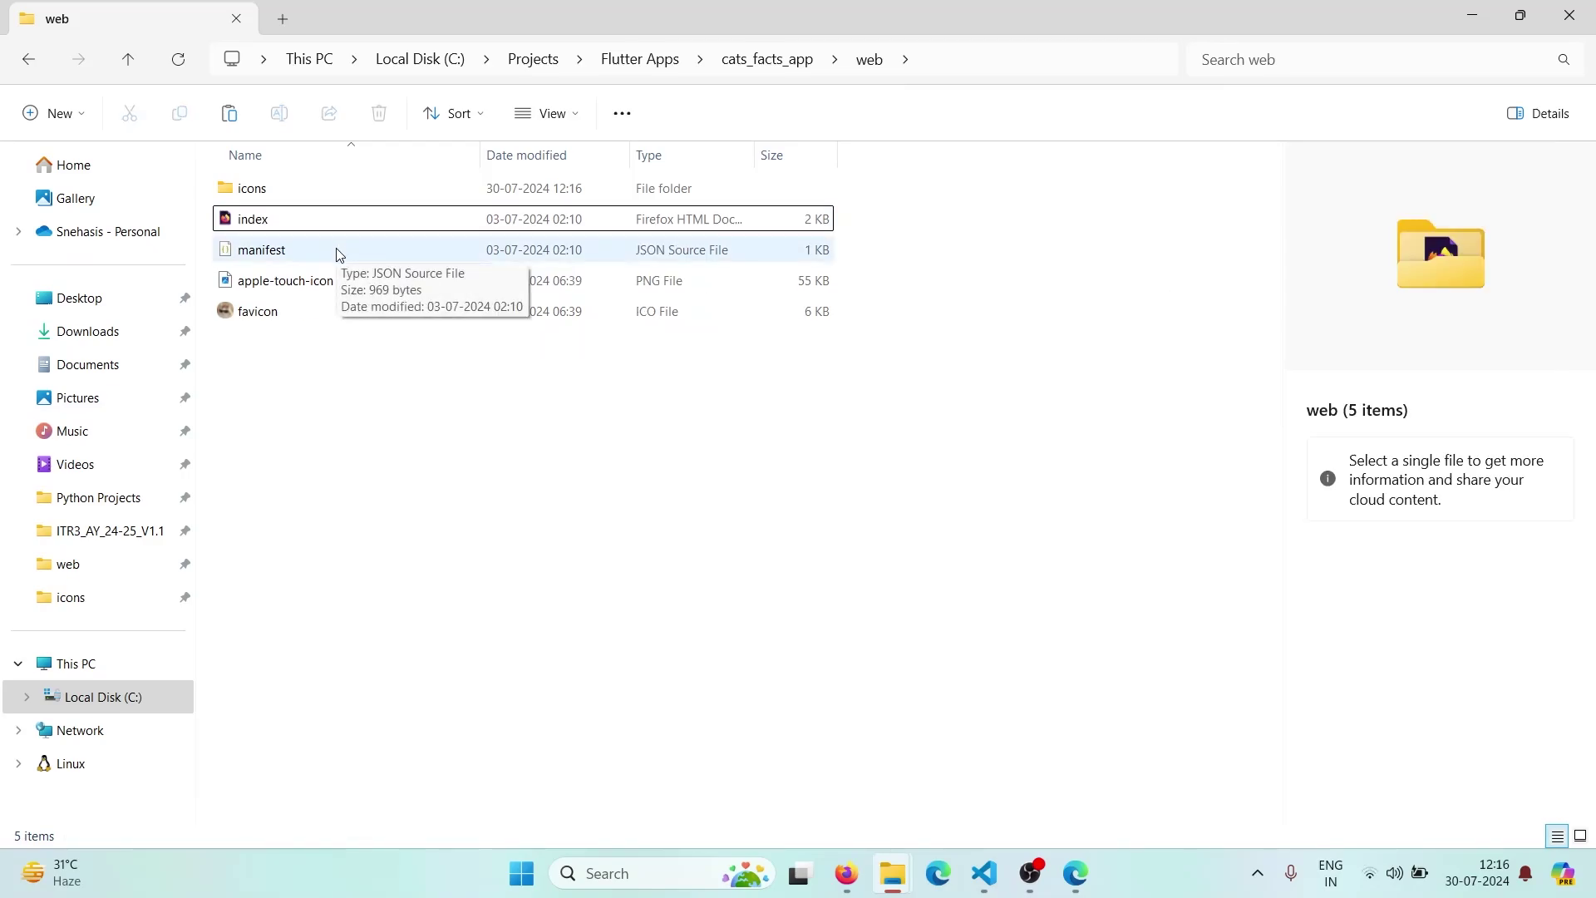
double_click(389, 254)
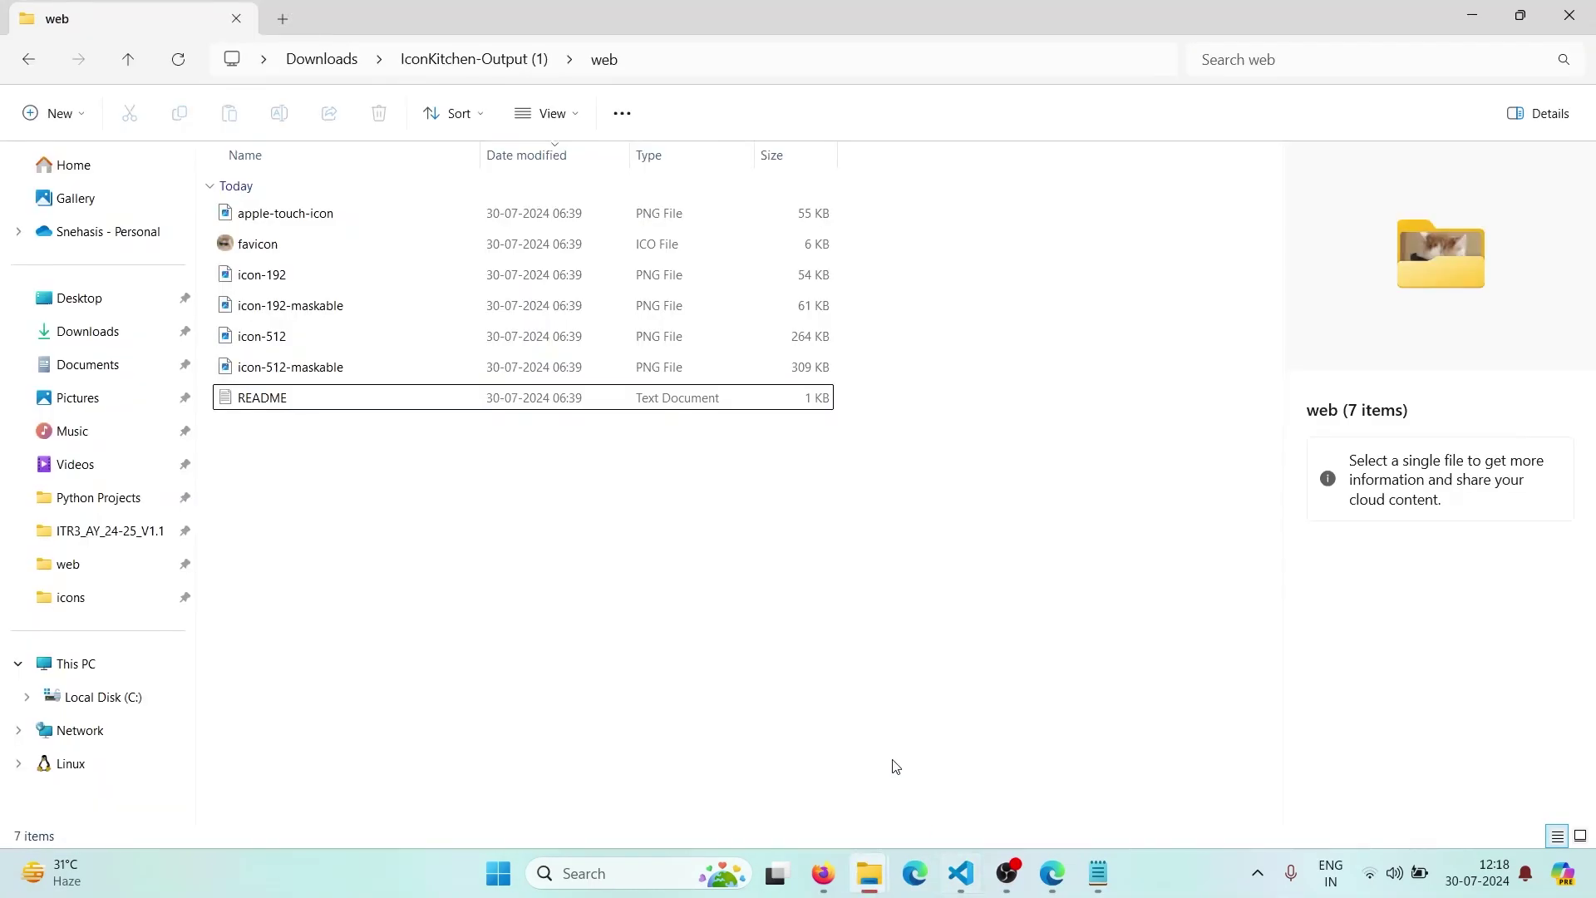
Open the IconKitchen README in Notepad and select its manifest icons block
double_click(454, 405)
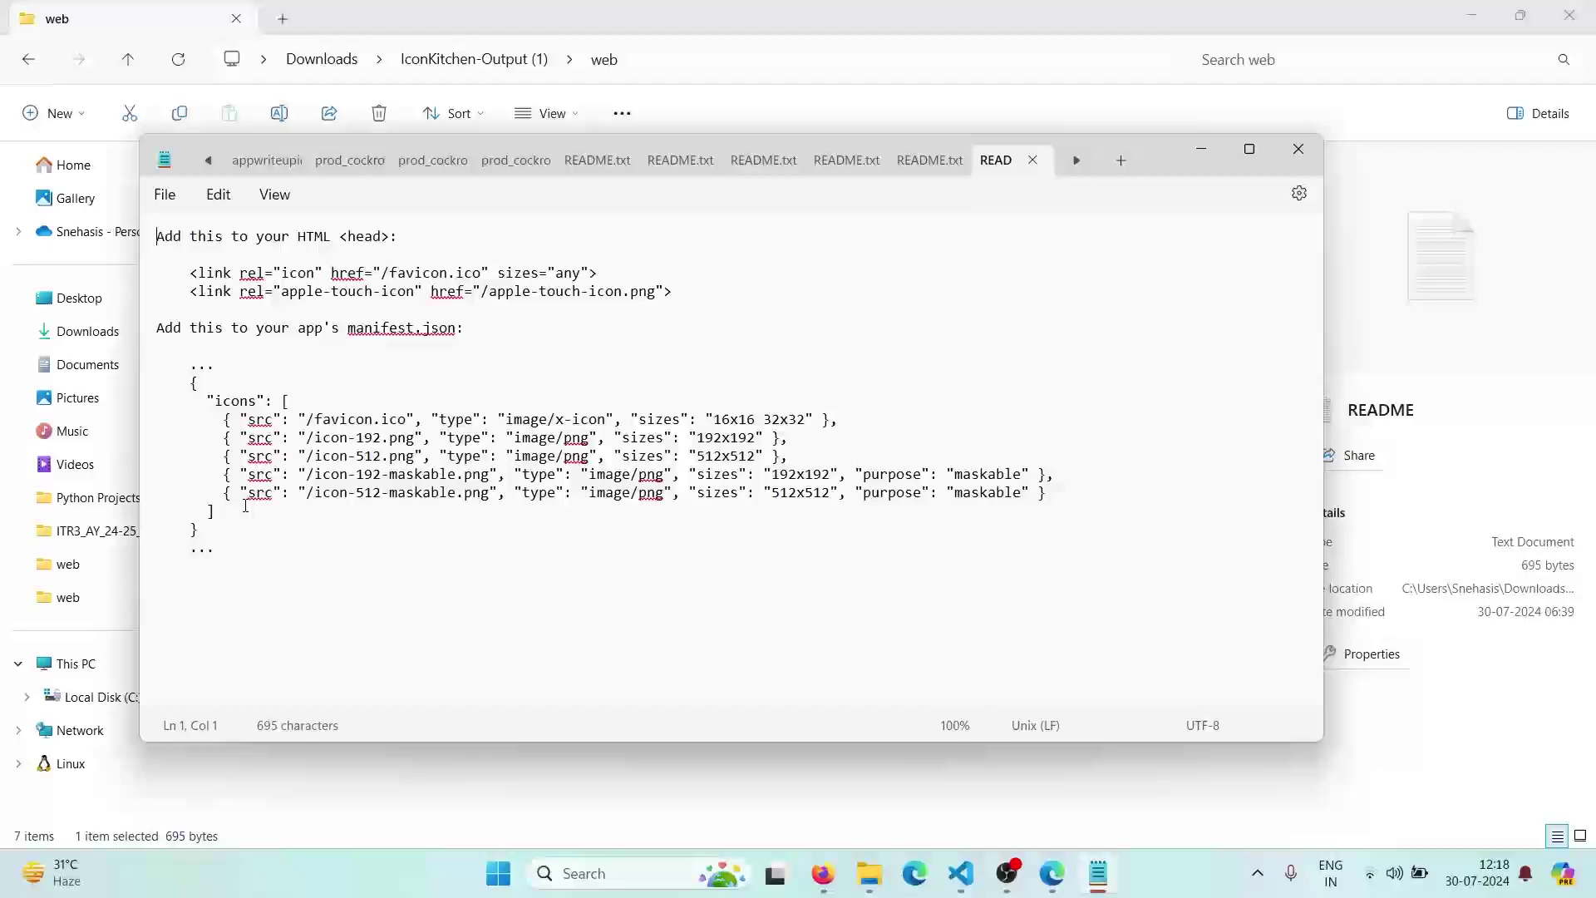
drag(229, 515, 165, 403)
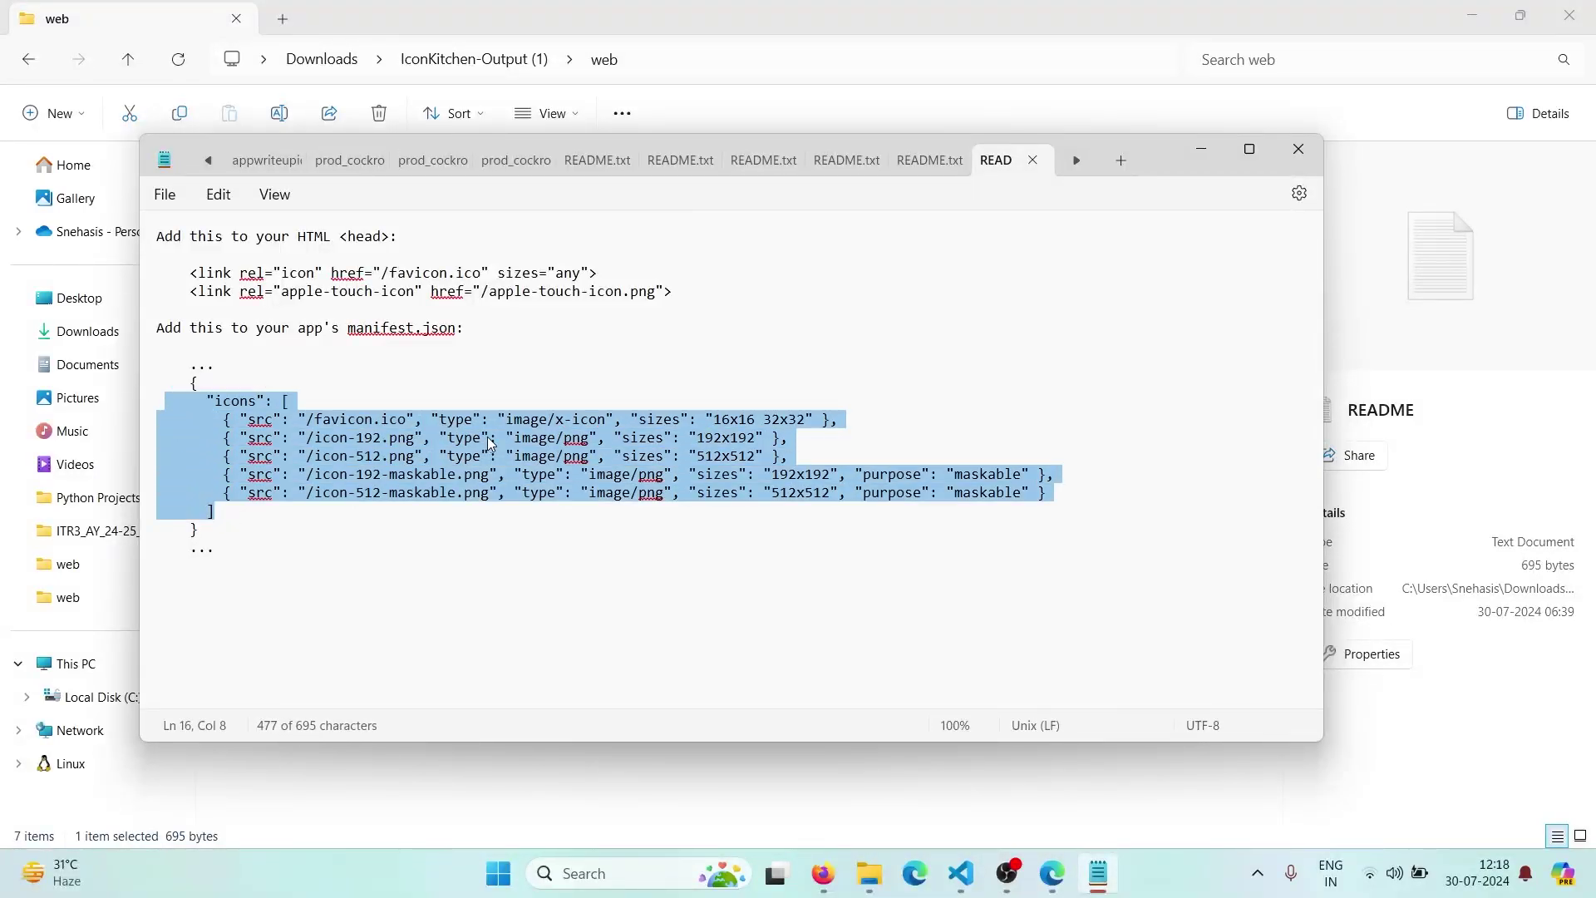
click(960, 874)
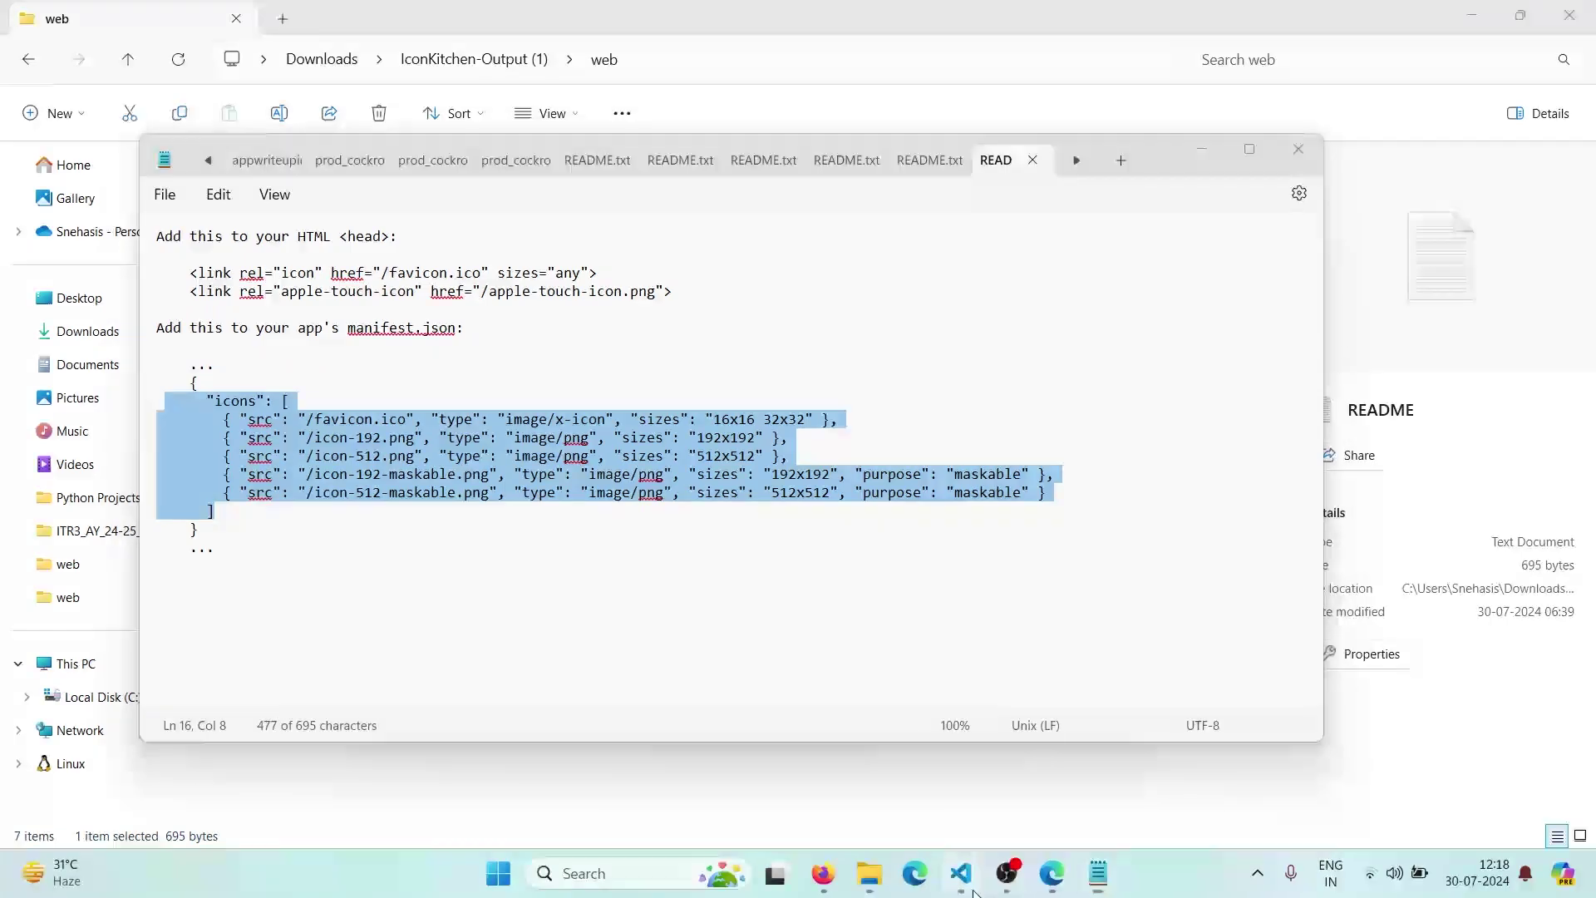
Replace manifest.json's icons array with the five IconKitchen entries and preview apple-touch-icon.png
click(877, 351)
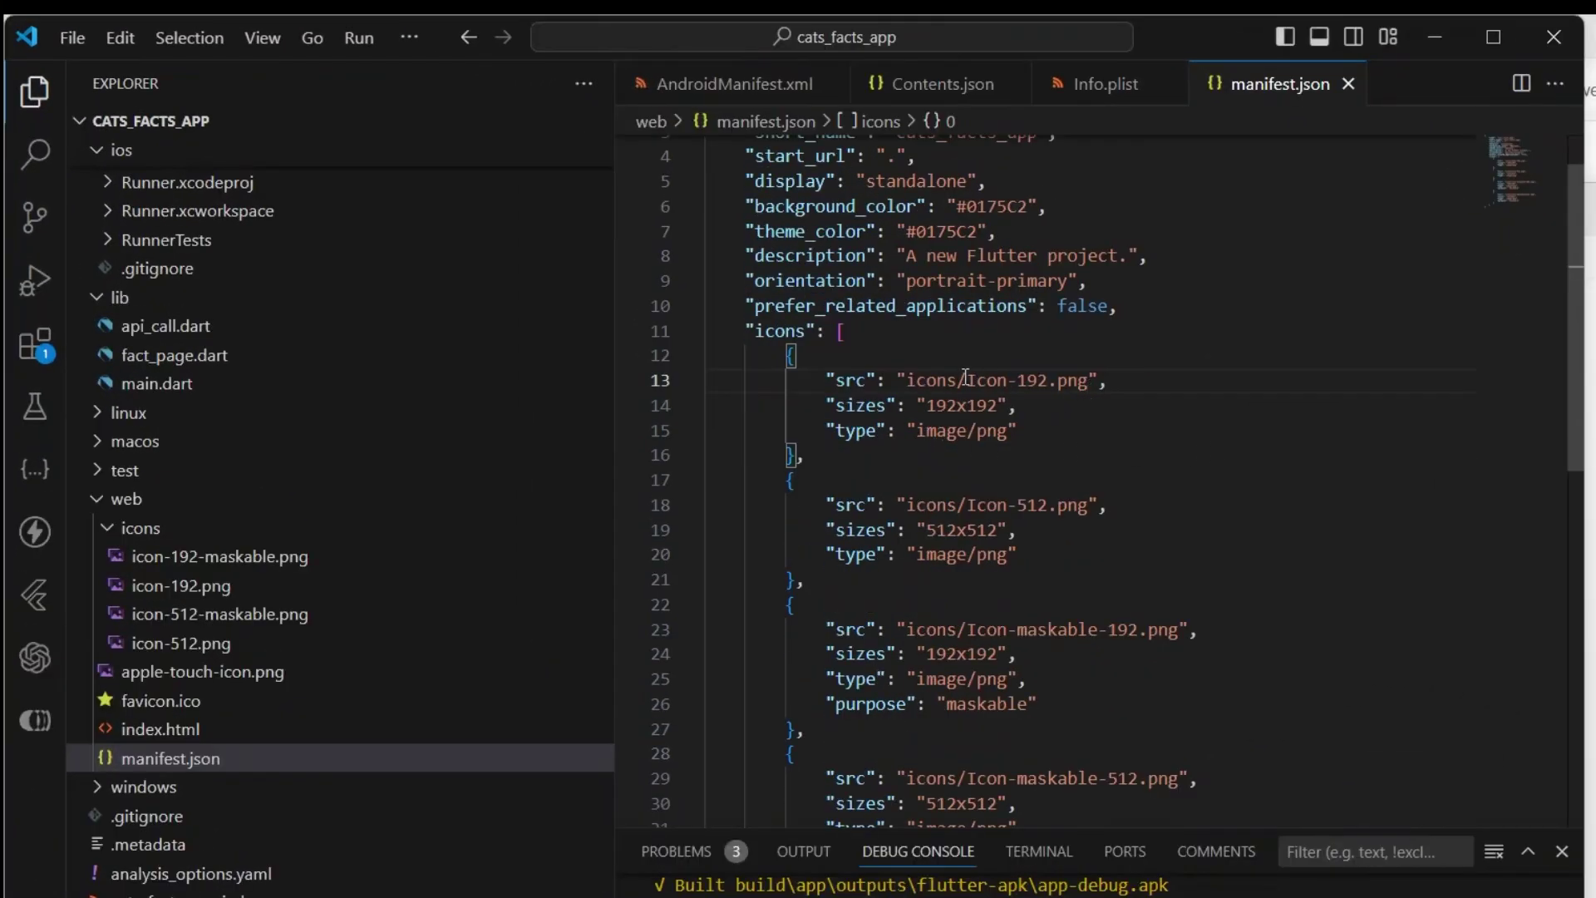
click(966, 379)
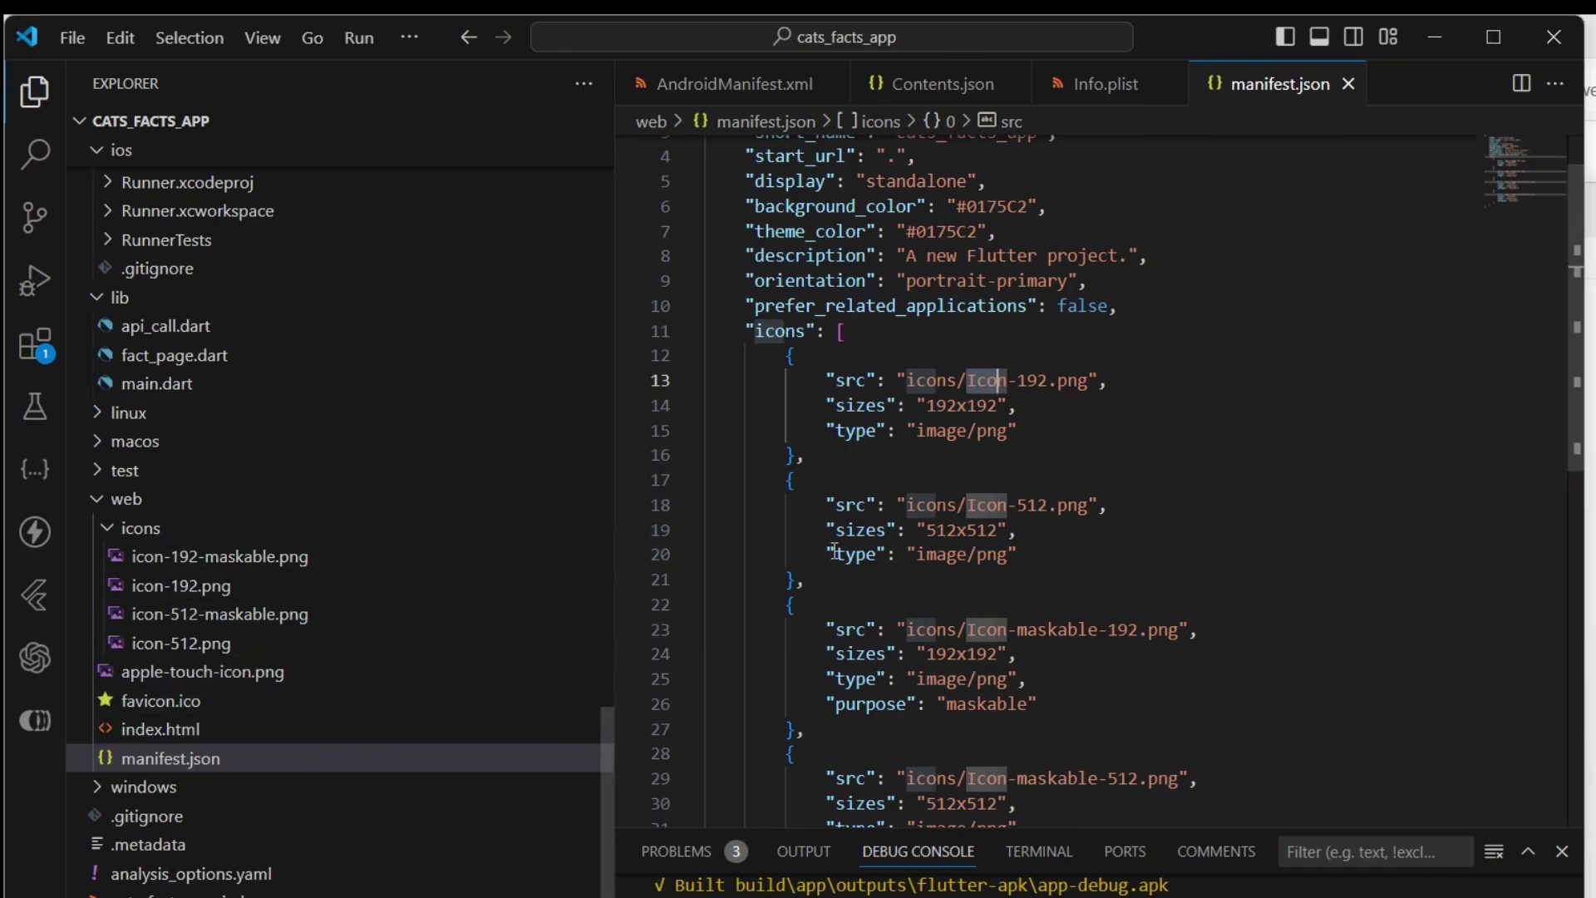
mouse_move(182, 642)
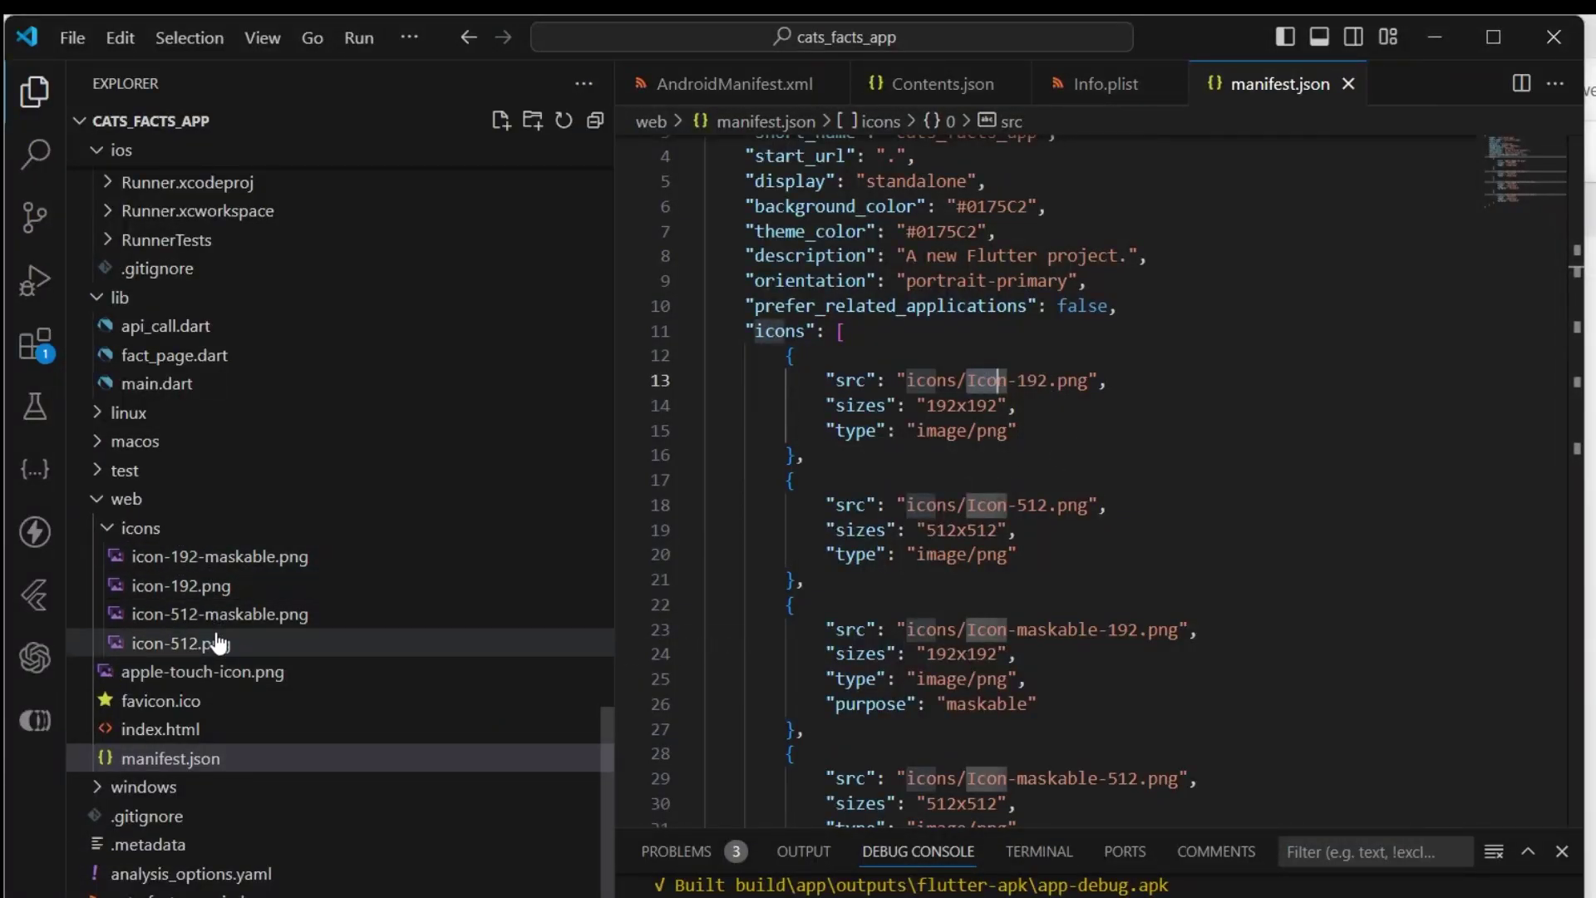
scroll(776, 641, down, 3)
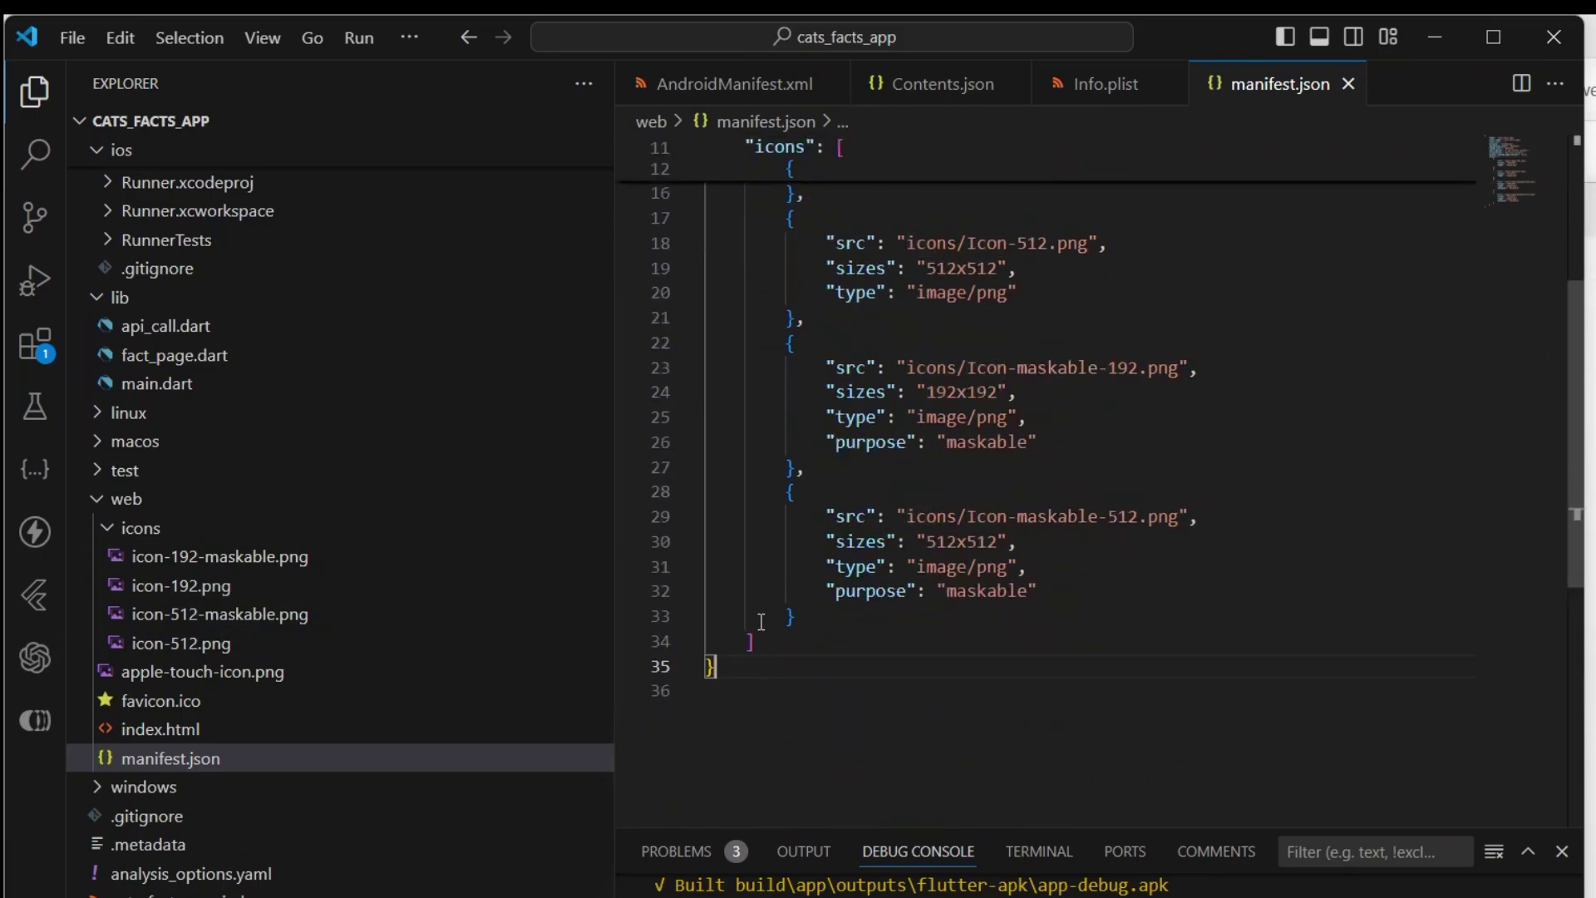
scroll(776, 642, up, 2)
scroll(781, 396, up, 3)
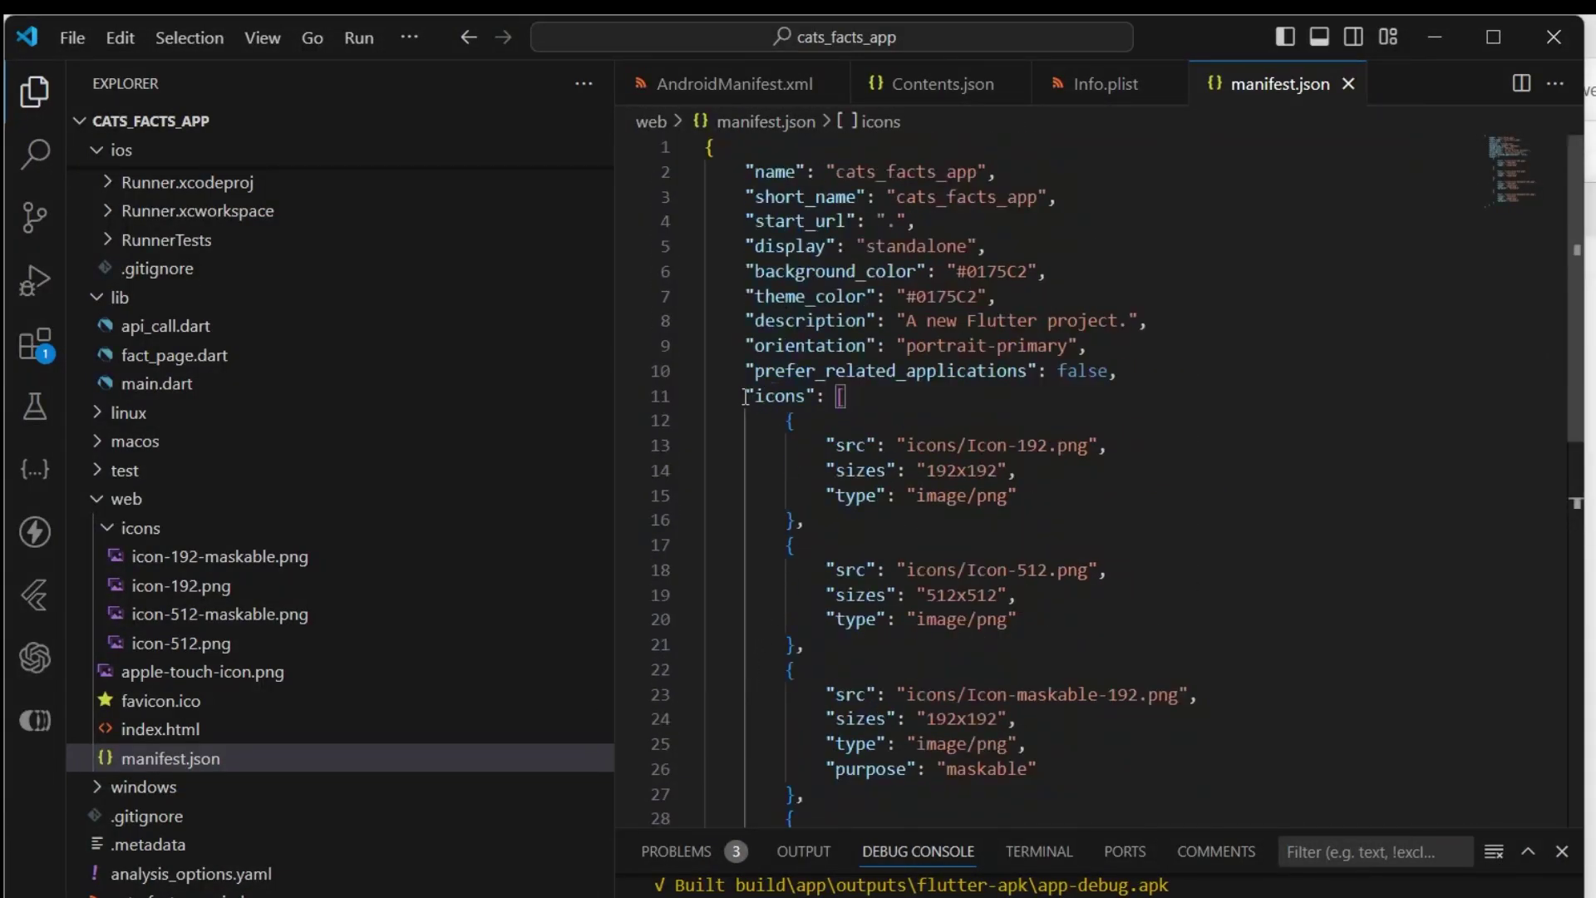
click(744, 397)
key(ctrl+shift+End)
key(ctrl+v)
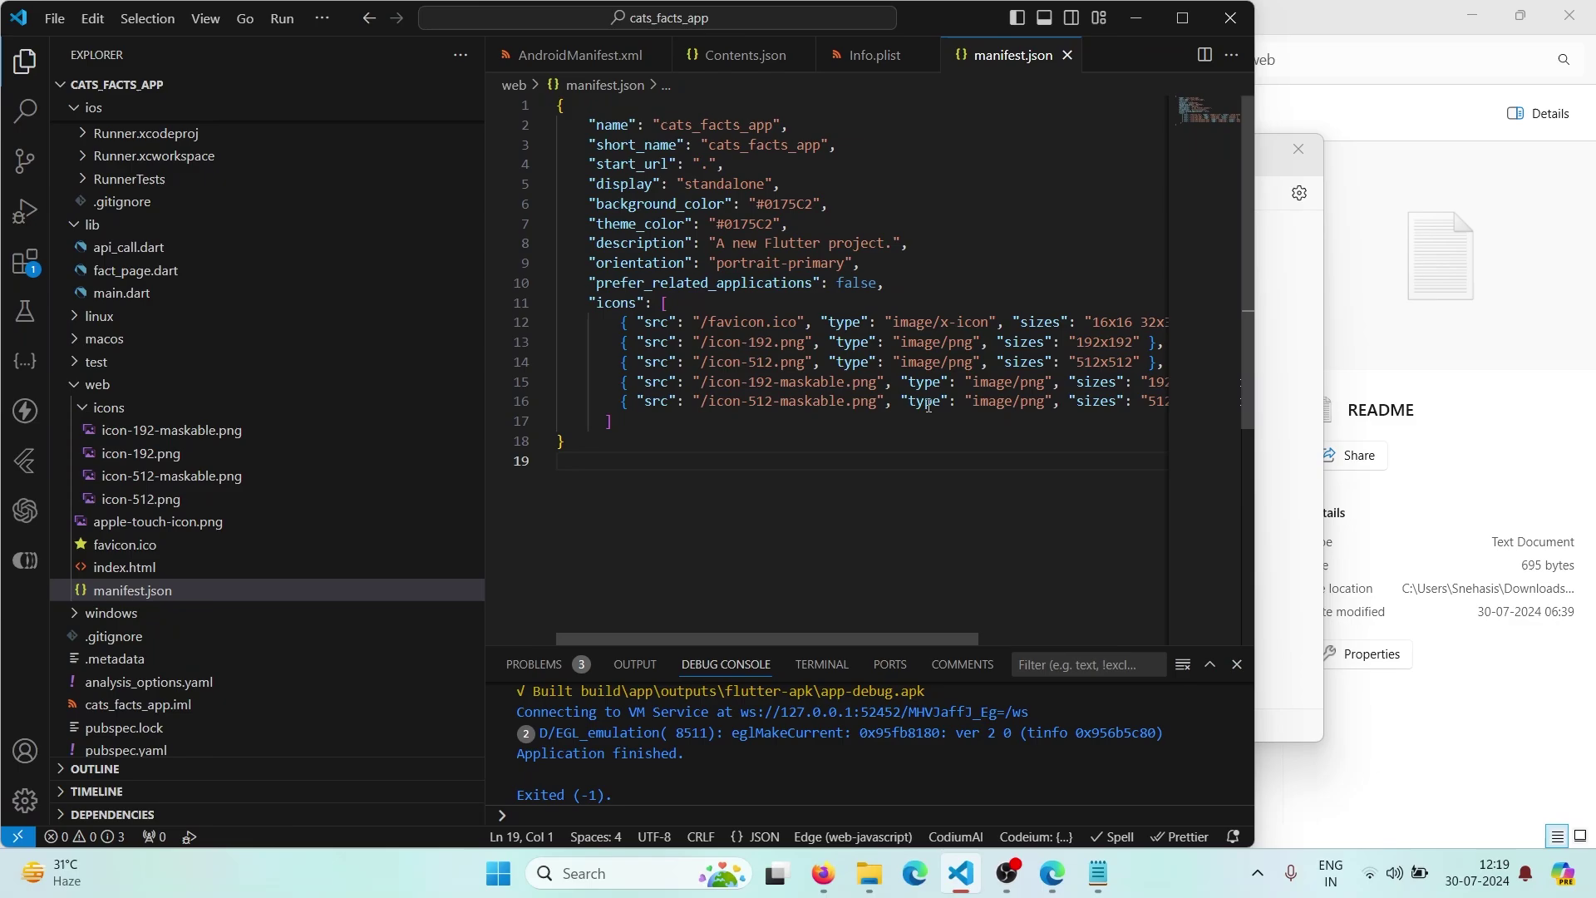
click(250, 407)
click(221, 473)
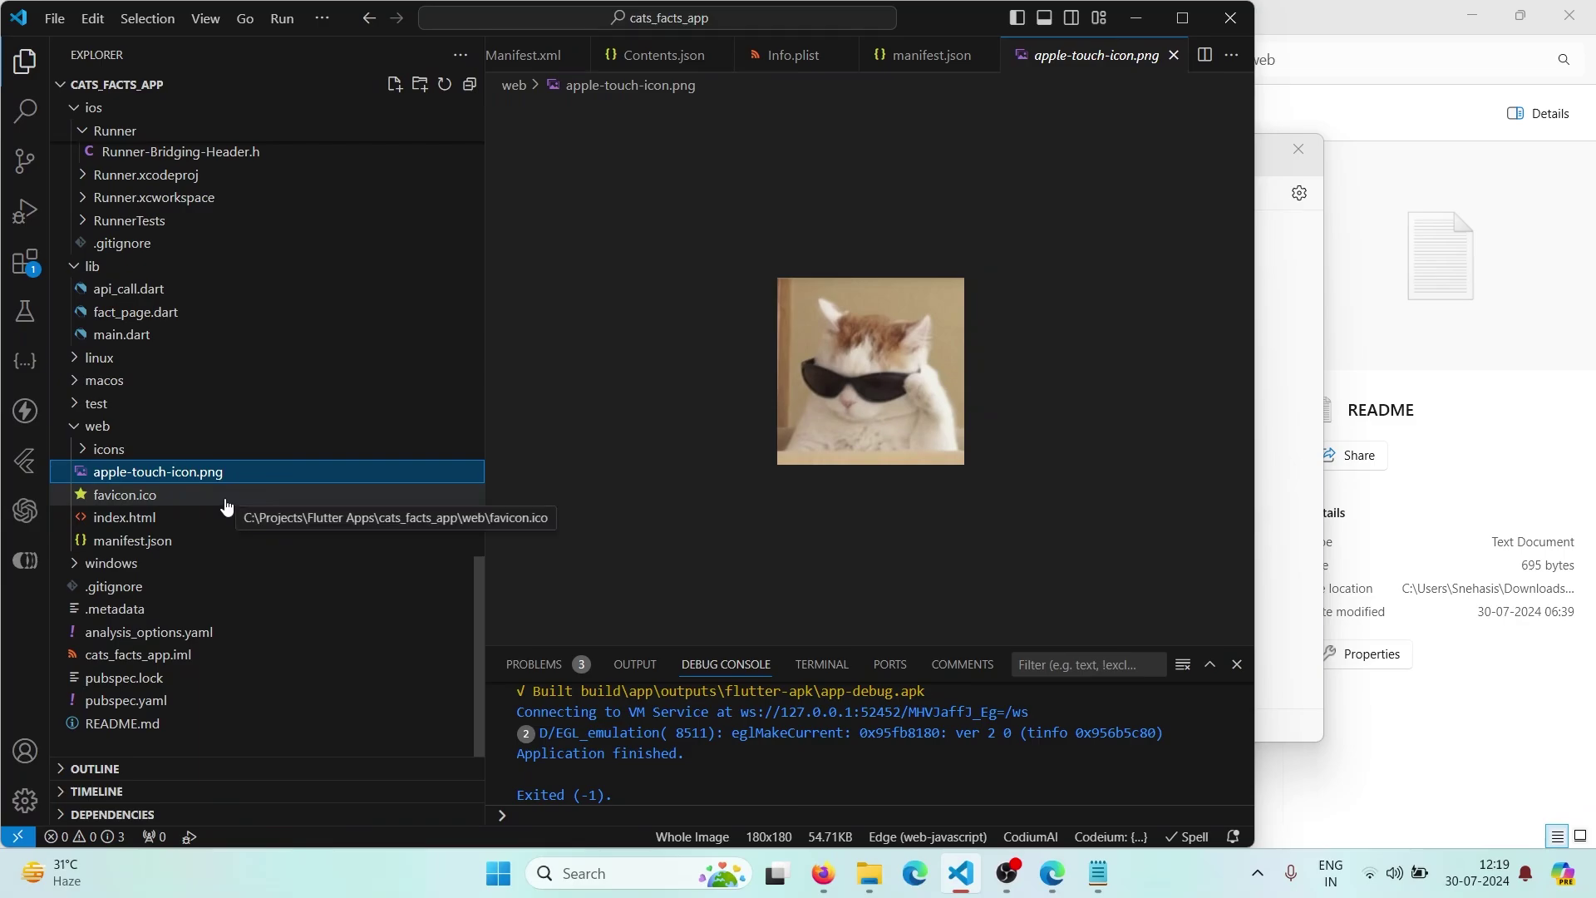
Preview the cat favicon.ico, then open web/index.html
click(226, 497)
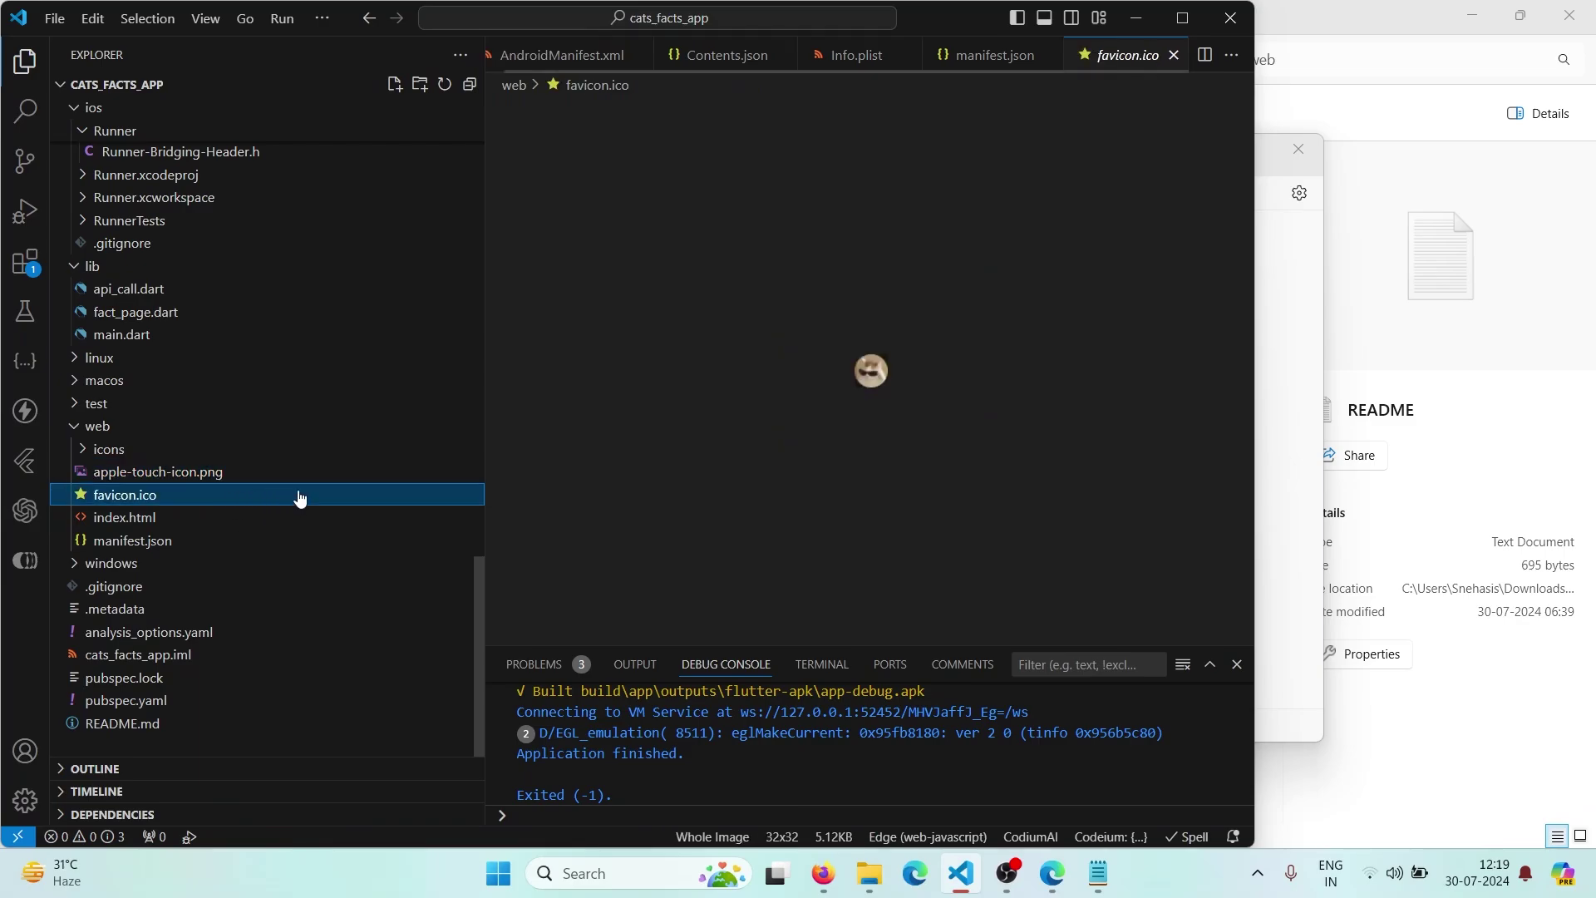
click(206, 524)
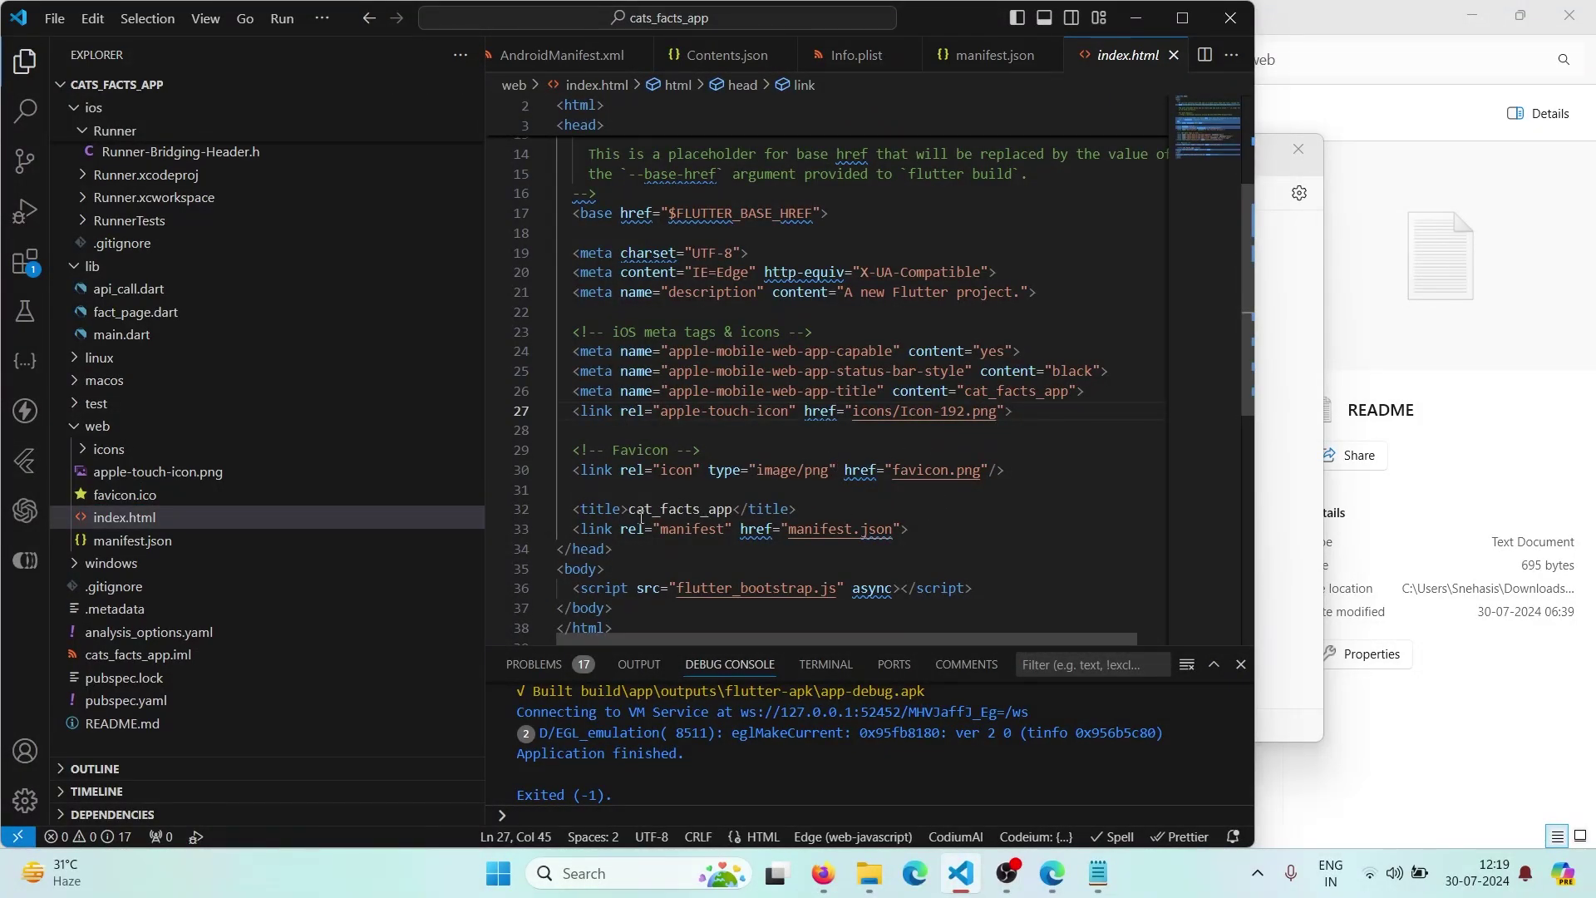
Change the index.html page title from cat_facts_app to Cat Facts
drag(627, 510, 733, 509)
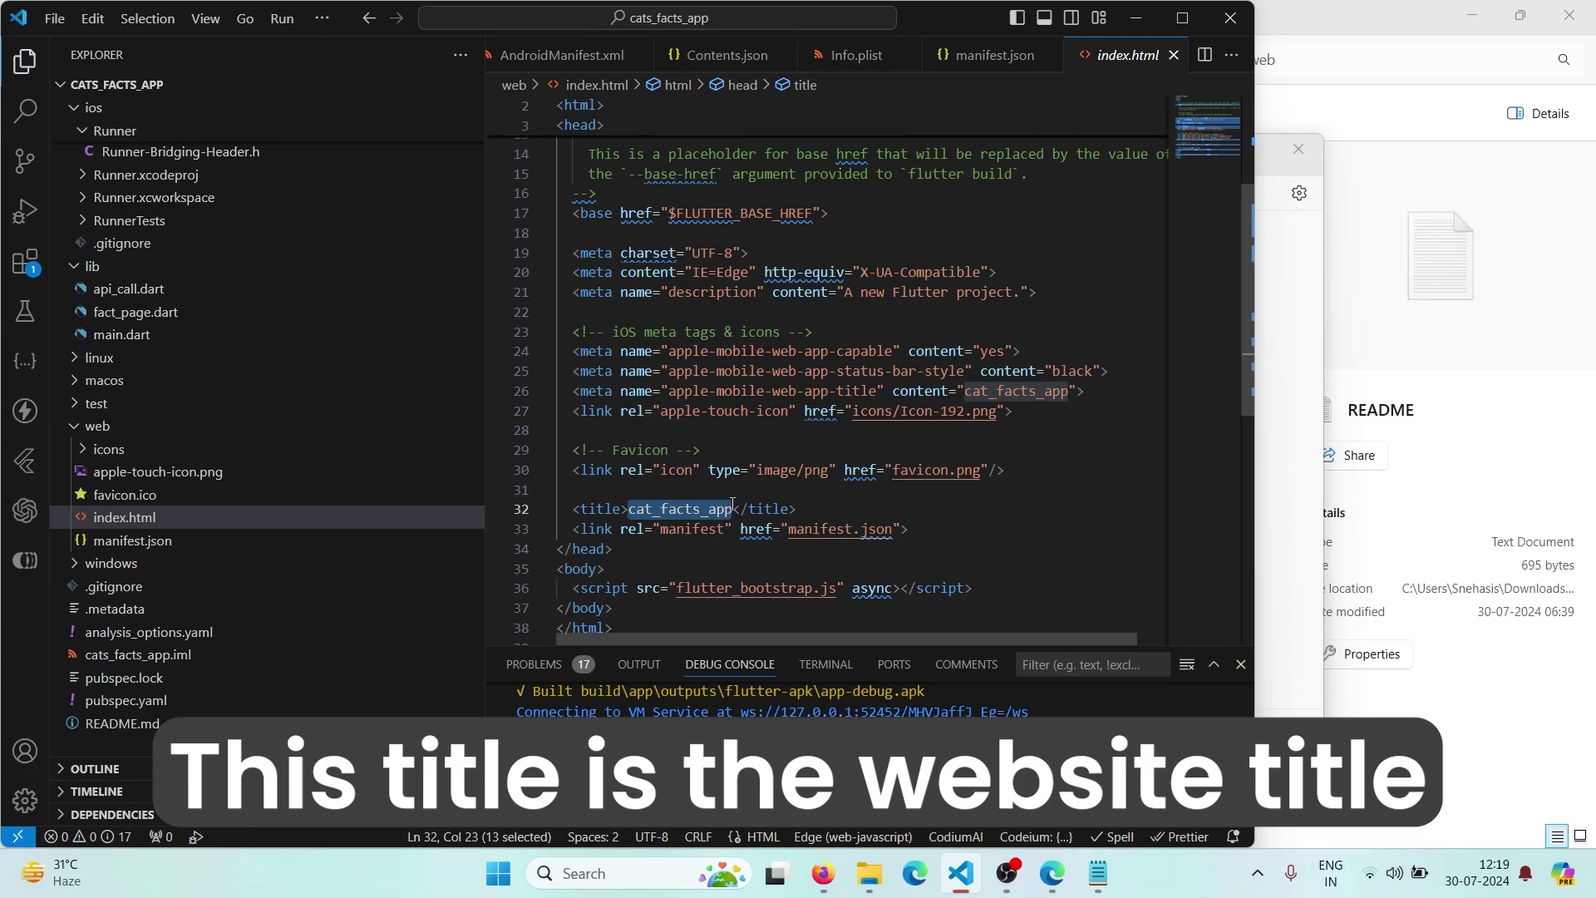
text(CAt)
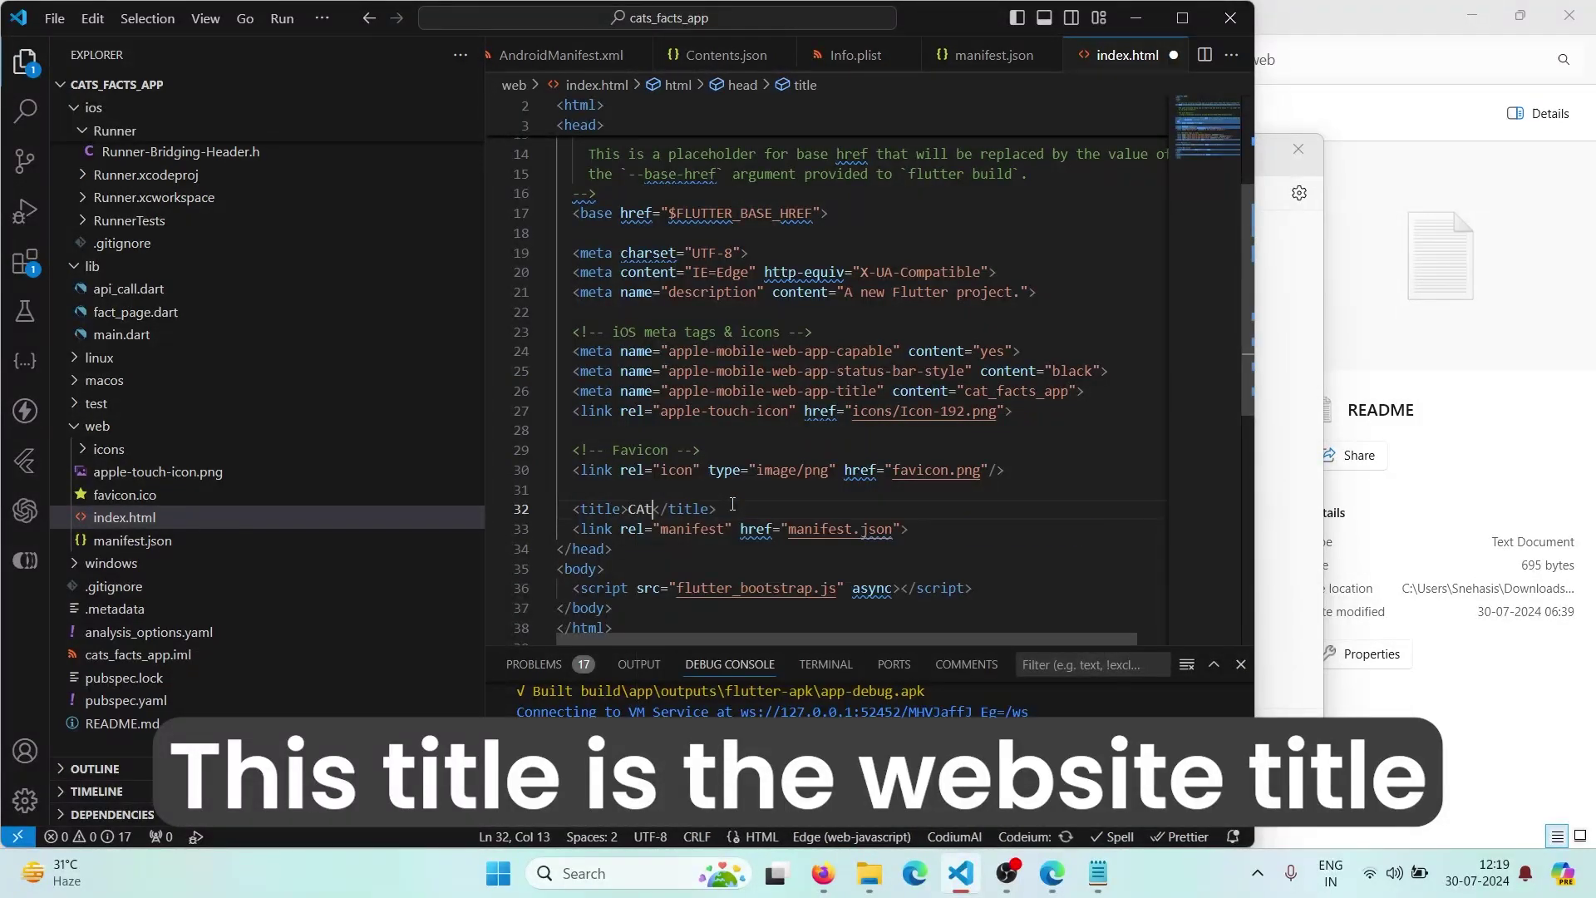
key(BackSpace)
key(BackSpace)
text(at FAc)
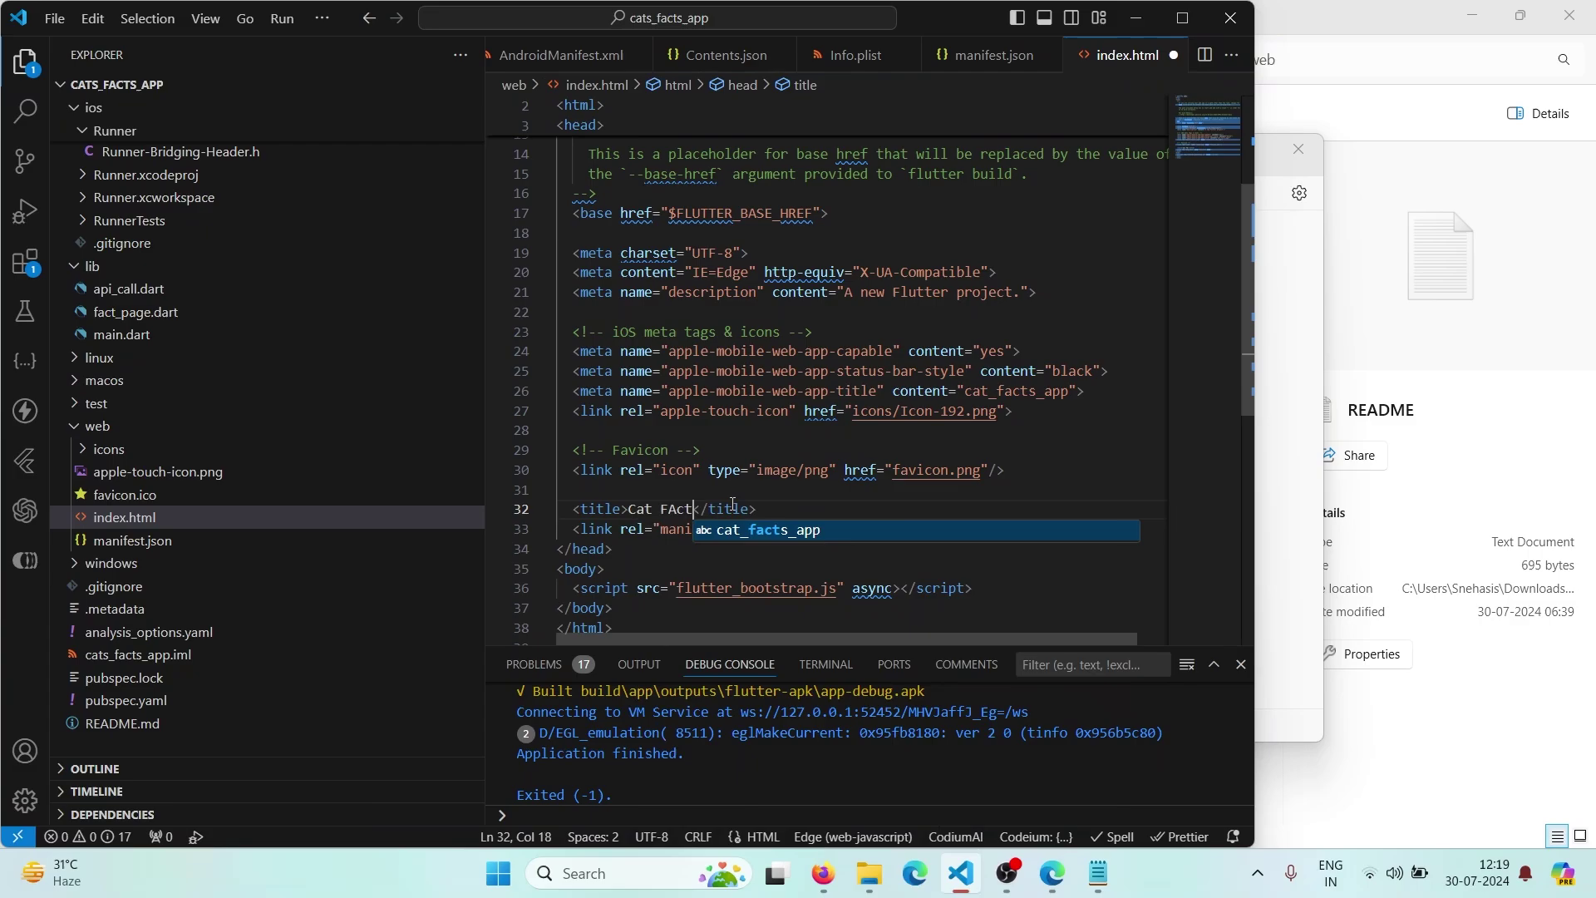
text(ts)
key(BackSpace)
key(BackSpace)
key(BackSpace)
text(acts)
click(954, 489)
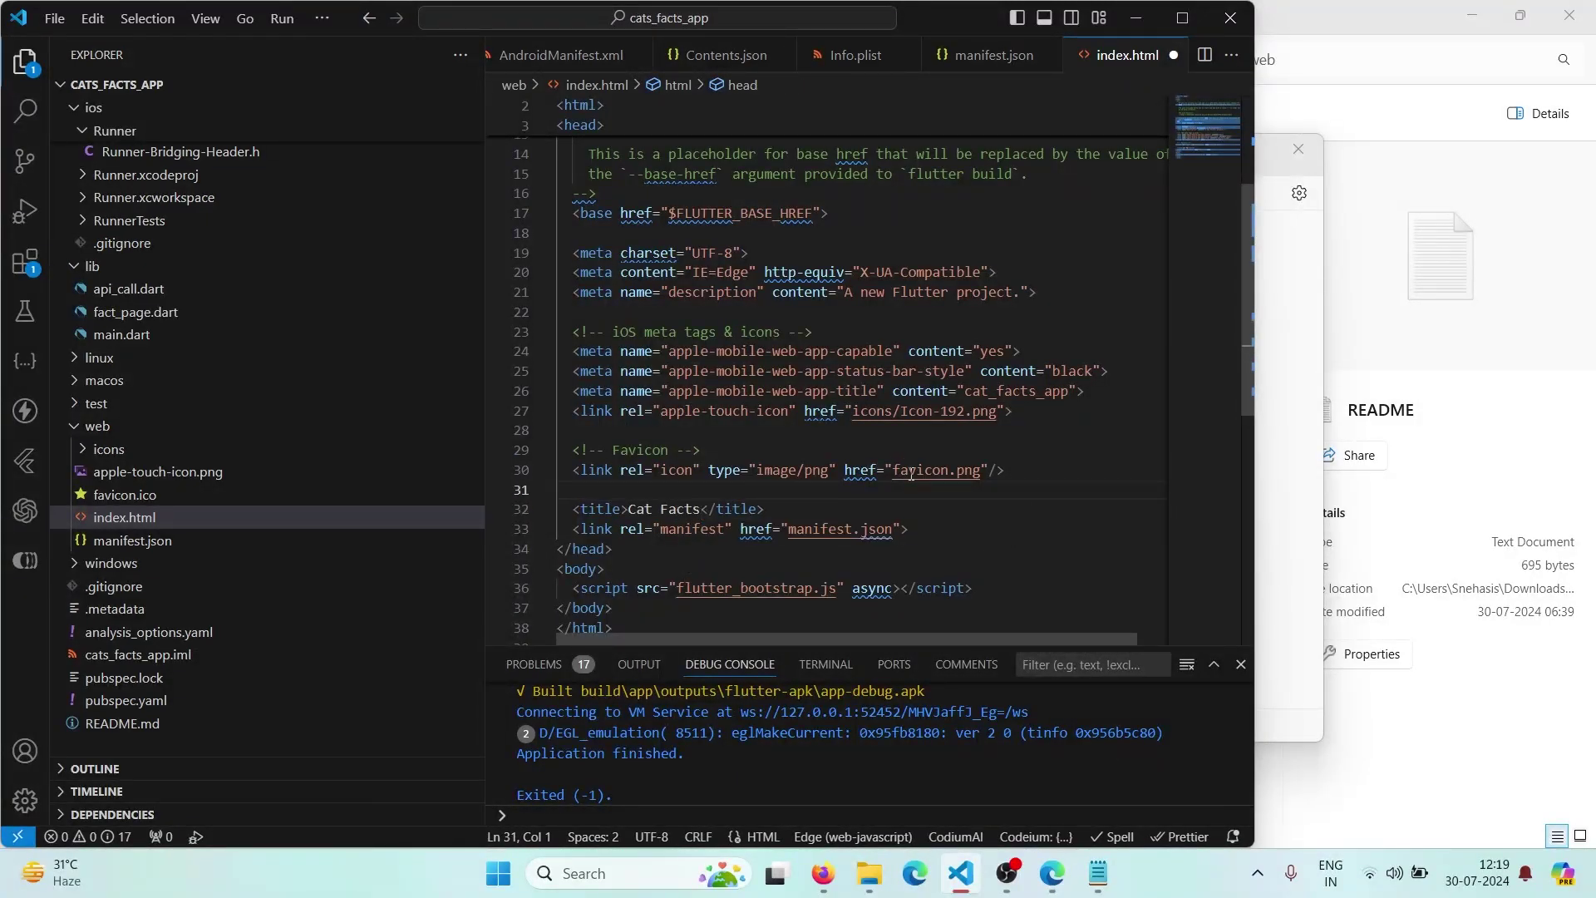
Point the favicon link to favicon.ico instead of favicon.png
double_click(969, 473)
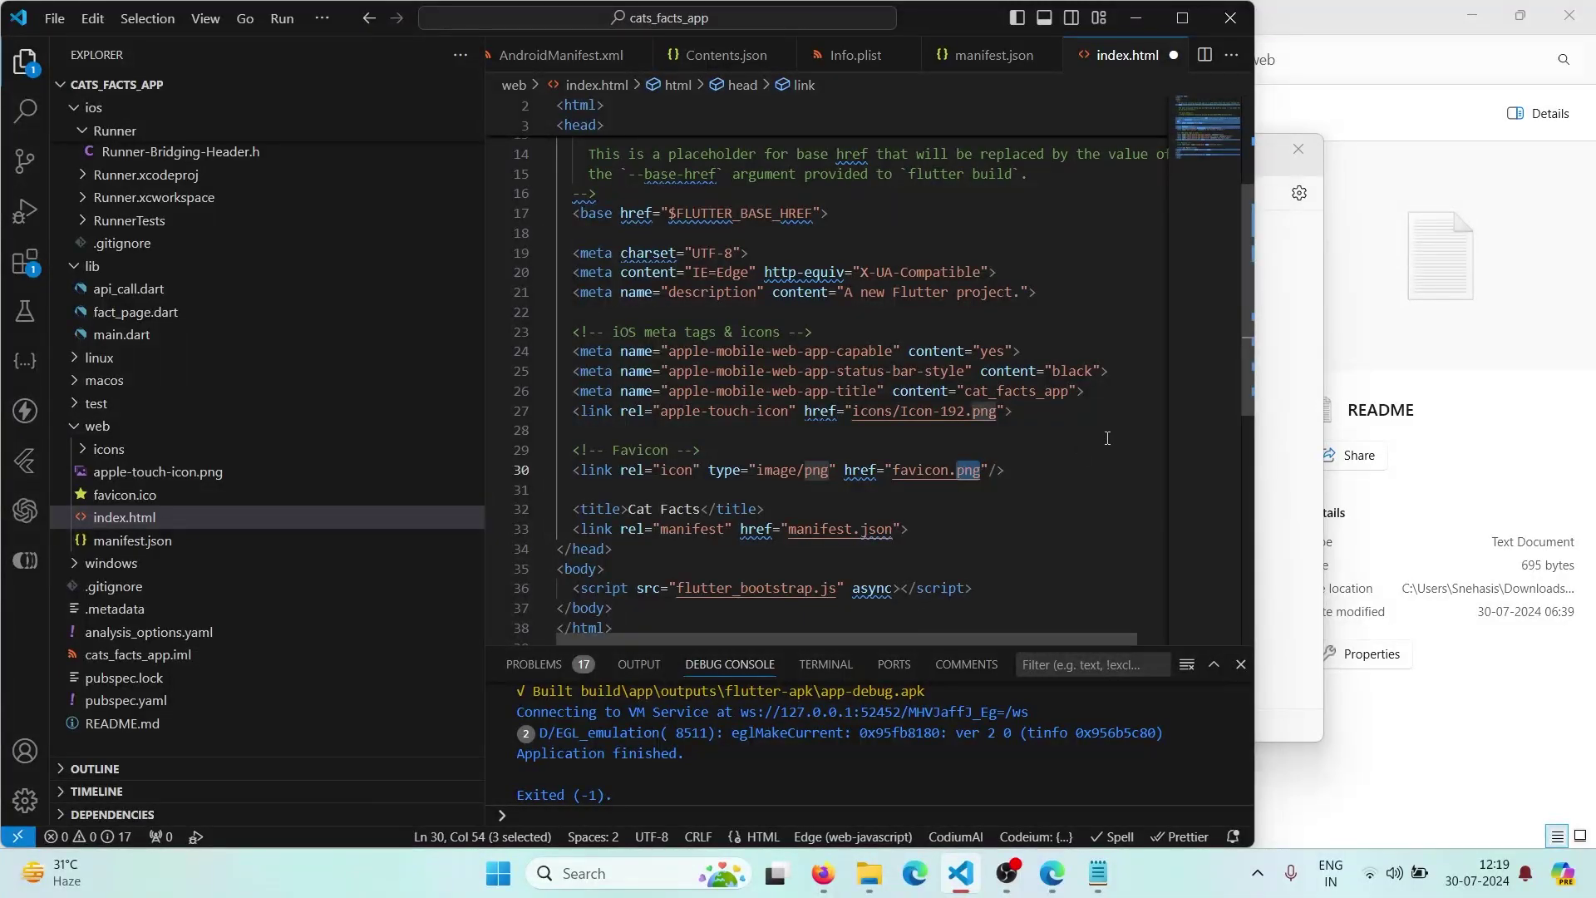
key(BackSpace)
key(Tab)
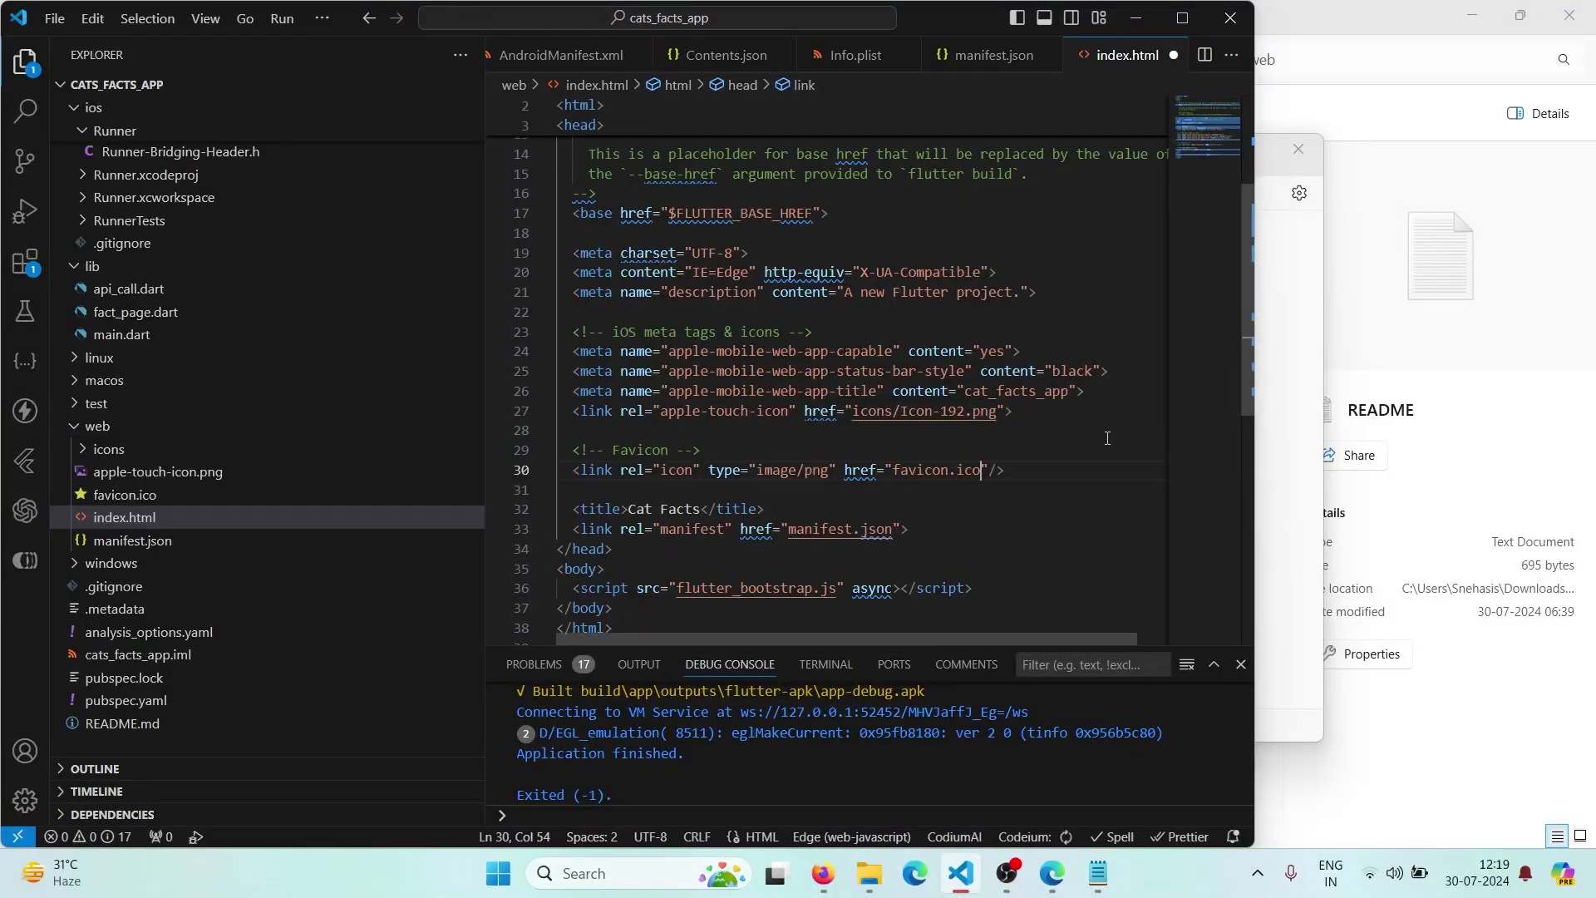
click(1052, 457)
Set the apple-touch-icon href to the copied file name apple-touch-icon.png
click(880, 431)
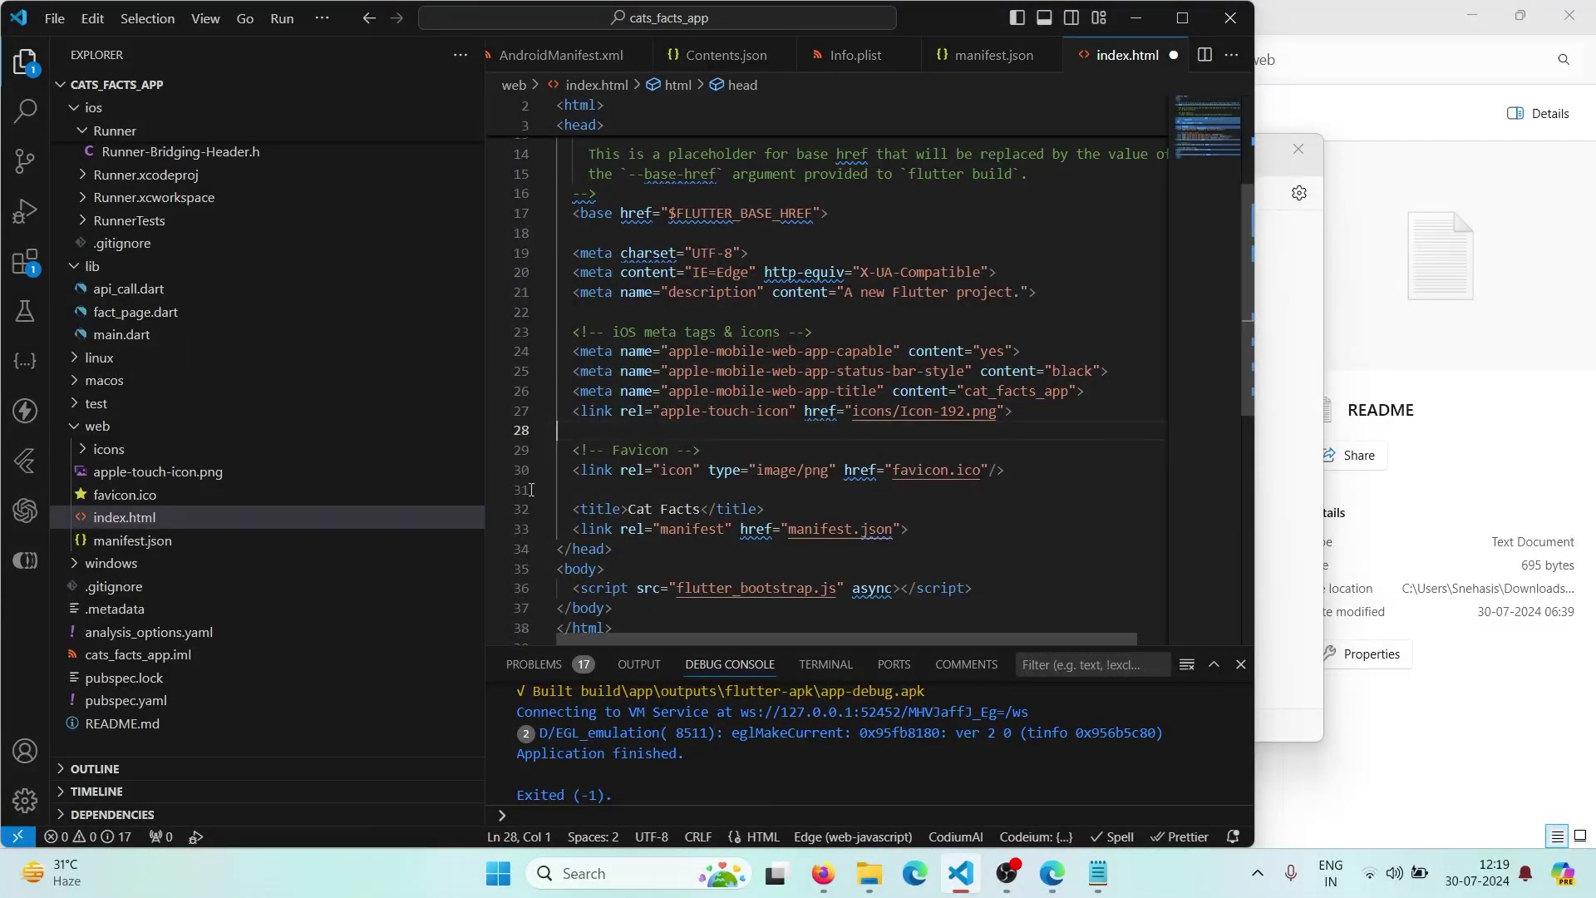
right_click(189, 477)
click(319, 422)
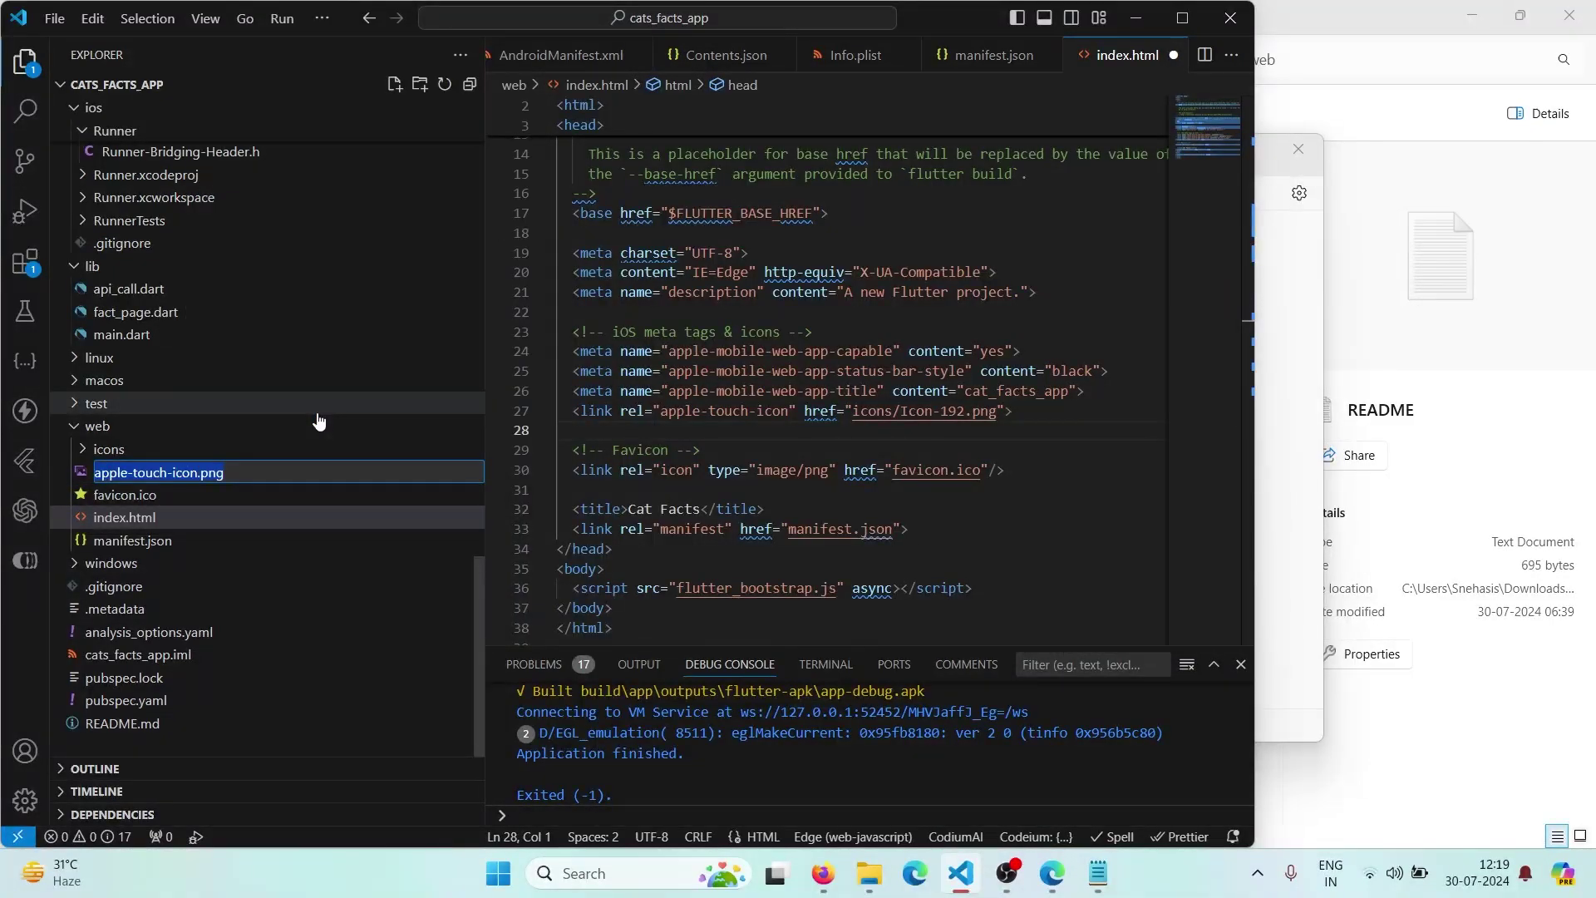
key(ctrl+c)
drag(862, 404, 997, 403)
key(ctrl+v)
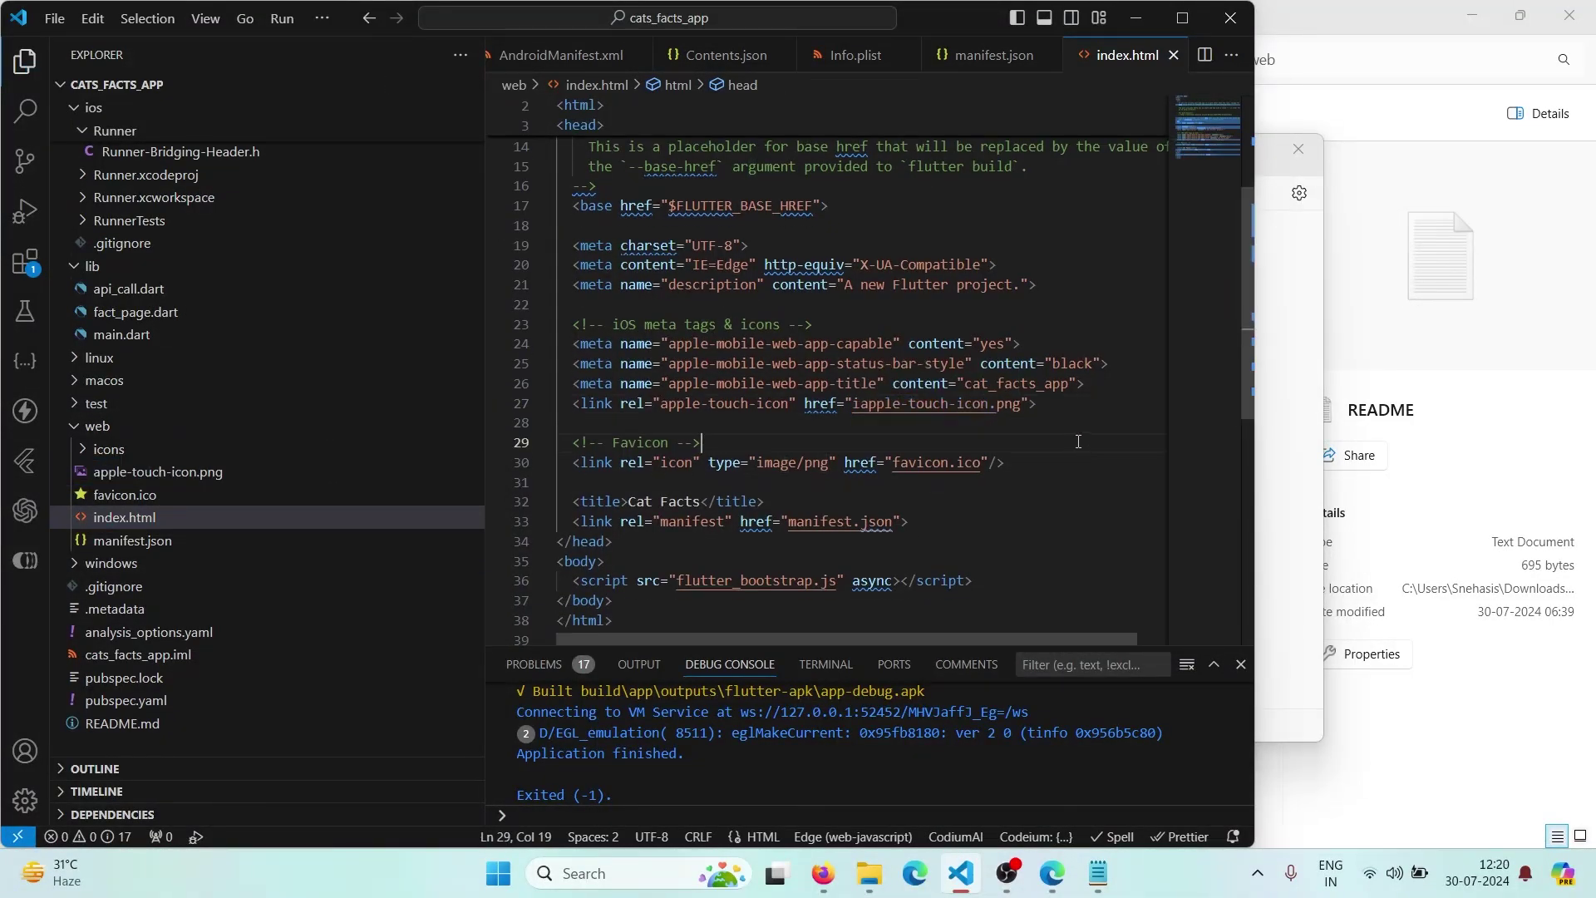
click(242, 335)
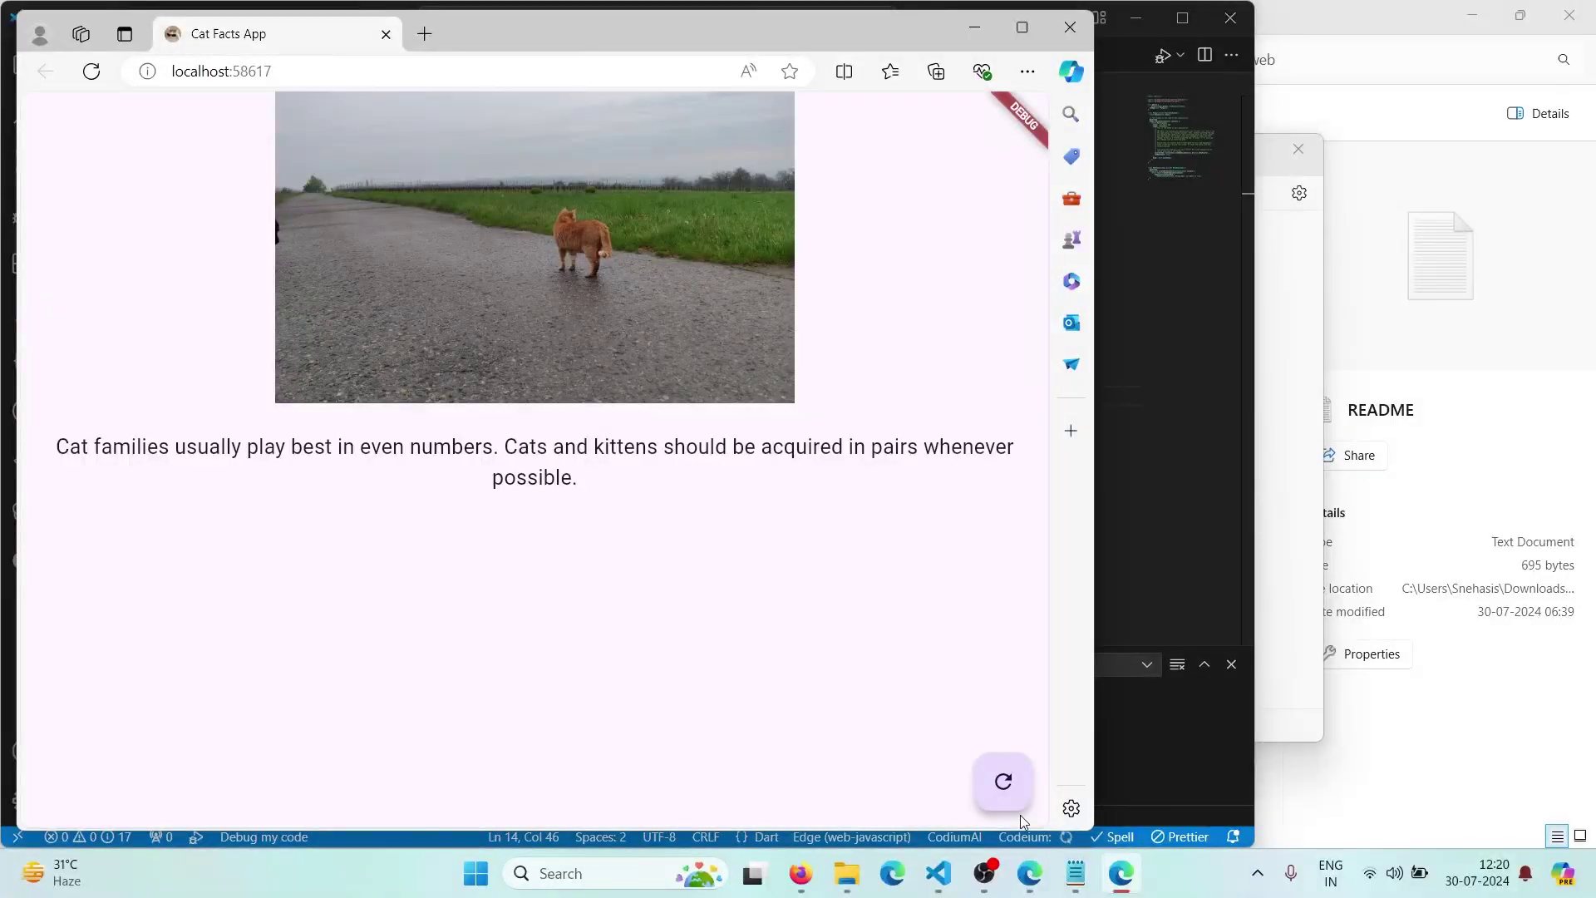
Refresh the Cat Facts App in Edge to show a new cat photo and fact
click(1008, 788)
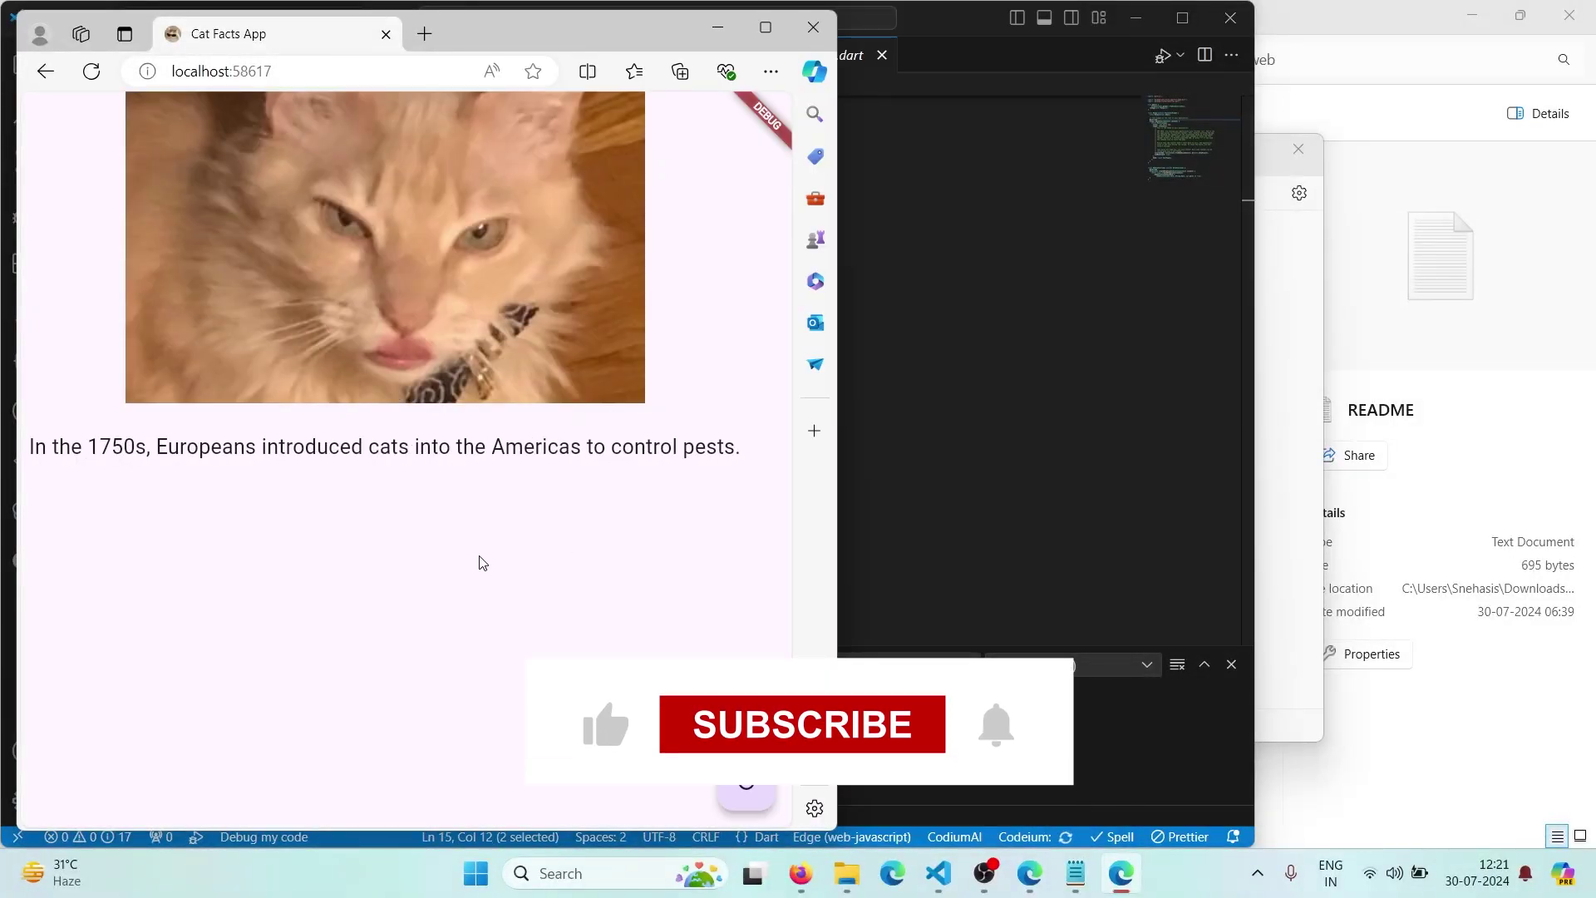